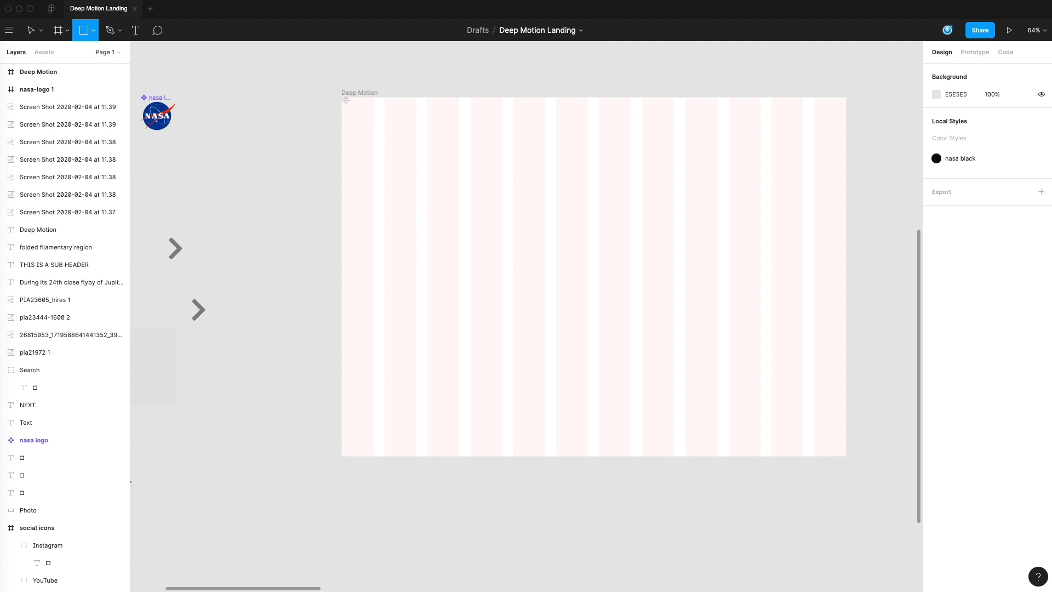
Step: Draw a rectangle about 755 × 149 along the Deep Motion frame's top edge, pull it partly outside, and narrow it to about 455
mouse_move(342, 98)
mouse_down()
mouse_move(470, 135)
mouse_move(606, 149)
mouse_up()
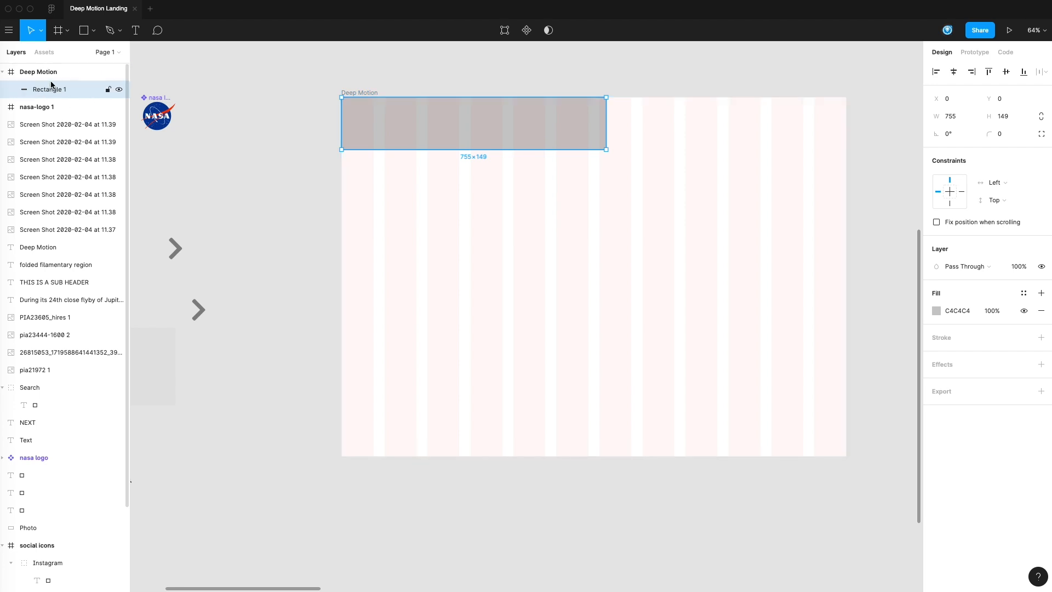
drag(288, 134, 322, 251)
drag(457, 237, 334, 259)
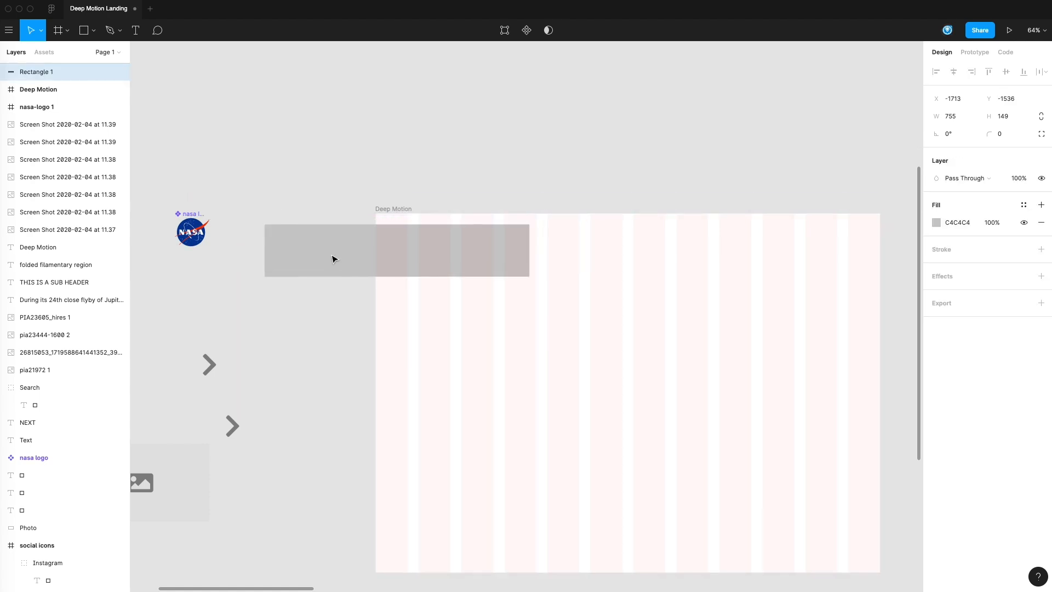
drag(258, 247, 371, 251)
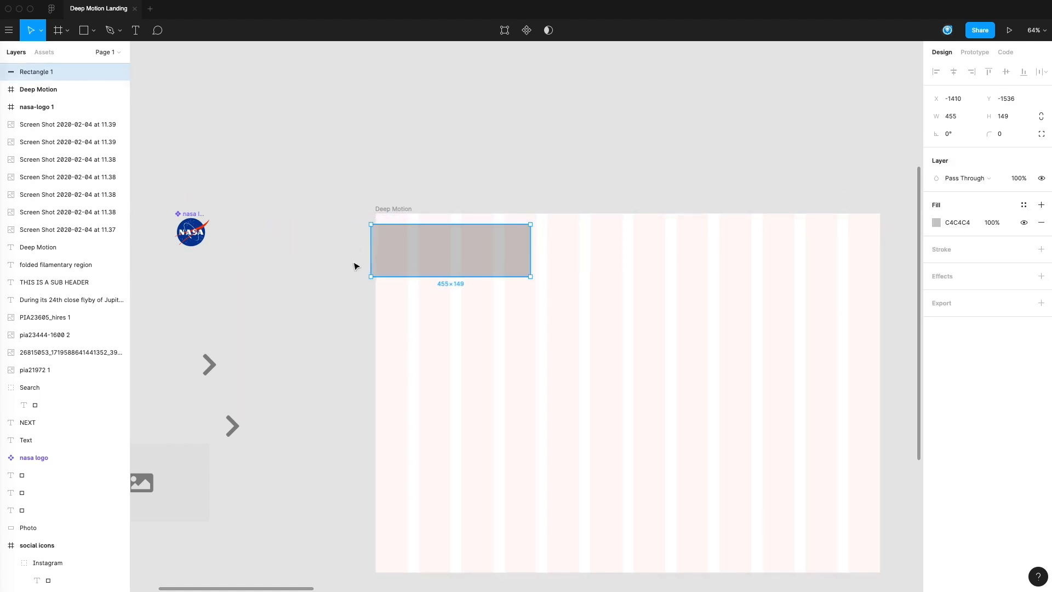
Step: Align the rectangle with the Deep Motion frame's upper-left corner and nest its layer inside that frame
click(336, 205)
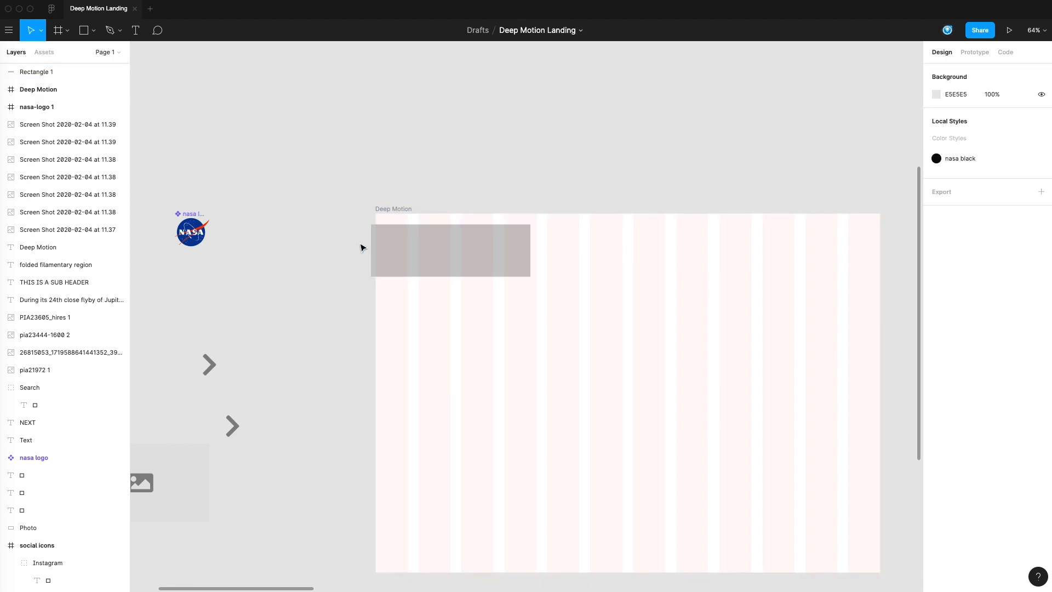
mouse_move(437, 262)
mouse_down()
mouse_move(469, 271)
mouse_move(442, 252)
mouse_move(438, 271)
mouse_up()
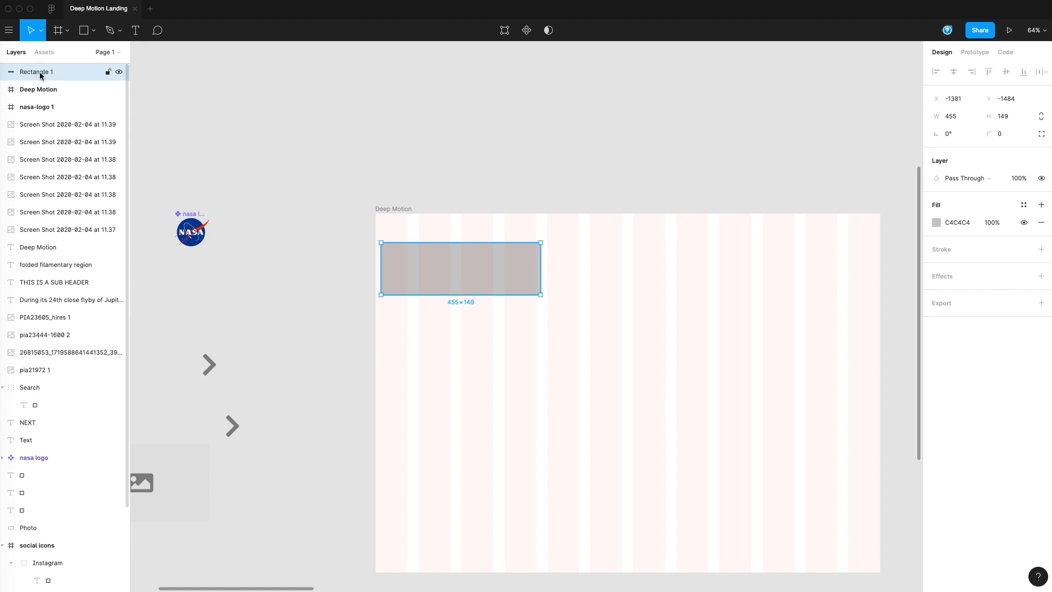
drag(395, 263, 390, 234)
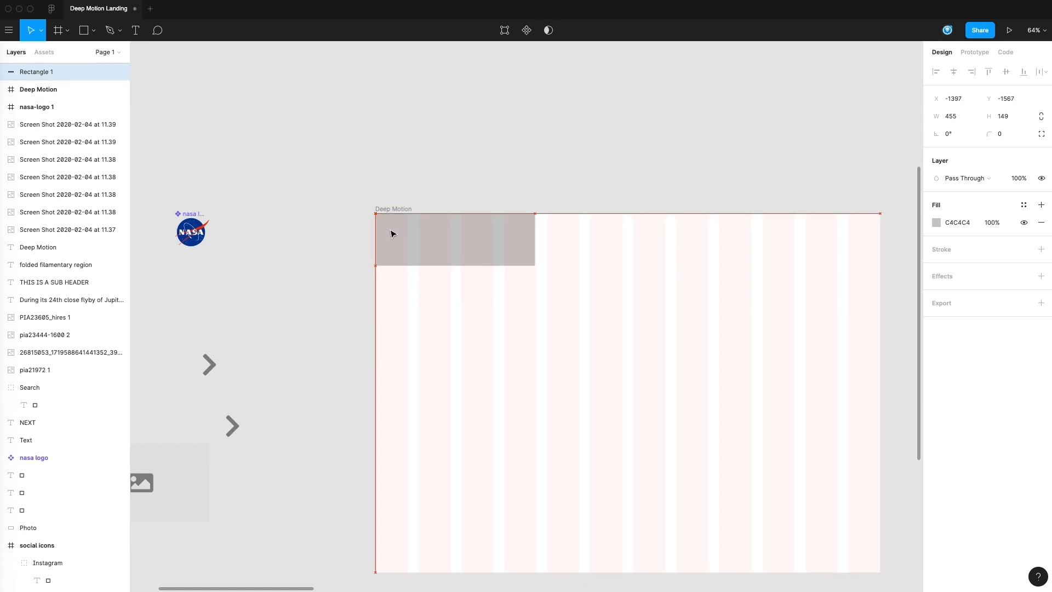
drag(40, 73, 41, 90)
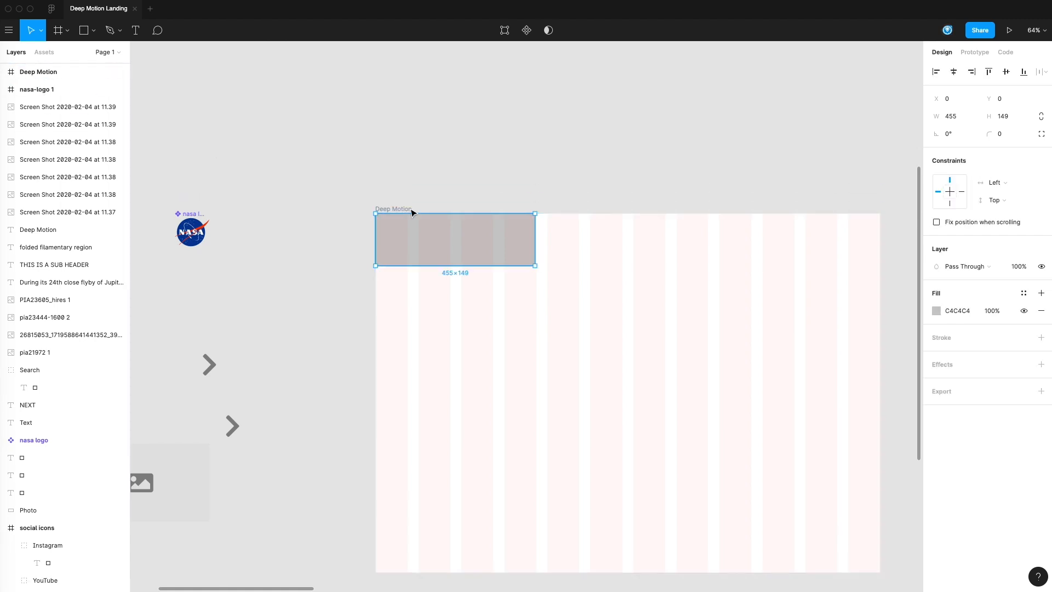
Step: Cut the rectangle and paste it back inside the Deep Motion frame
click(421, 229)
key(ctrl+x)
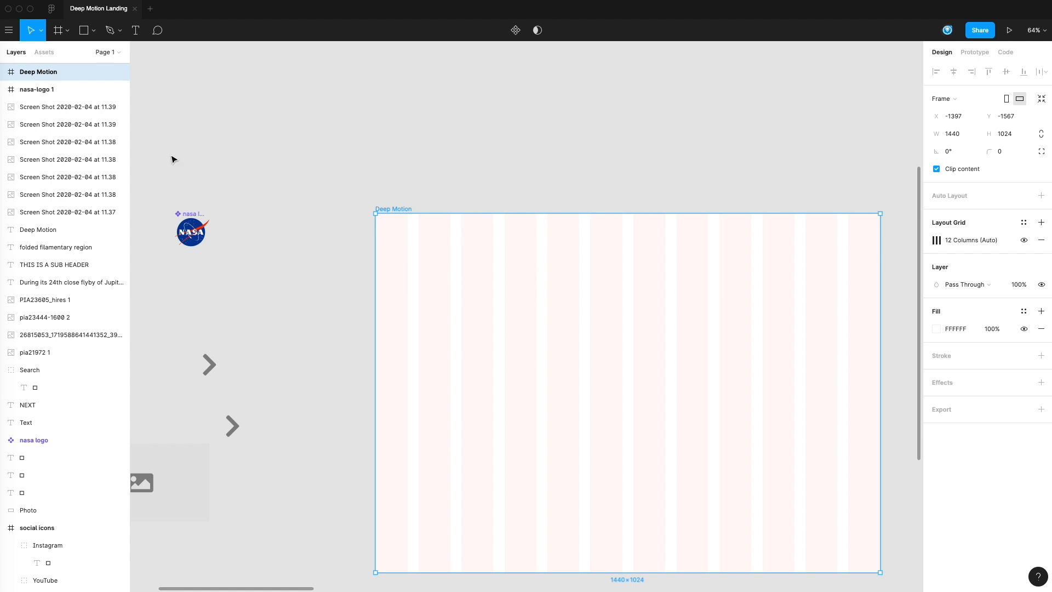
key(ctrl+v)
click(411, 164)
Step: Reduce the rectangle's height to about 96, keeping it anchored to the frame's upper-left corner
click(413, 228)
drag(566, 178, 546, 119)
drag(455, 208, 459, 191)
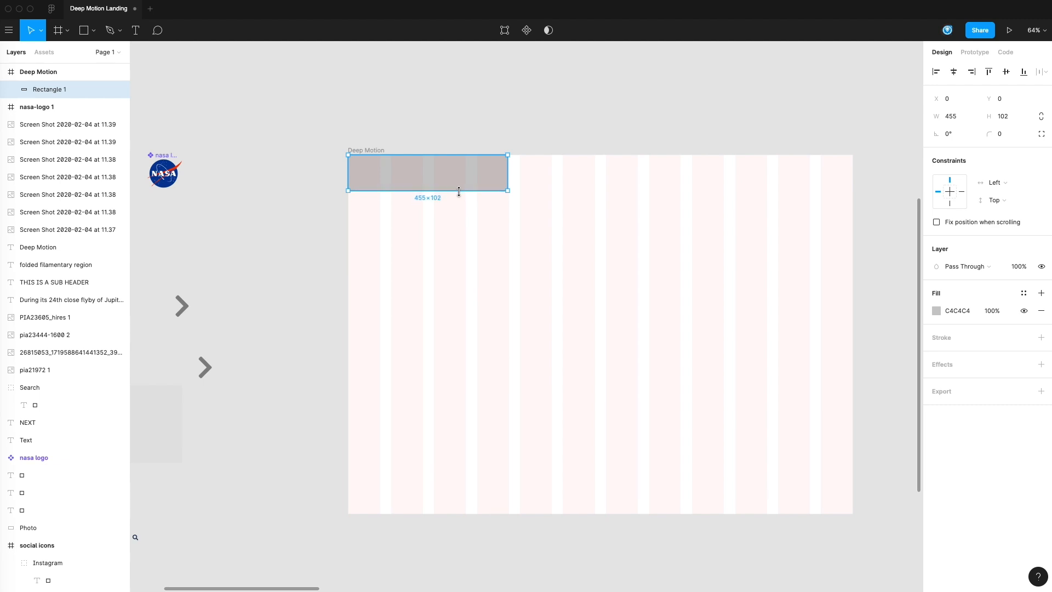
click(529, 140)
drag(560, 134, 548, 129)
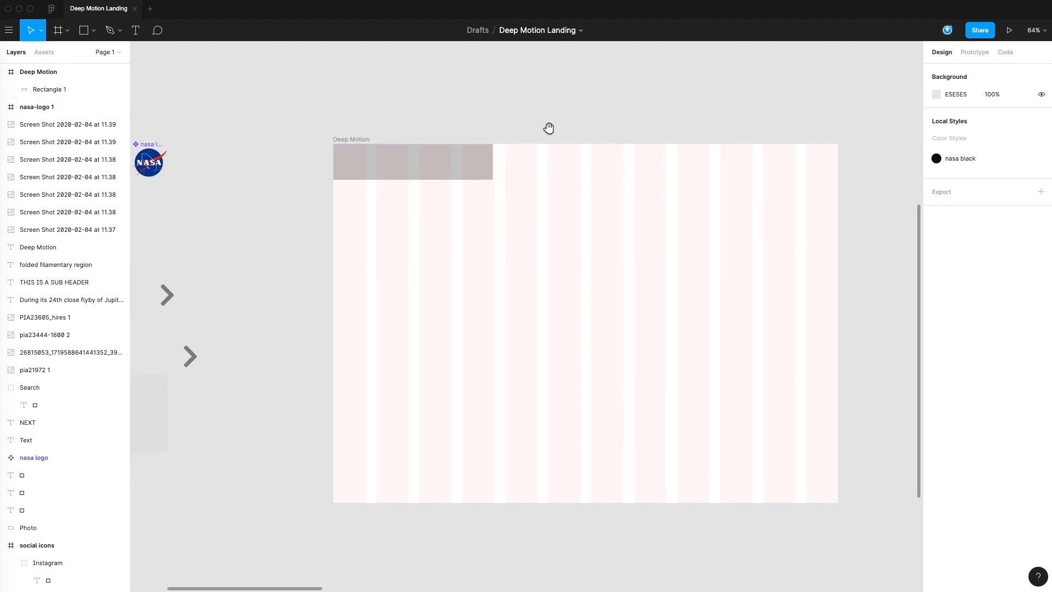
click(490, 174)
drag(458, 180, 459, 174)
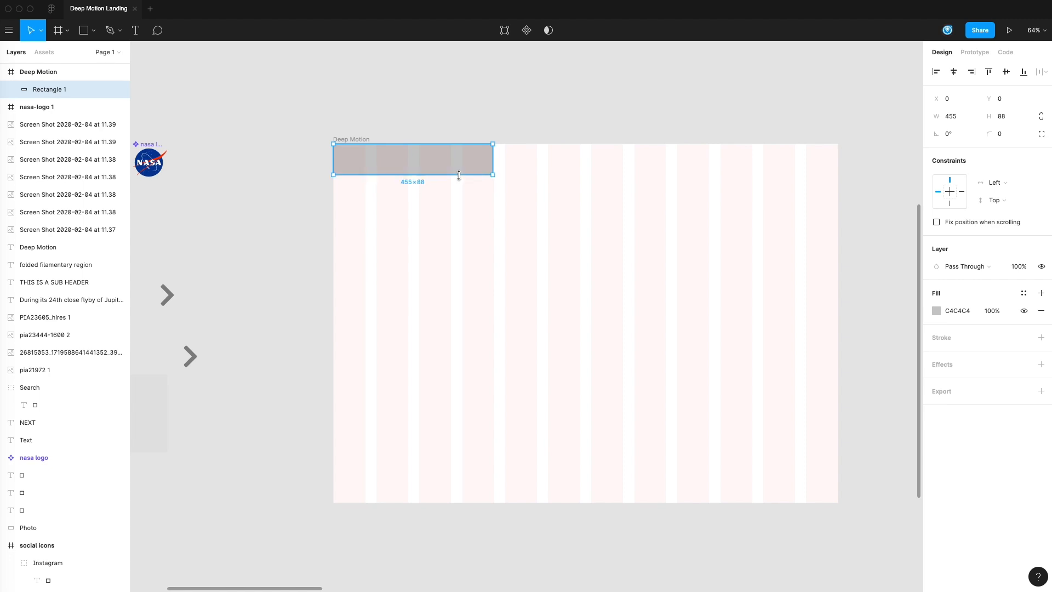
drag(460, 174, 460, 178)
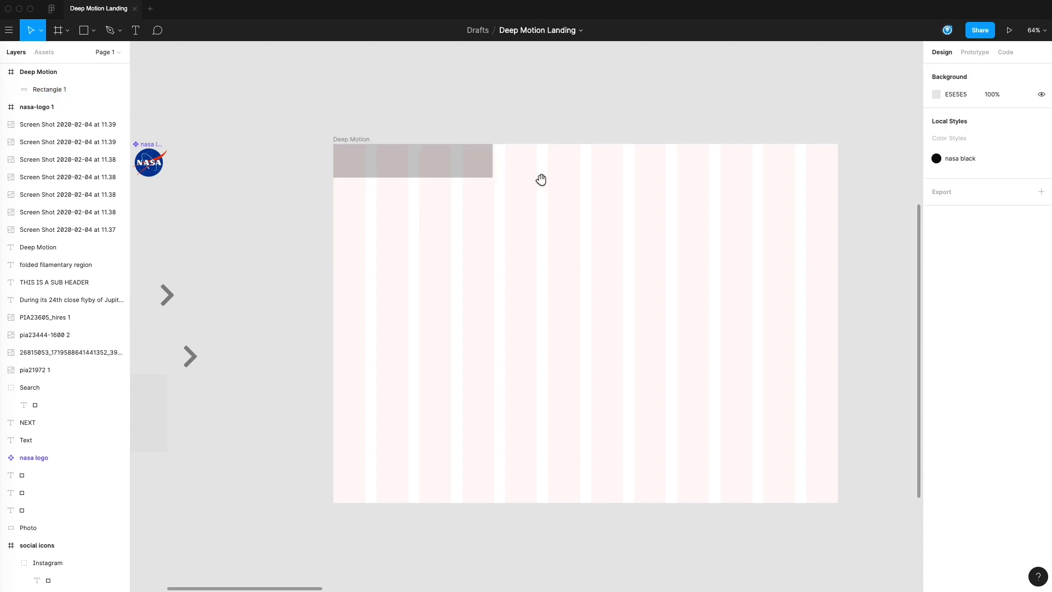
Step: Narrow the rectangle to the first grid column, about 91 wide
drag(540, 178, 481, 181)
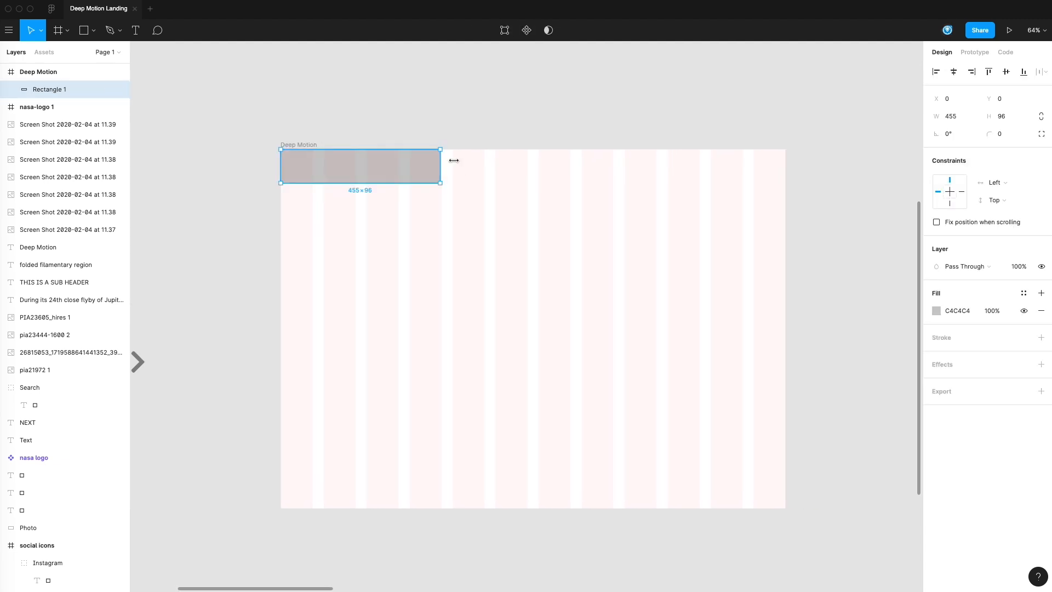
click(499, 137)
drag(529, 219, 514, 218)
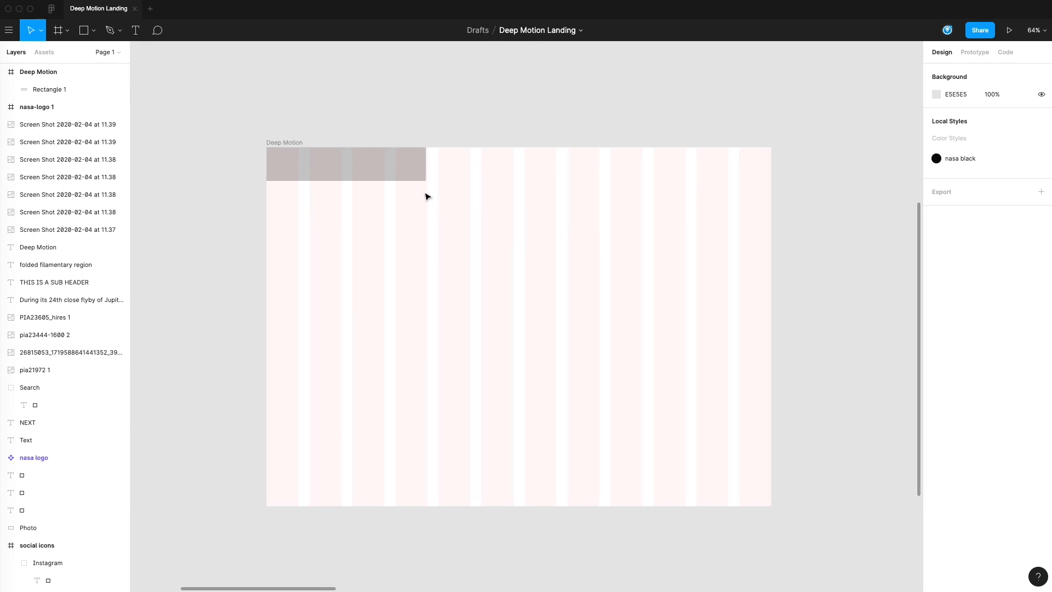
click(419, 167)
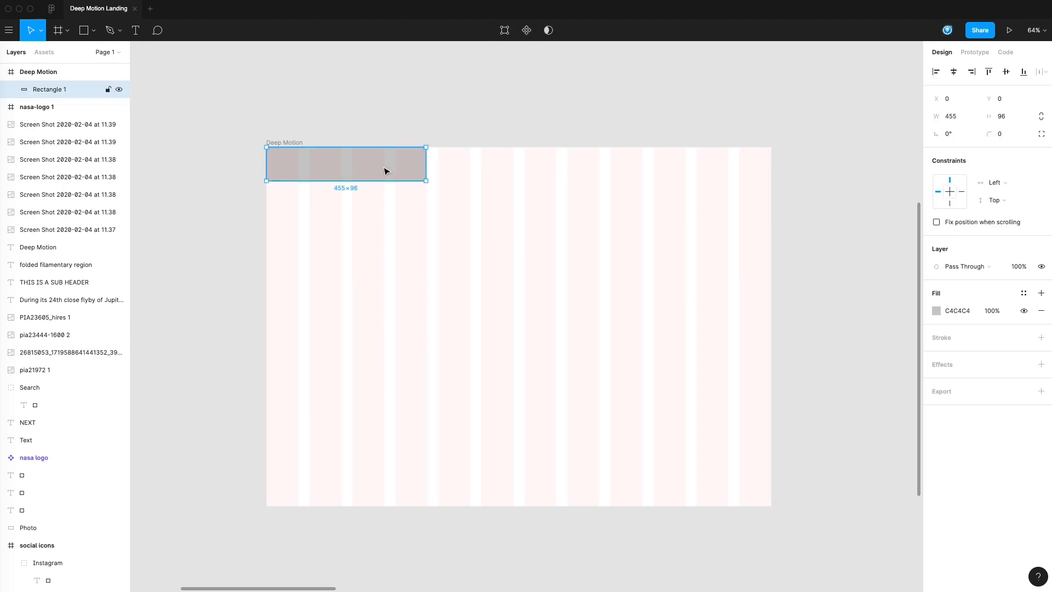
drag(425, 161, 300, 166)
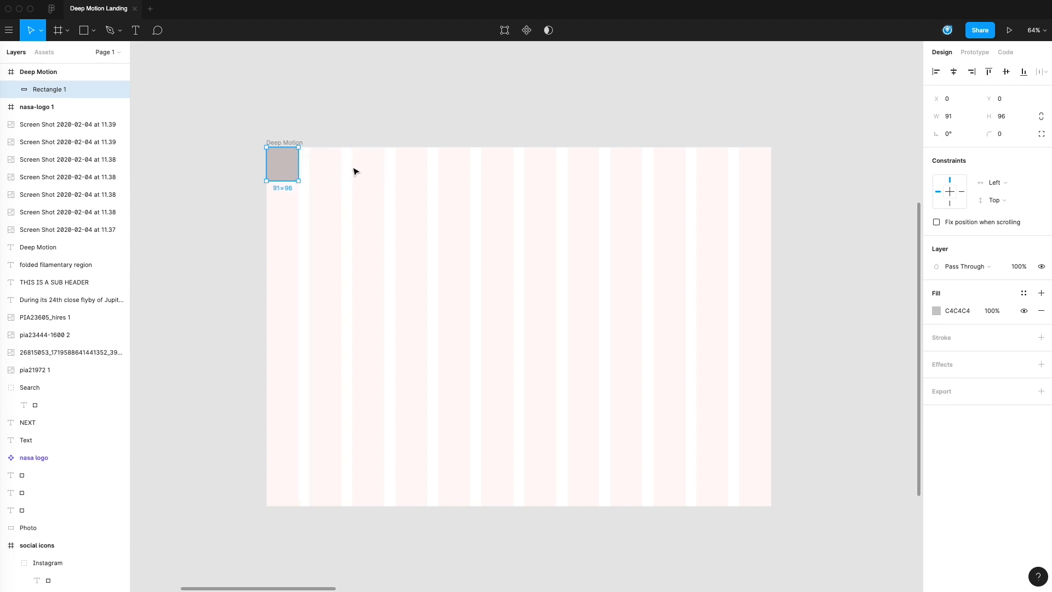
Step: Duplicate the small rectangle, widen the copy to about 750, and send it behind the original
key(super+d)
drag(298, 160, 530, 165)
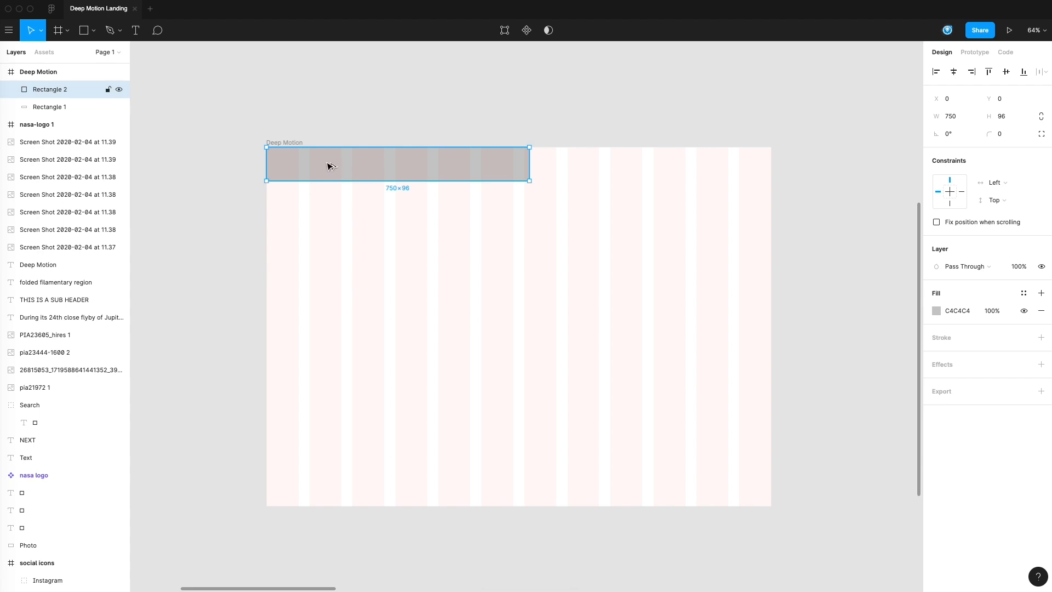
key(super+bracketleft)
Step: Change the small corner rectangle's fill to the dark brownish grey 817373
click(290, 164)
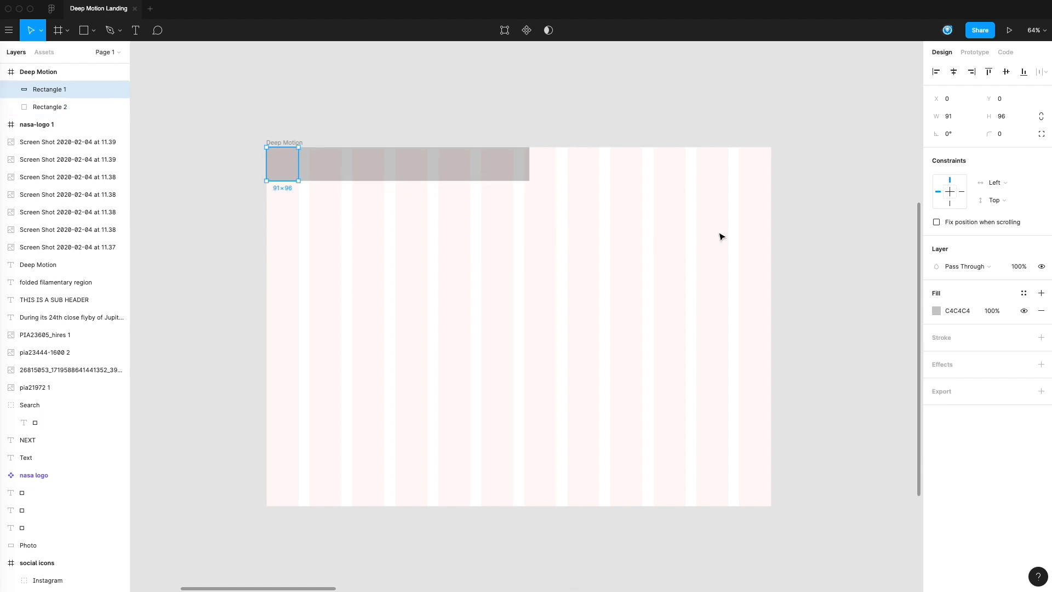
click(937, 311)
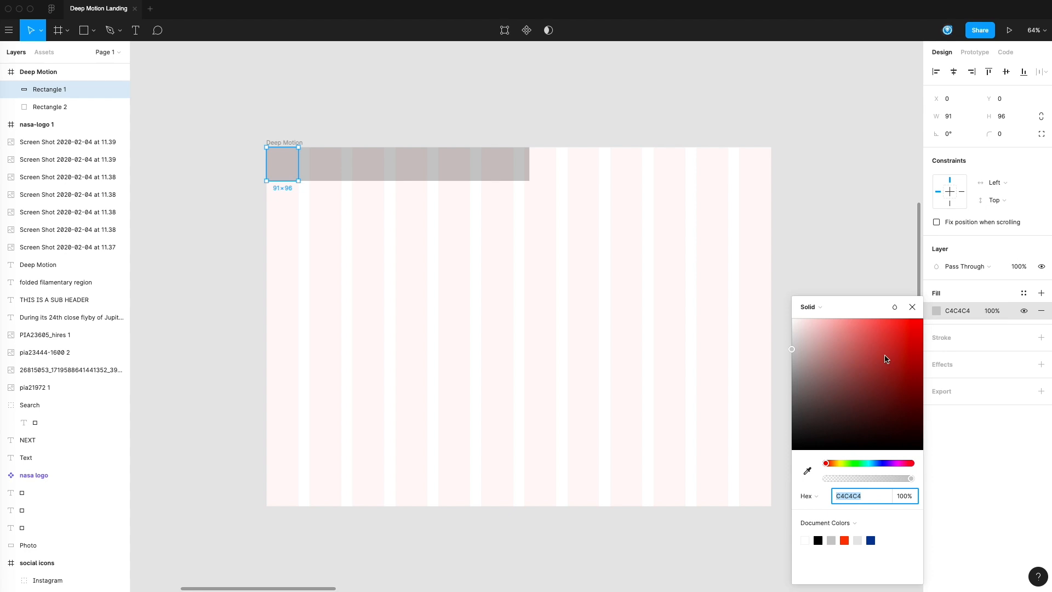
click(788, 385)
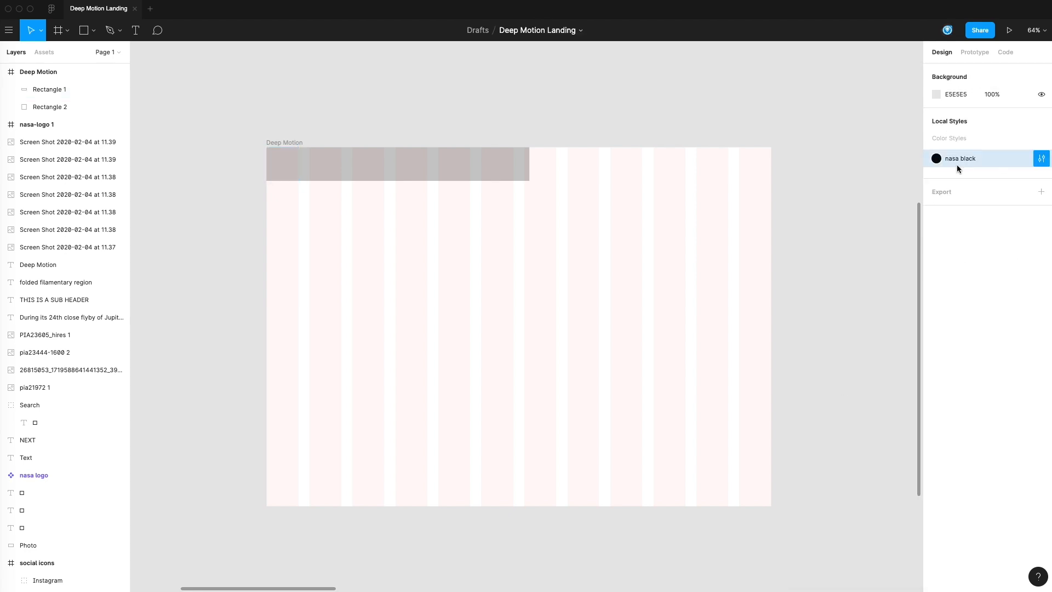
click(291, 160)
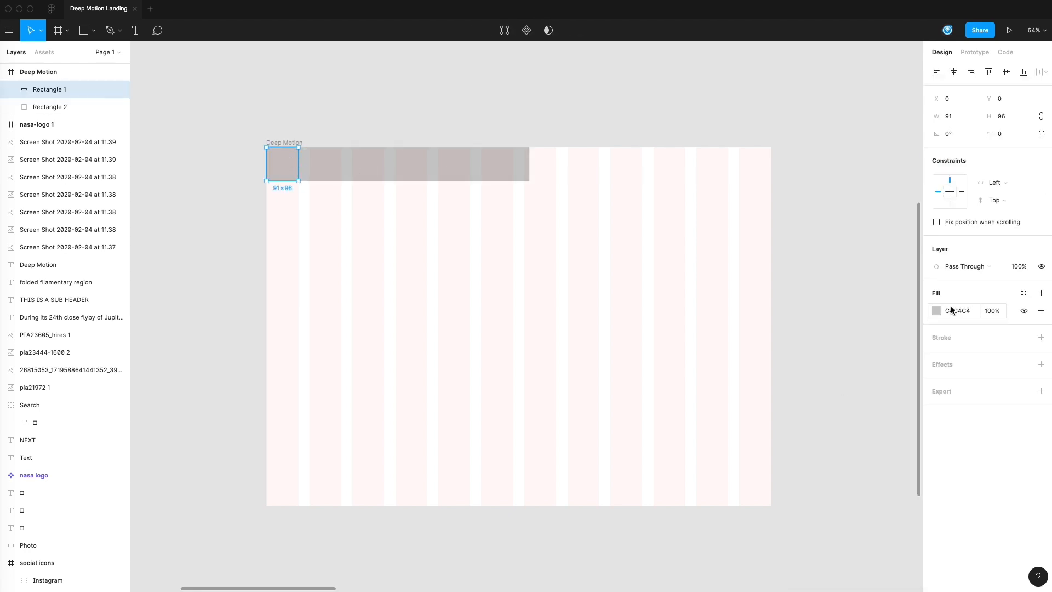
click(936, 312)
drag(836, 388, 806, 383)
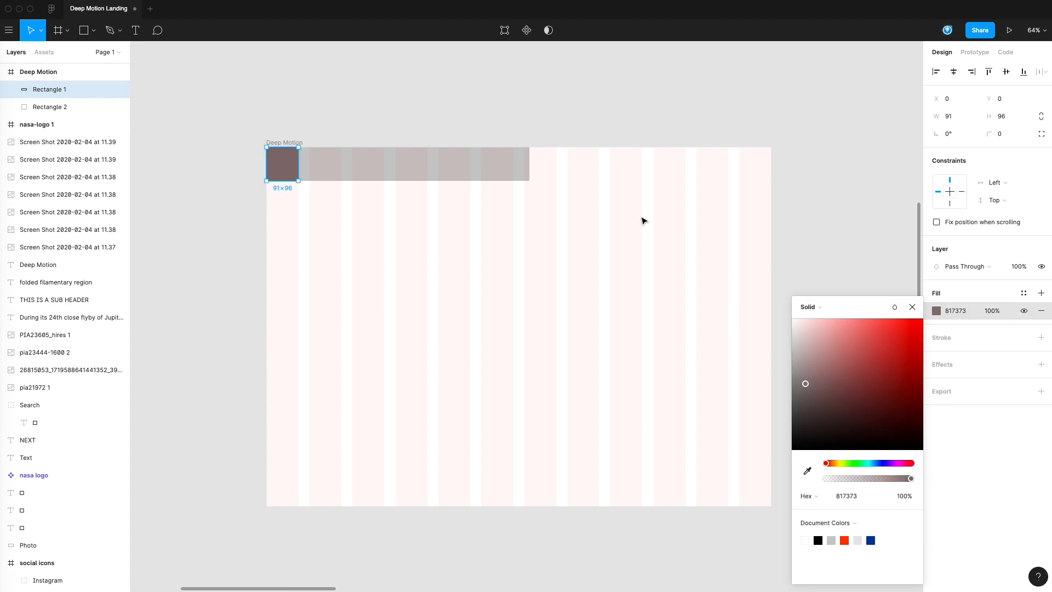
click(591, 82)
Step: Move the NASA logo into the Deep Motion frame over the header's left end, at about X 33, Y 48
scroll(428, 126, left, 10)
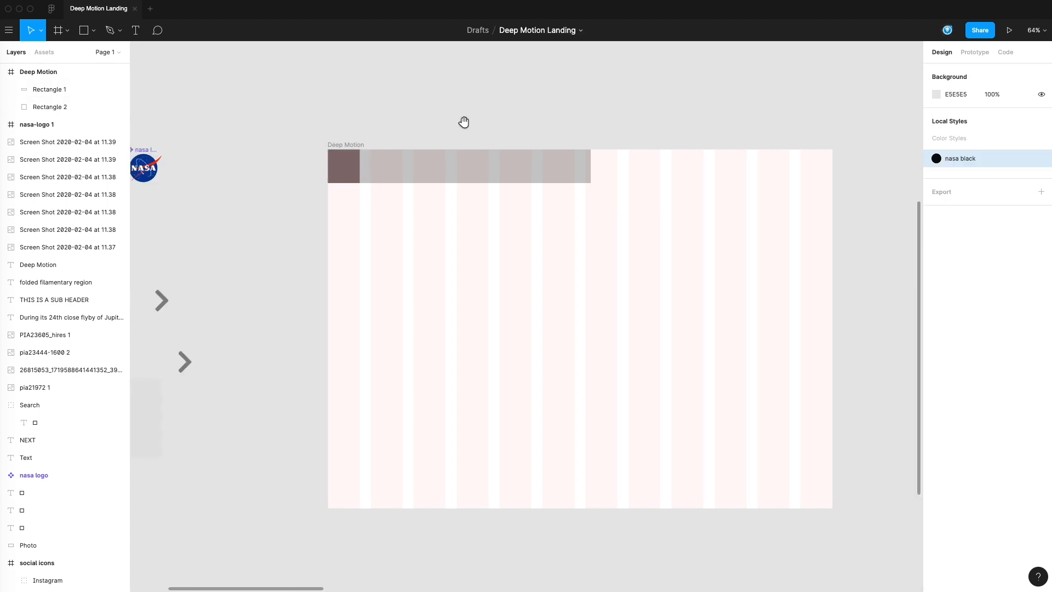
click(384, 176)
drag(373, 177, 584, 188)
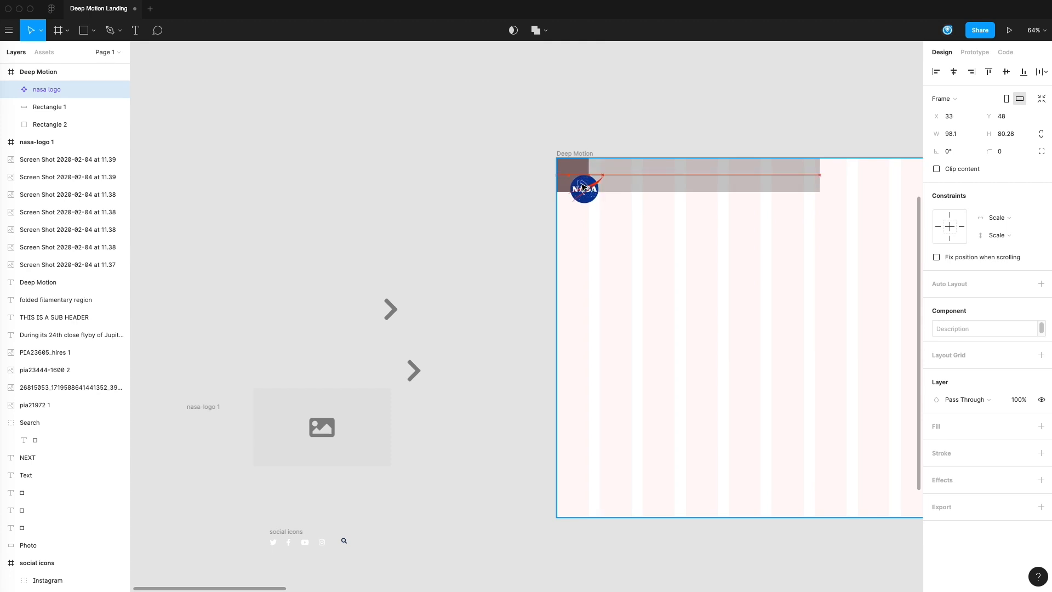
click(517, 158)
Step: Widen the light grey header rectangle to about 827, keeping its height of 96
click(639, 174)
scroll(547, 188, right, 10)
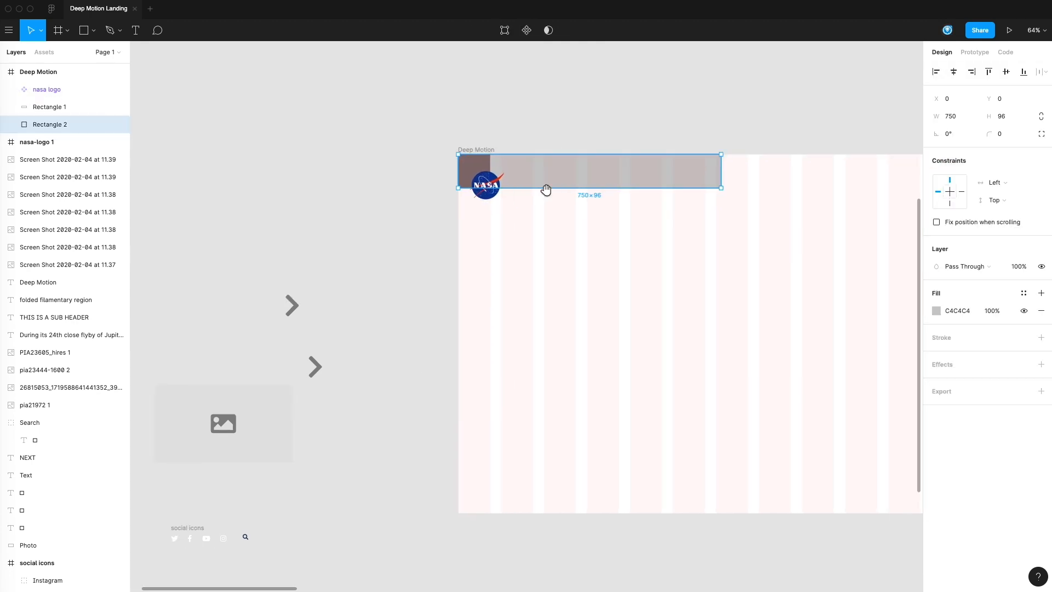
drag(555, 160, 581, 161)
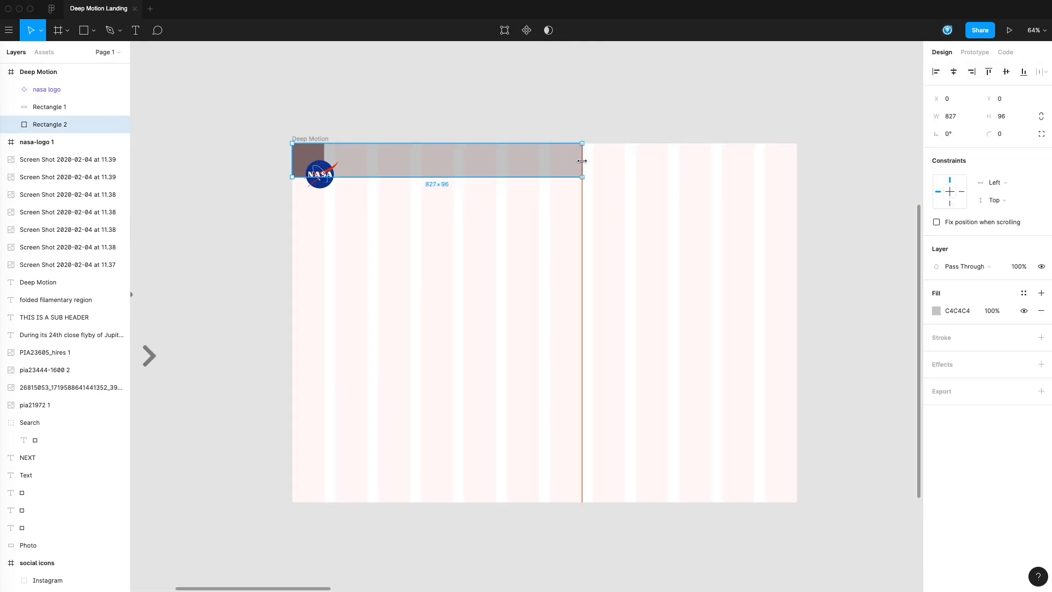
key(Escape)
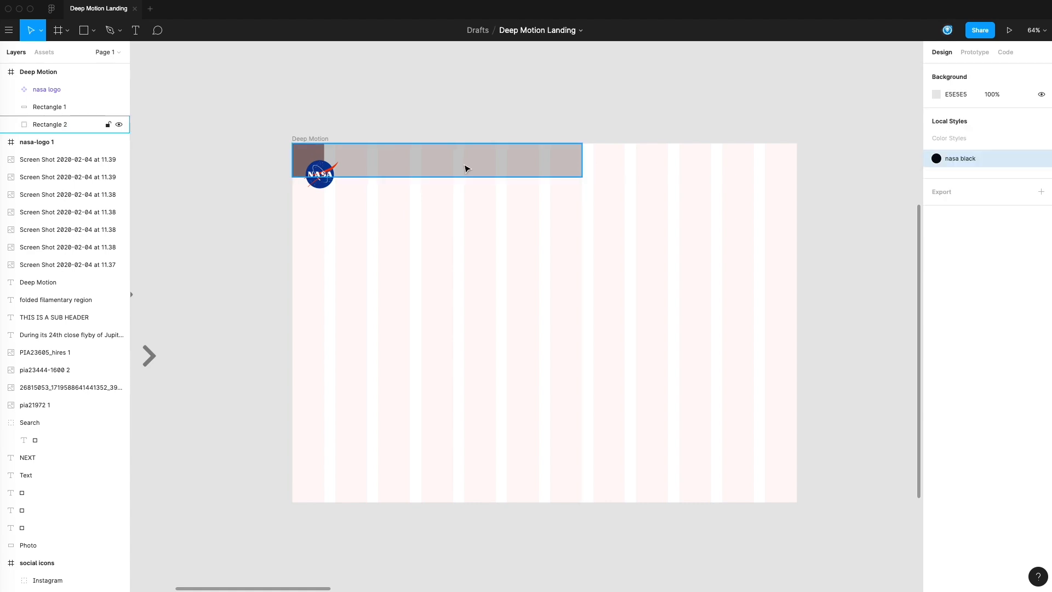
drag(443, 171, 569, 268)
drag(711, 239, 608, 286)
key(super+z)
key(super+z)
click(616, 294)
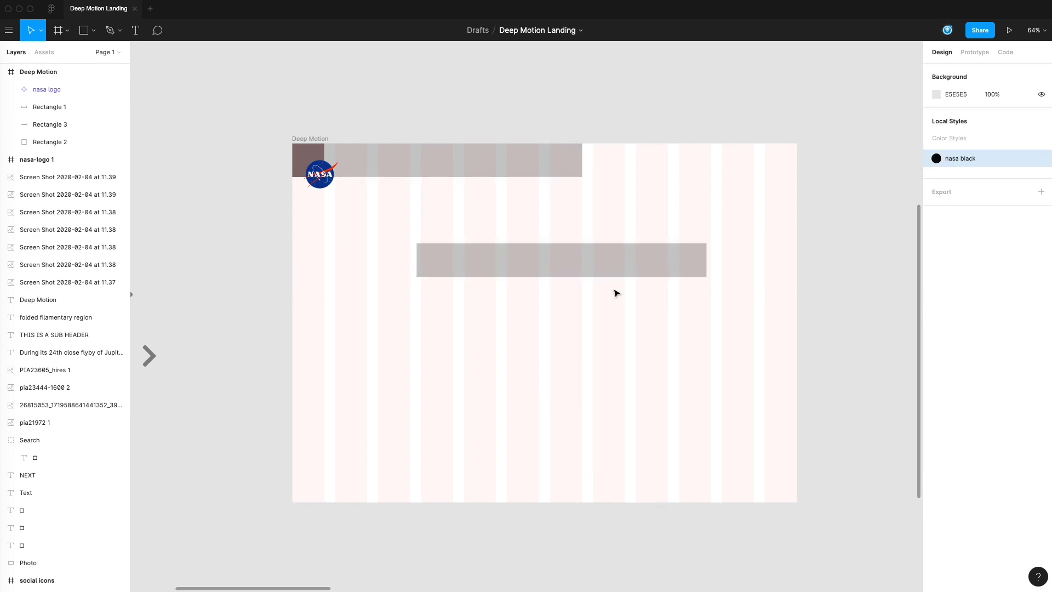
drag(613, 254, 605, 253)
key(Delete)
Step: Duplicate the header bar, rotate the copy 90°, and fit it as an 827 × 91 vertical bar along the frame's right edge
click(493, 167)
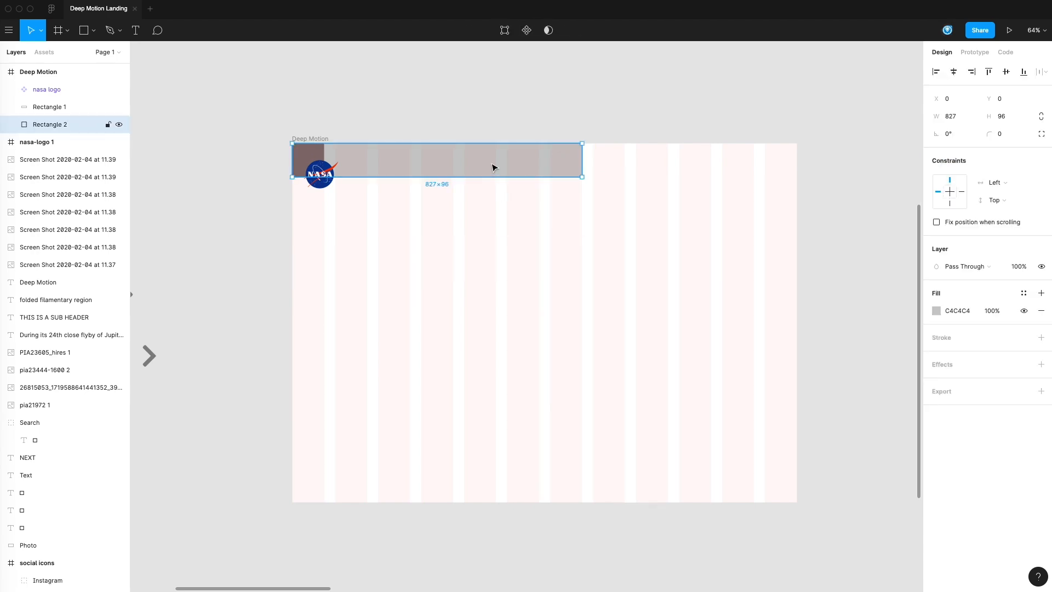
drag(505, 169, 622, 294)
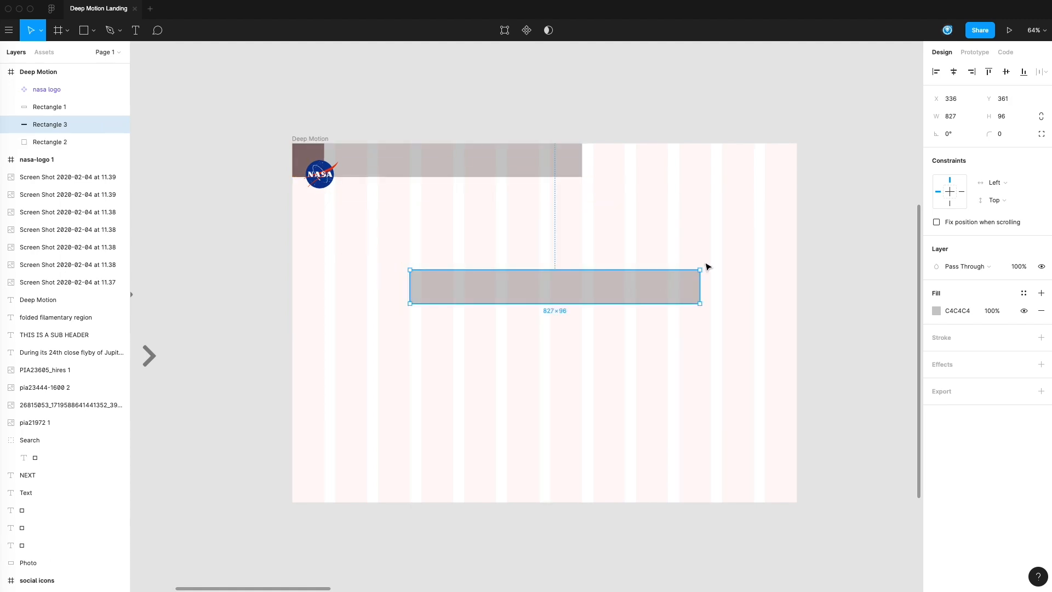
drag(695, 256, 765, 235)
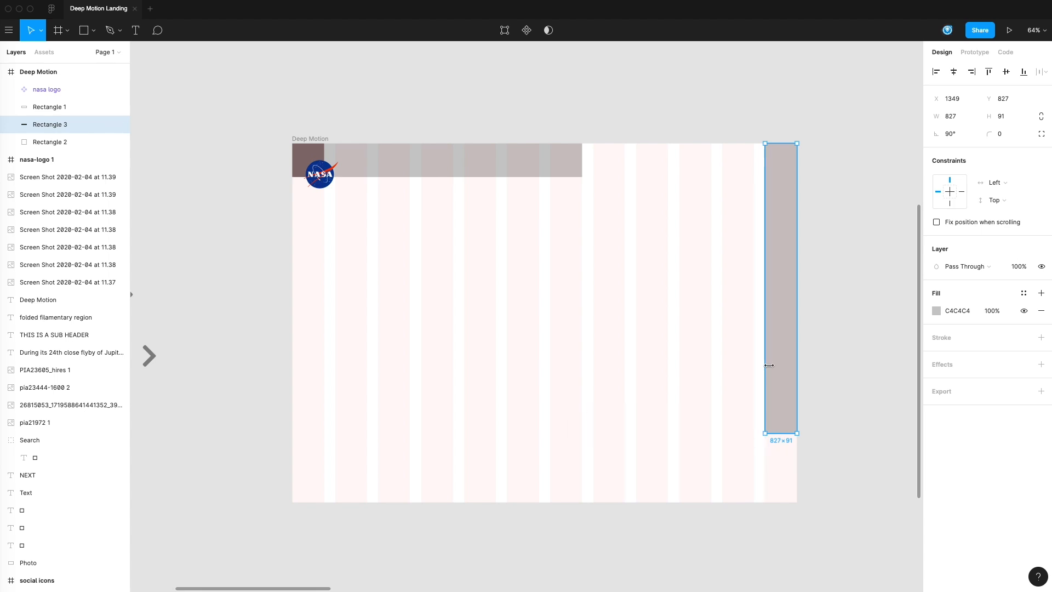
Step: Set the vertical bar's height value to 102 so it widens inward from the frame's right edge
click(523, 176)
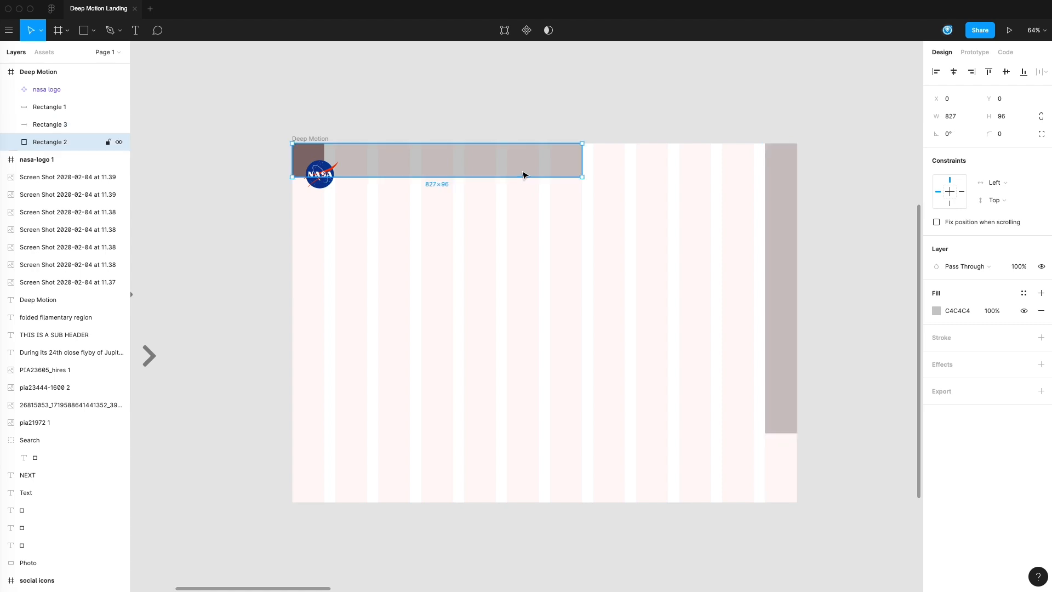
click(772, 286)
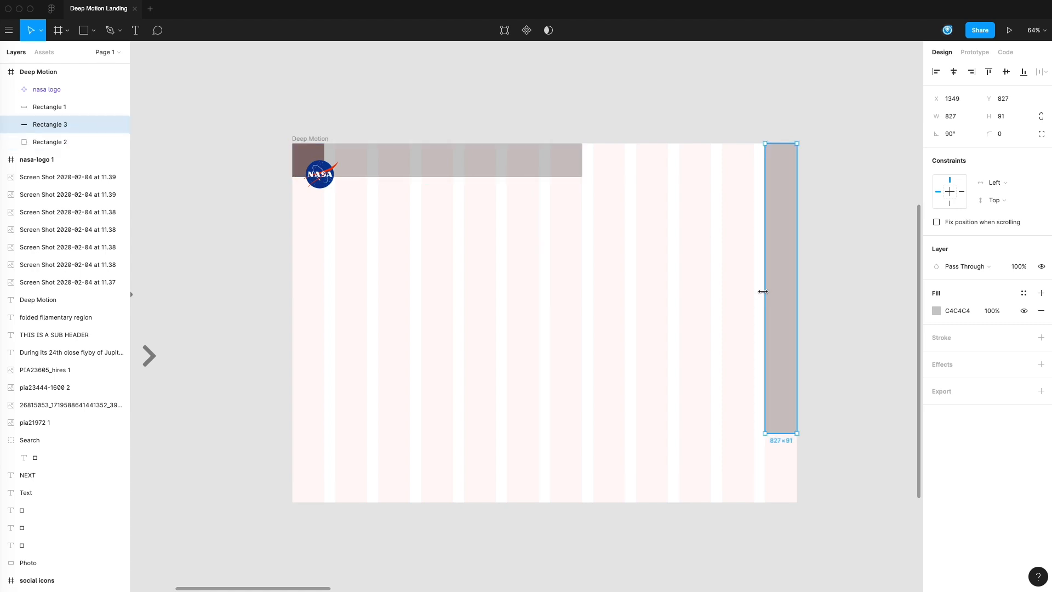
drag(763, 291, 761, 293)
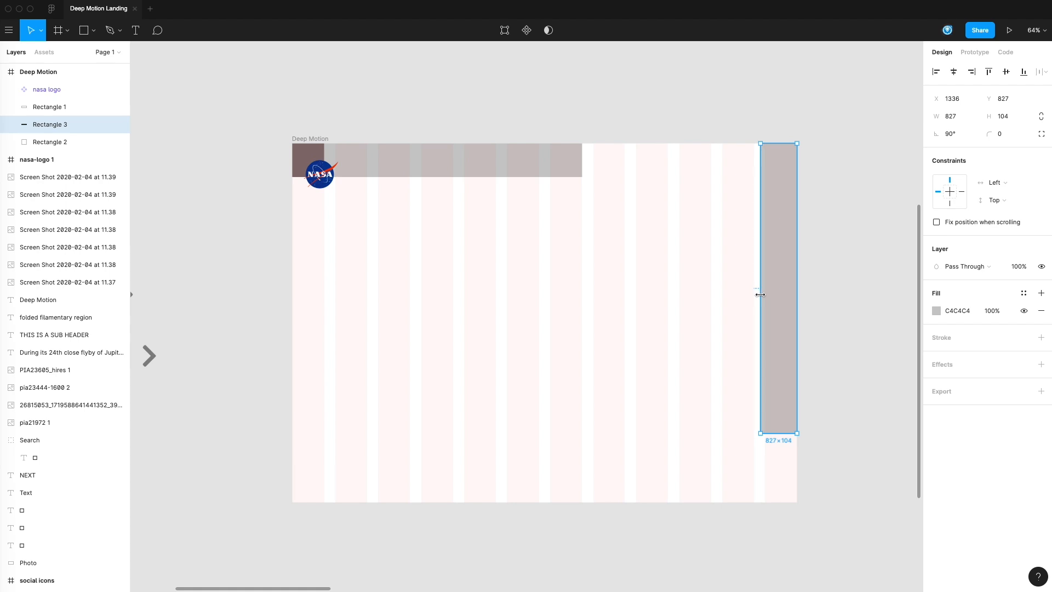
click(1005, 115)
text(102)
key(Return)
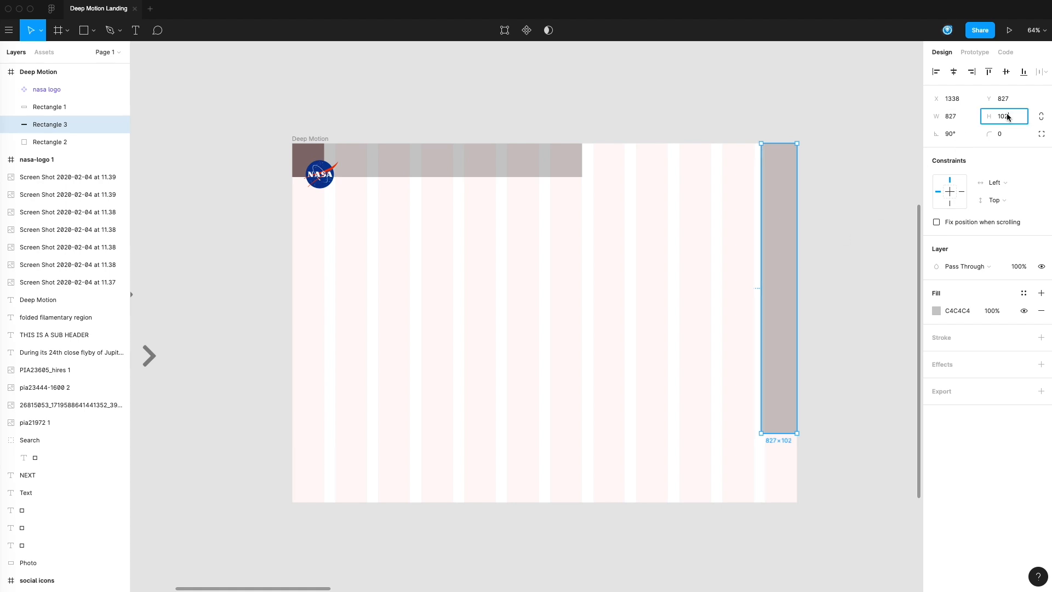
Step: Resize the vertical bar to 1024 × 96 and fit it flush along the frame's right edge over the full frame height
text(96)
key(Return)
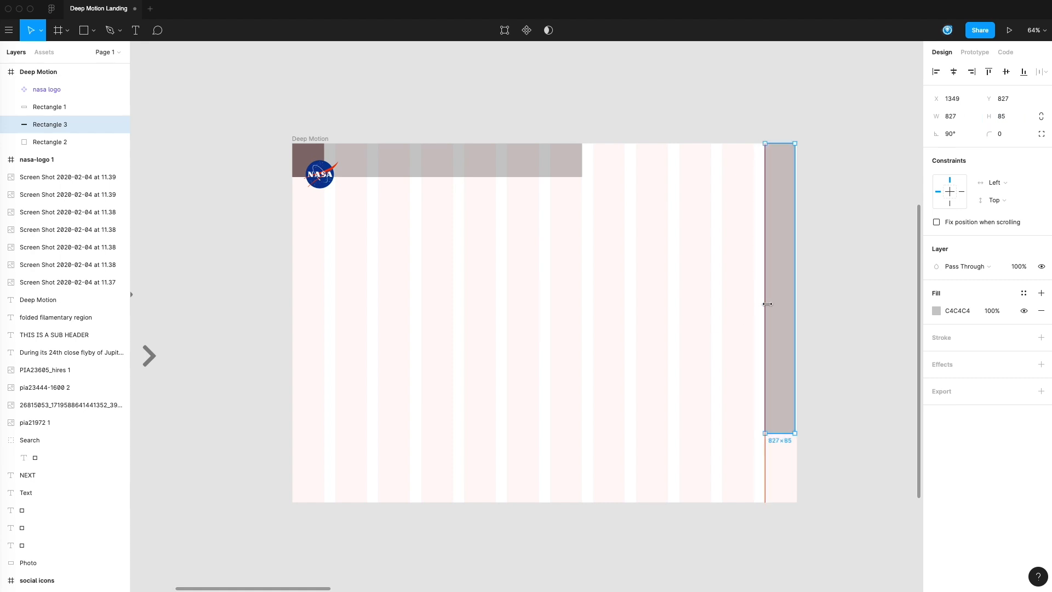
drag(782, 301, 785, 301)
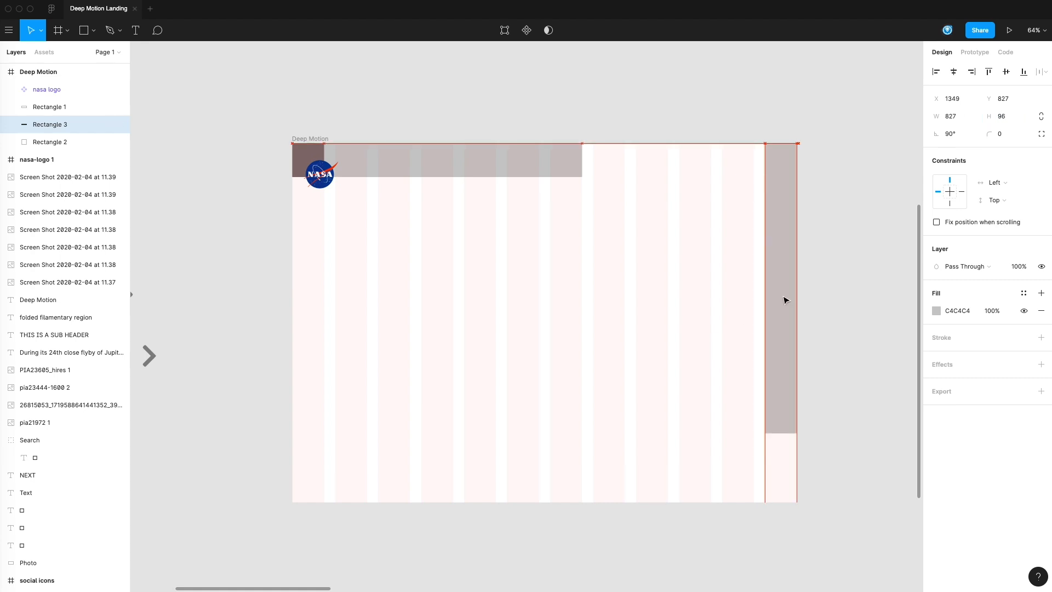
drag(788, 431, 788, 502)
drag(790, 407, 789, 401)
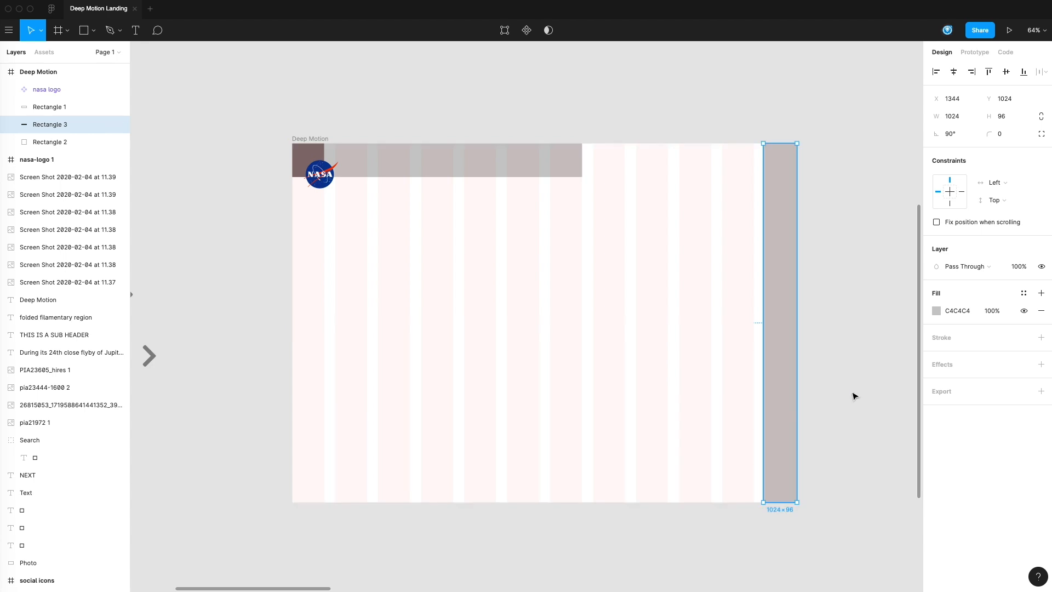
Step: Compare the header bar's height with the vertical bar's width against the column grid
click(834, 393)
scroll(822, 372, up, 1)
click(791, 318)
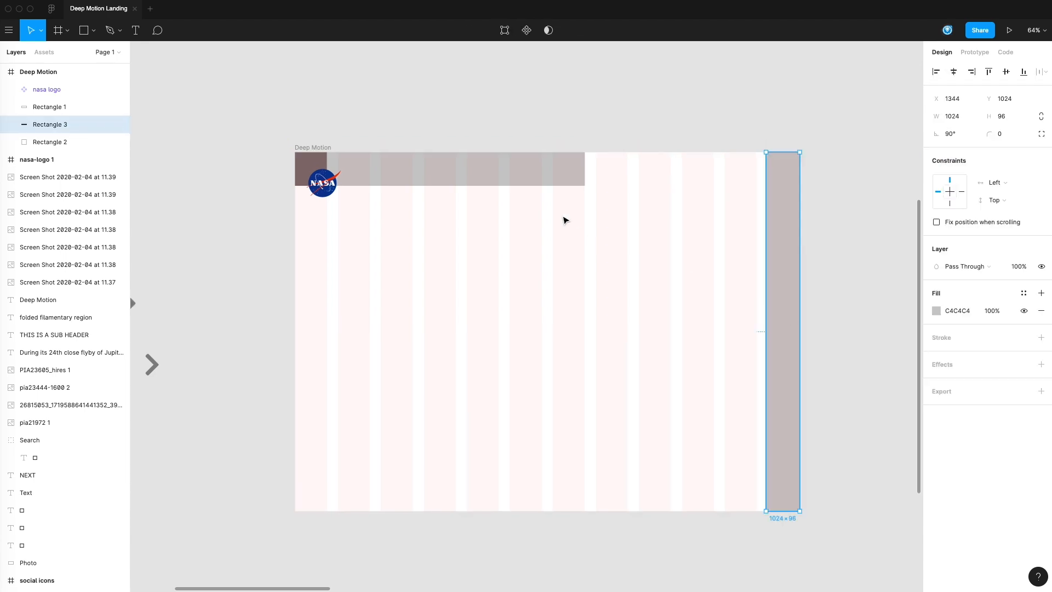
click(525, 174)
click(783, 344)
click(732, 395)
click(792, 432)
click(713, 408)
drag(693, 400, 717, 366)
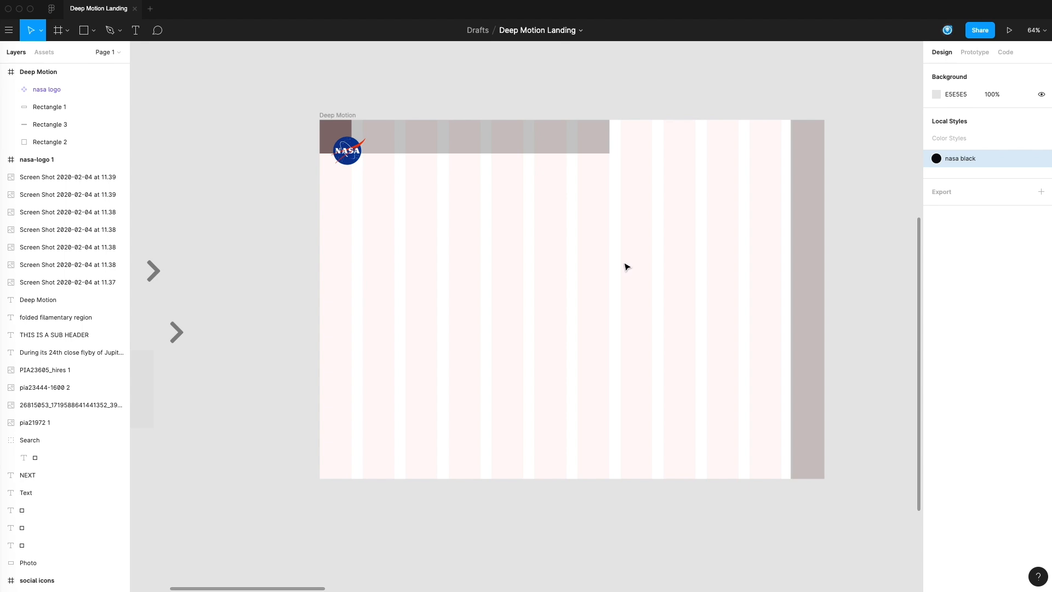
drag(496, 257, 537, 258)
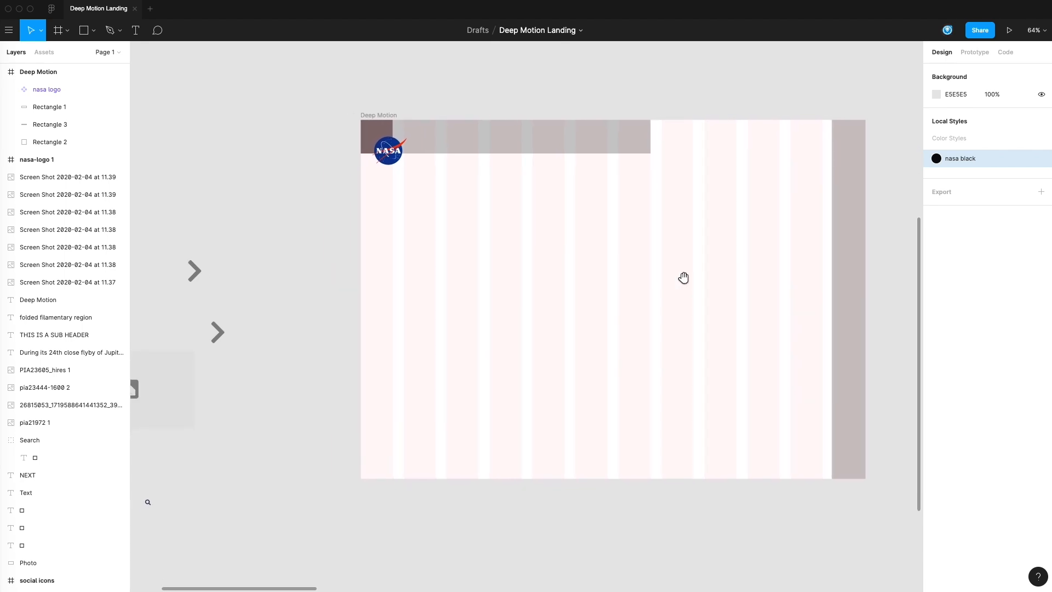
scroll(794, 305, right, 2)
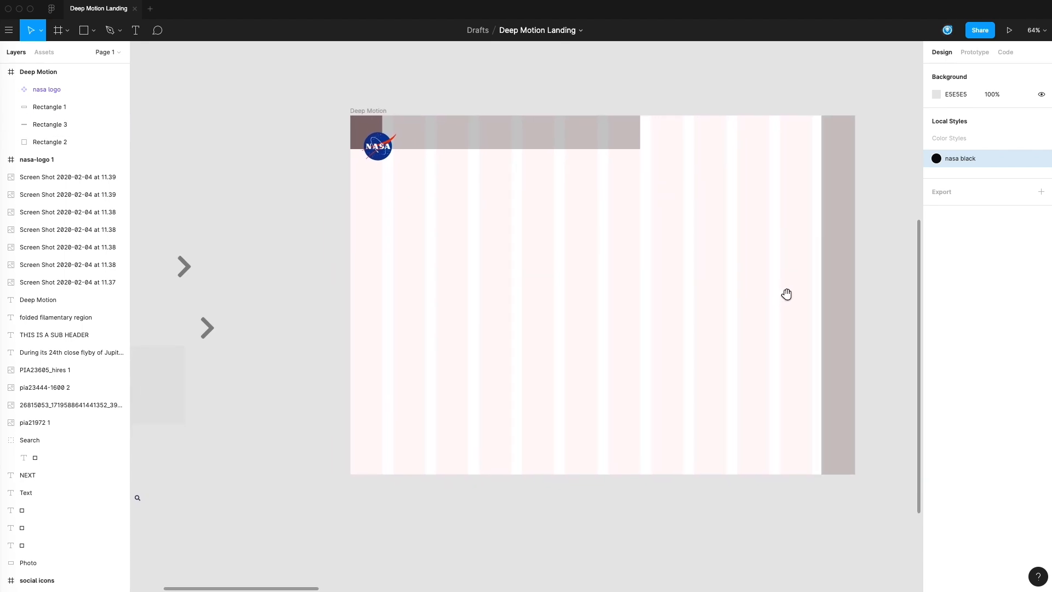
Step: Narrow the vertical bar to 91 so it matches the grid's last column, with its inner edge at X 1349
click(833, 249)
click(1005, 117)
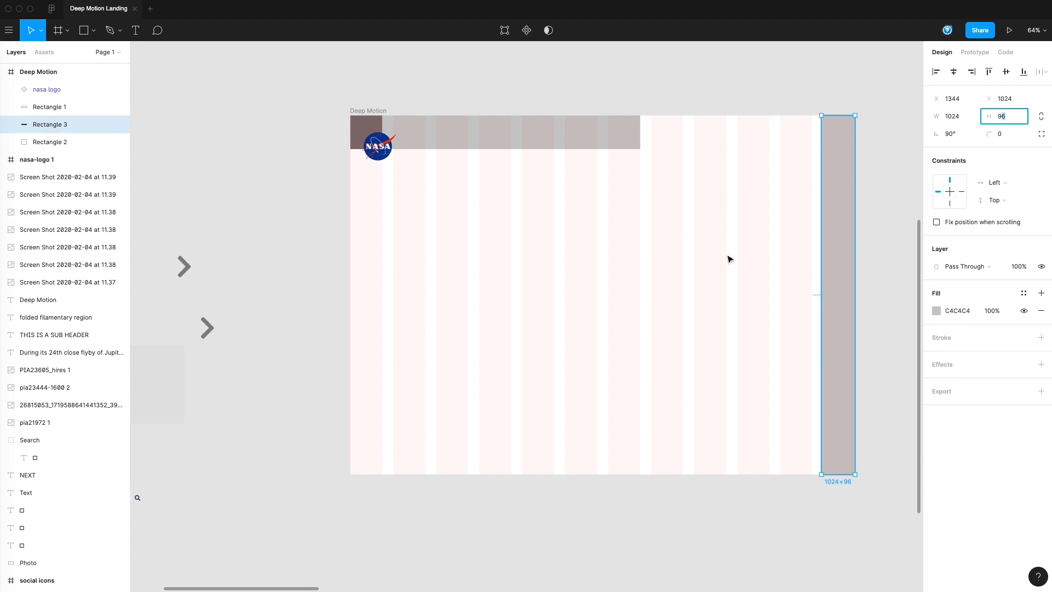
mouse_move(821, 286)
mouse_down()
mouse_move(841, 285)
mouse_move(823, 285)
mouse_up()
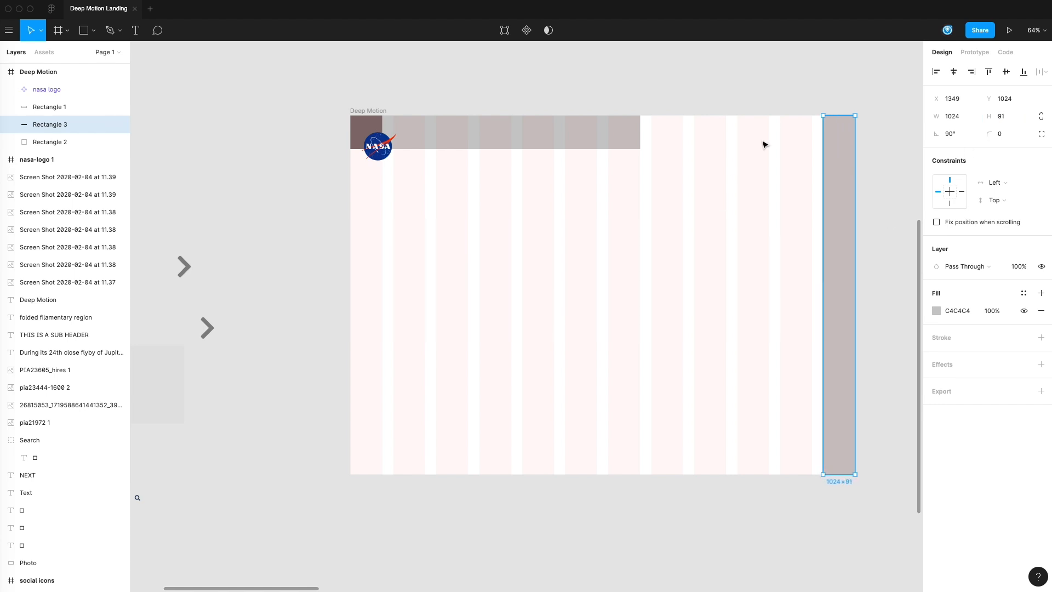
Step: Check the header bar's height and set the vertical bar's height value to 92
click(616, 140)
click(1005, 117)
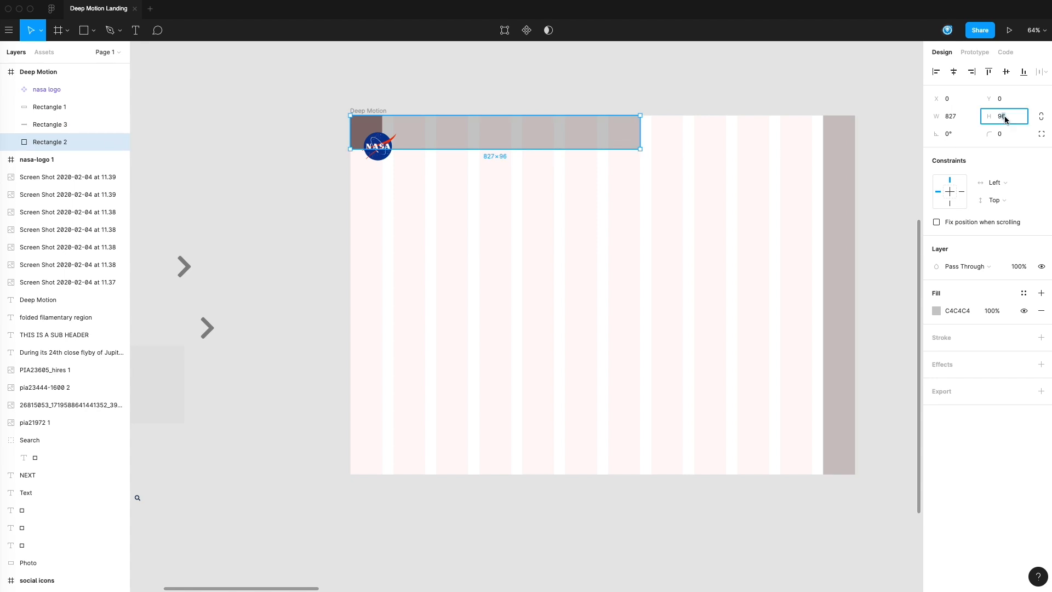
click(843, 187)
click(1001, 118)
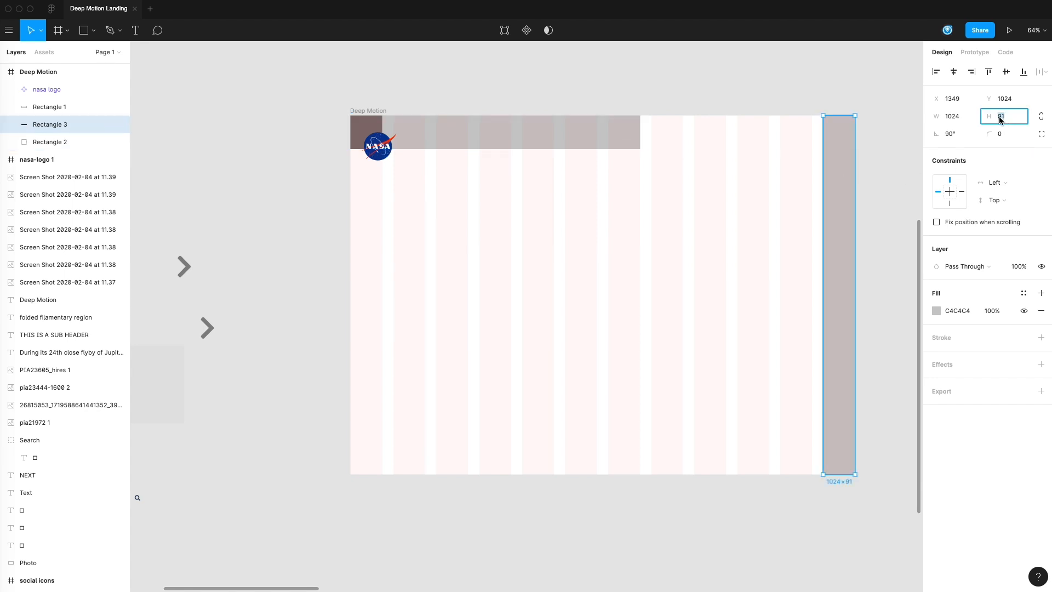
click(746, 278)
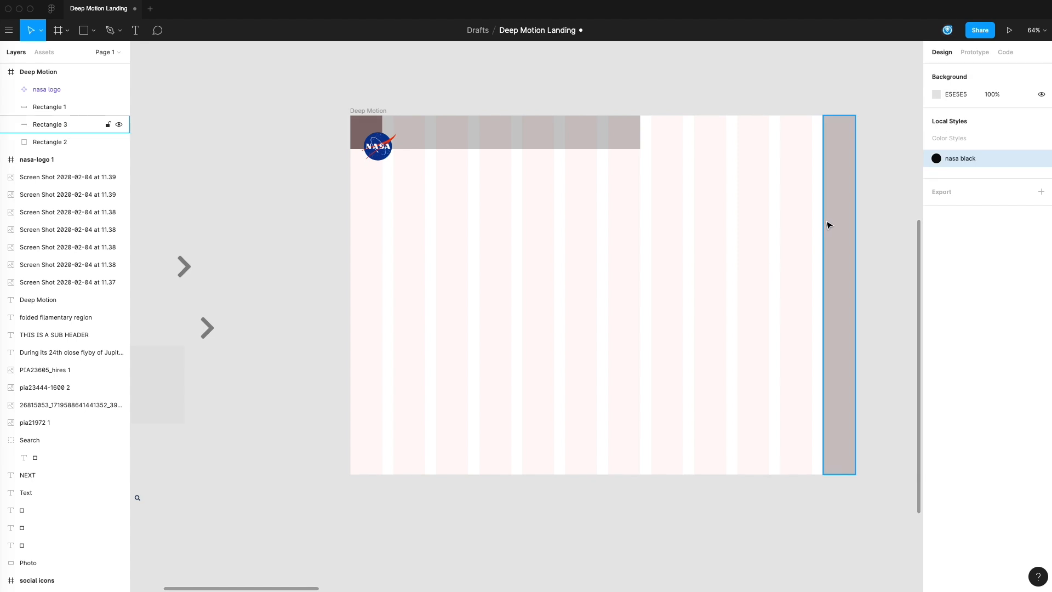
Step: Set the header bar's height to 92 and reduce the dark logo square to the same height
click(622, 144)
click(1009, 119)
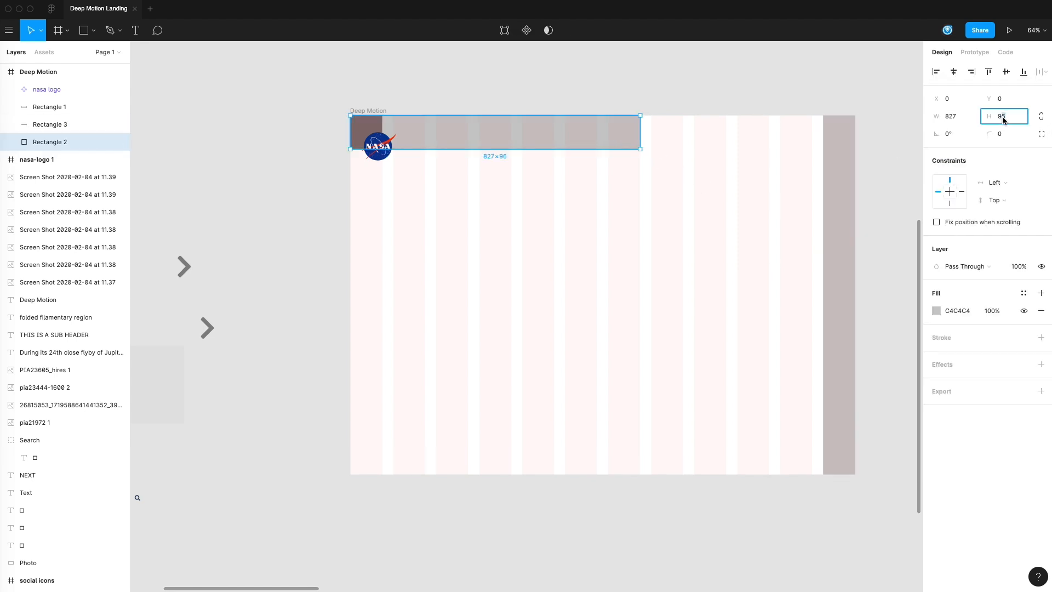
click(687, 221)
click(367, 133)
drag(367, 151, 367, 149)
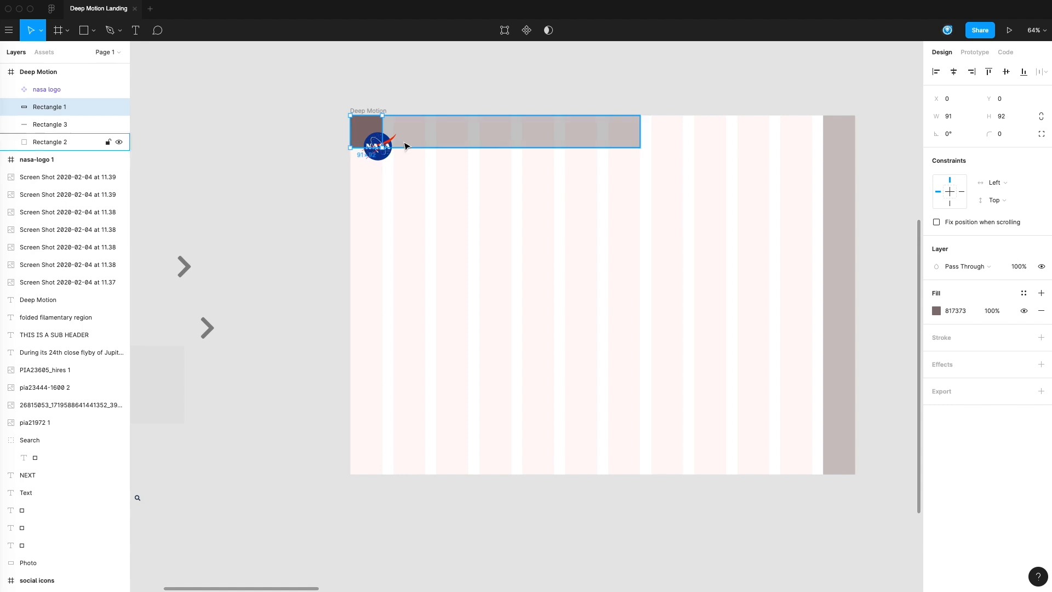
Step: Examine the dimensions and alignment of the logo square, vertical bar and header bar in the Deep Motion frame
click(883, 226)
click(371, 125)
click(787, 221)
drag(629, 231, 559, 219)
click(798, 338)
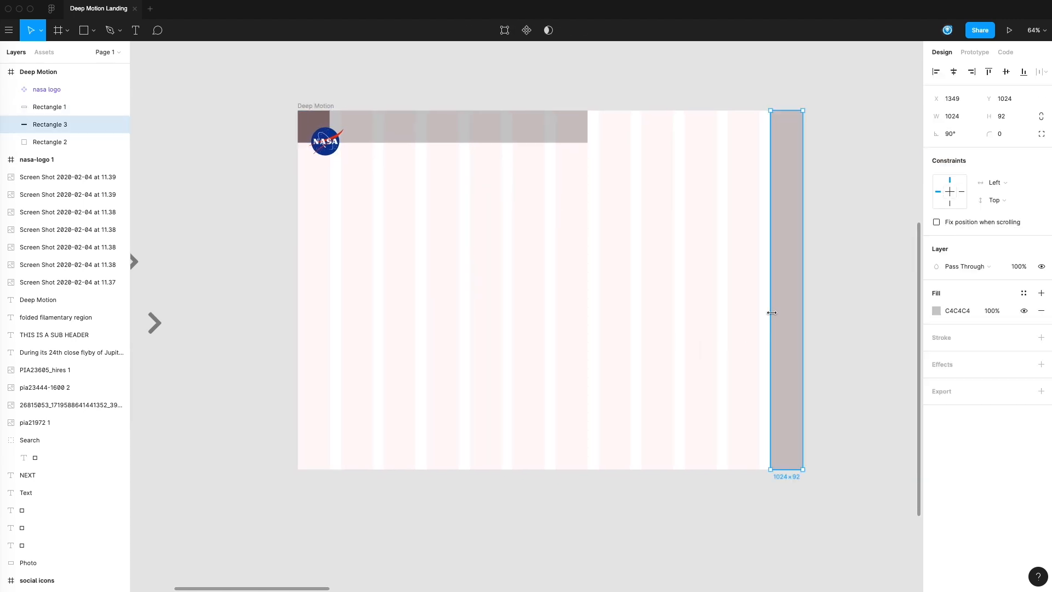
drag(607, 315, 619, 293)
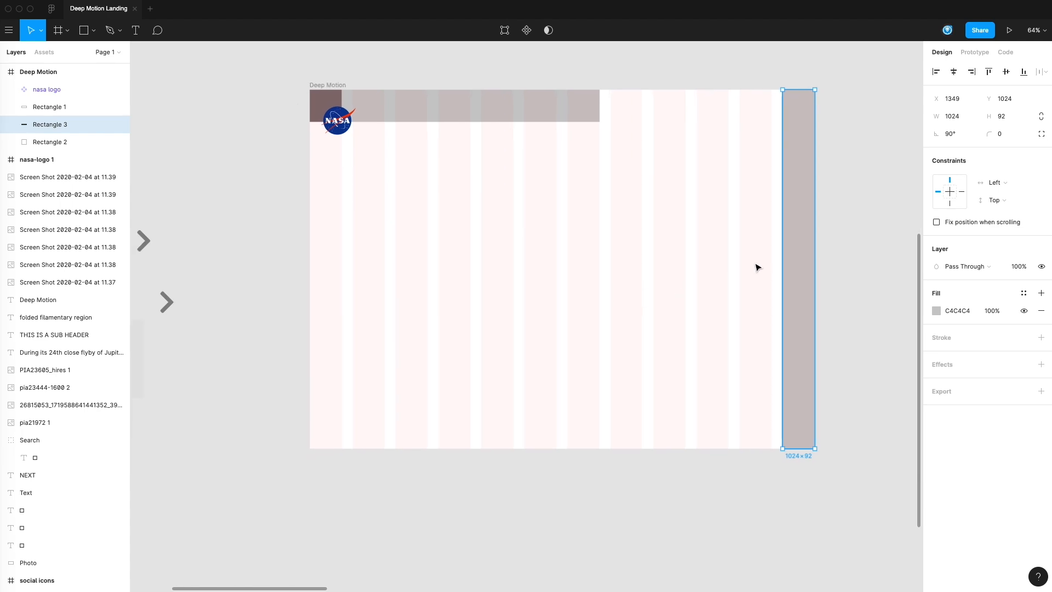
drag(780, 257, 786, 243)
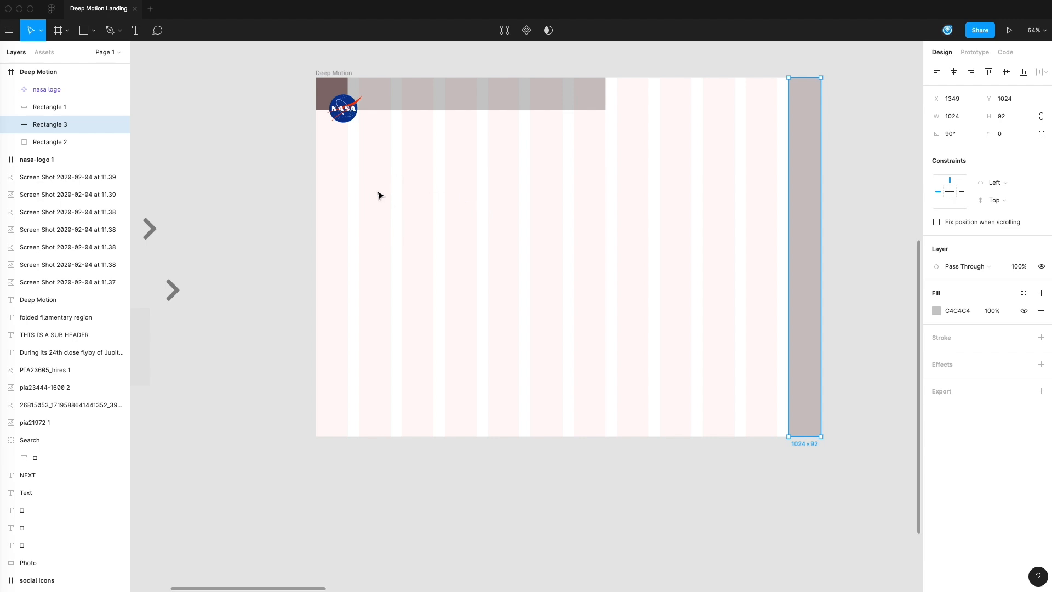
scroll(394, 330, up, 1)
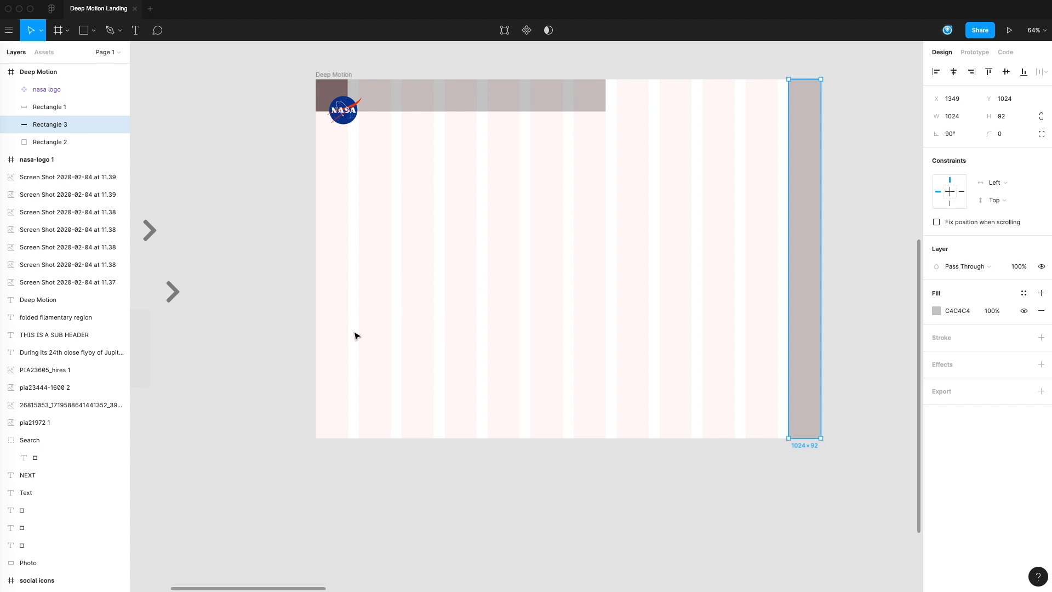
click(639, 496)
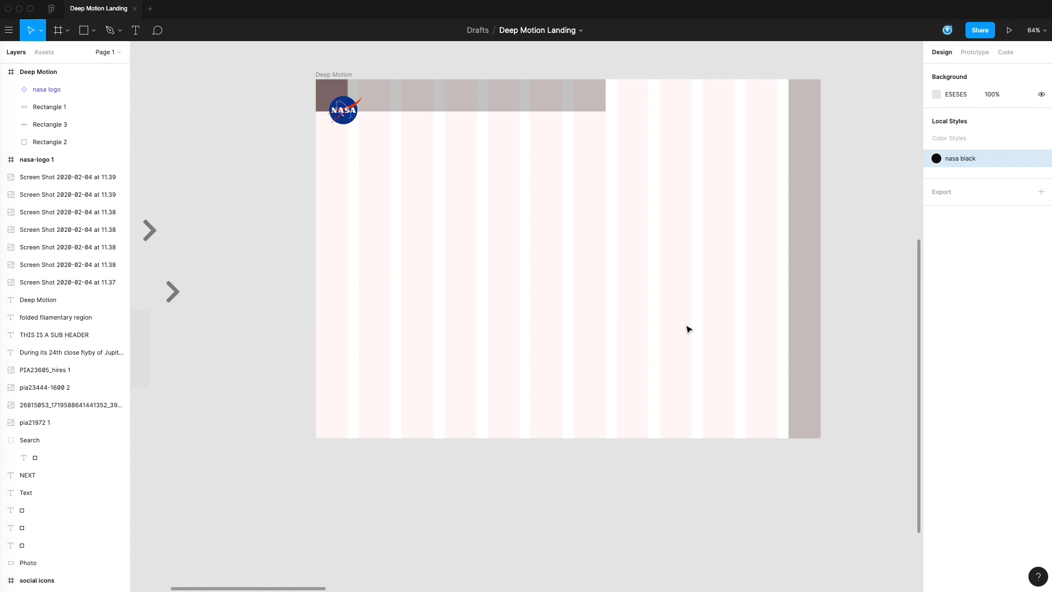
drag(746, 239, 662, 281)
click(472, 150)
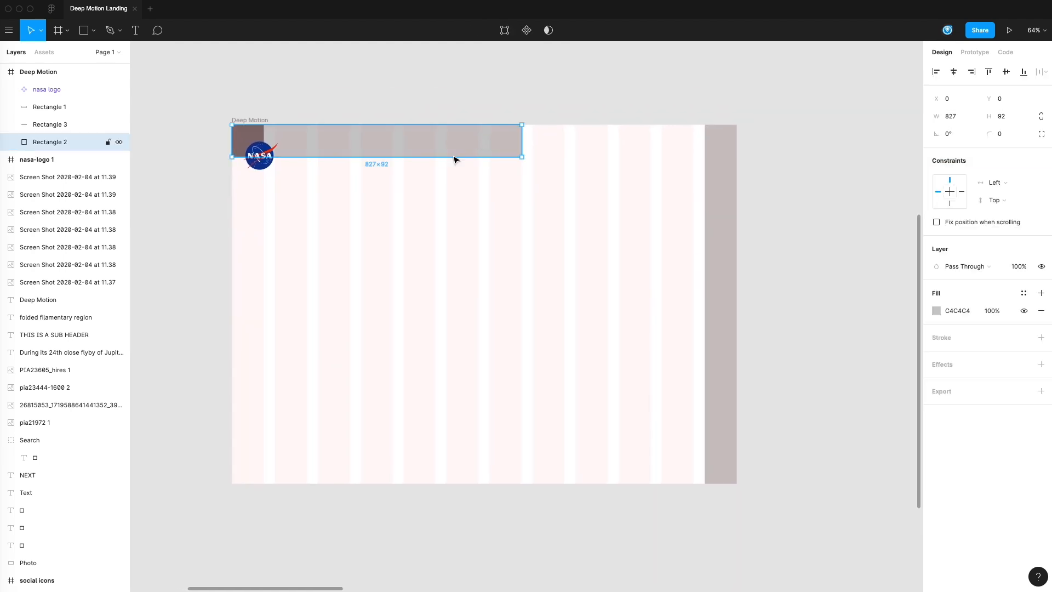
click(456, 106)
drag(656, 205, 648, 231)
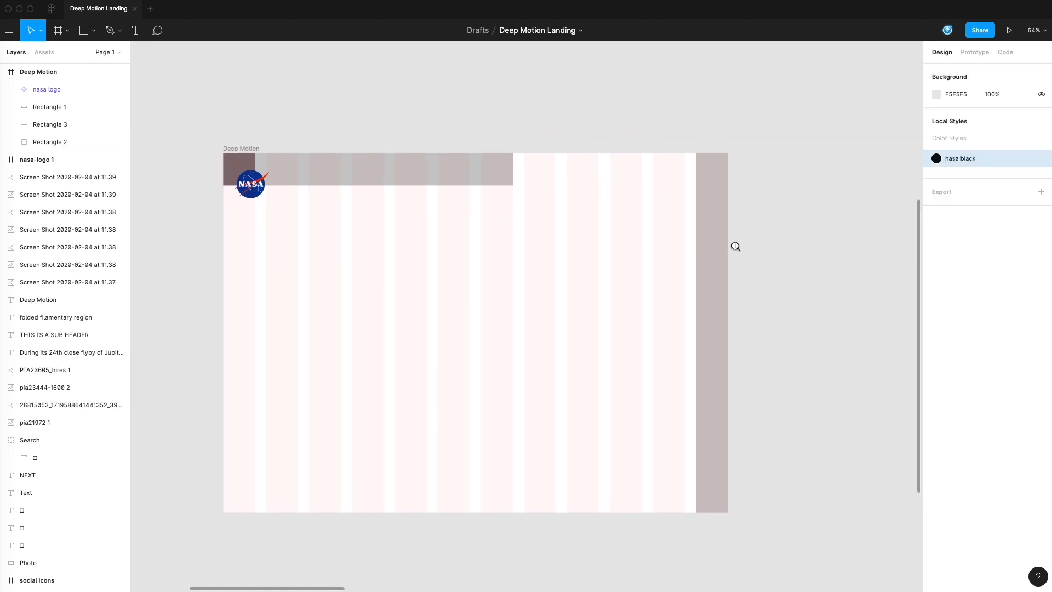
Step: Move the four Jupiter photos together from the far side of the canvas to just above the Deep Motion frame
alt+click(768, 233)
alt+click(769, 233)
drag(771, 290, 763, 295)
scroll(764, 295, right, 10)
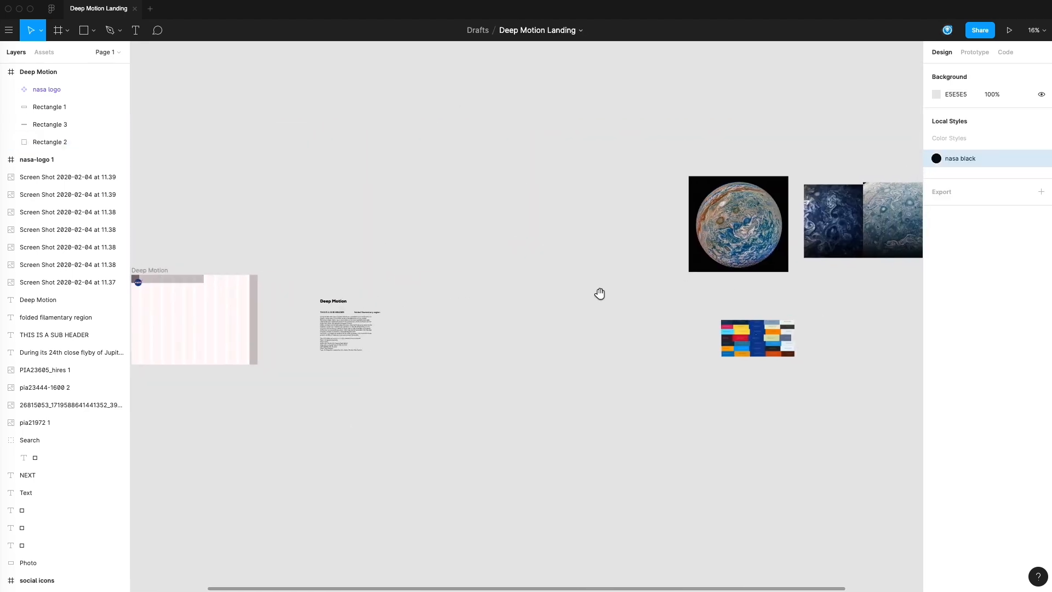
scroll(489, 215, right, 4)
drag(487, 198, 471, 235)
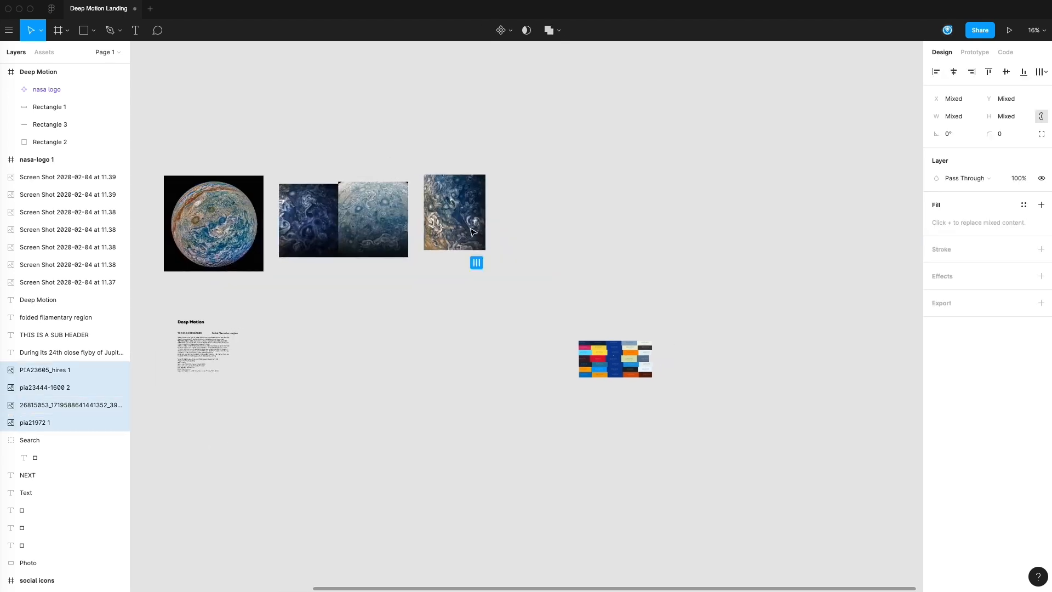
scroll(698, 322, left, 6)
drag(698, 200, 507, 180)
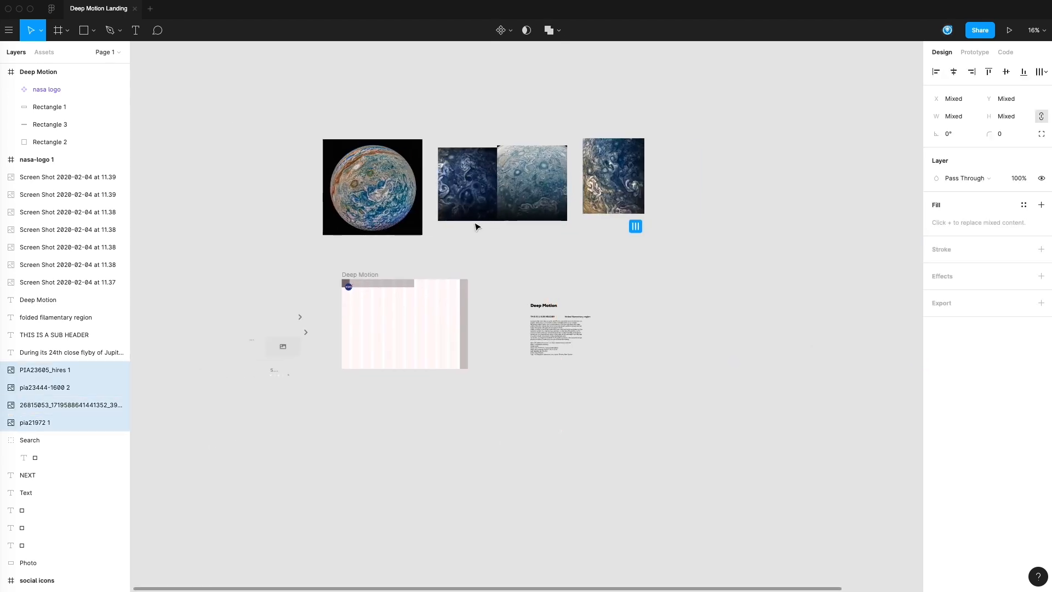
click(474, 225)
Step: Scale down the Jupiter globe photo and place it beside the dark blue swirl photo
click(483, 242)
super+click(464, 244)
drag(514, 264, 591, 299)
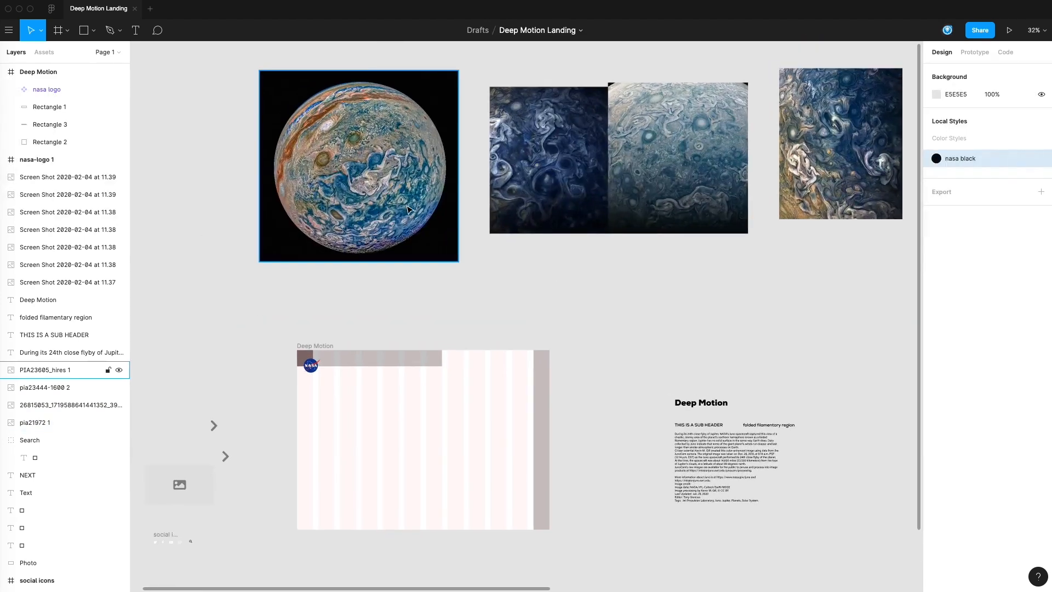
click(269, 254)
drag(258, 260, 319, 210)
drag(384, 164, 392, 188)
Step: Move the dark blue swirl photo against the globe photo's right edge and resize it to 717 × 799, matching the globe's height
click(538, 262)
drag(592, 184, 569, 185)
drag(585, 87, 596, 93)
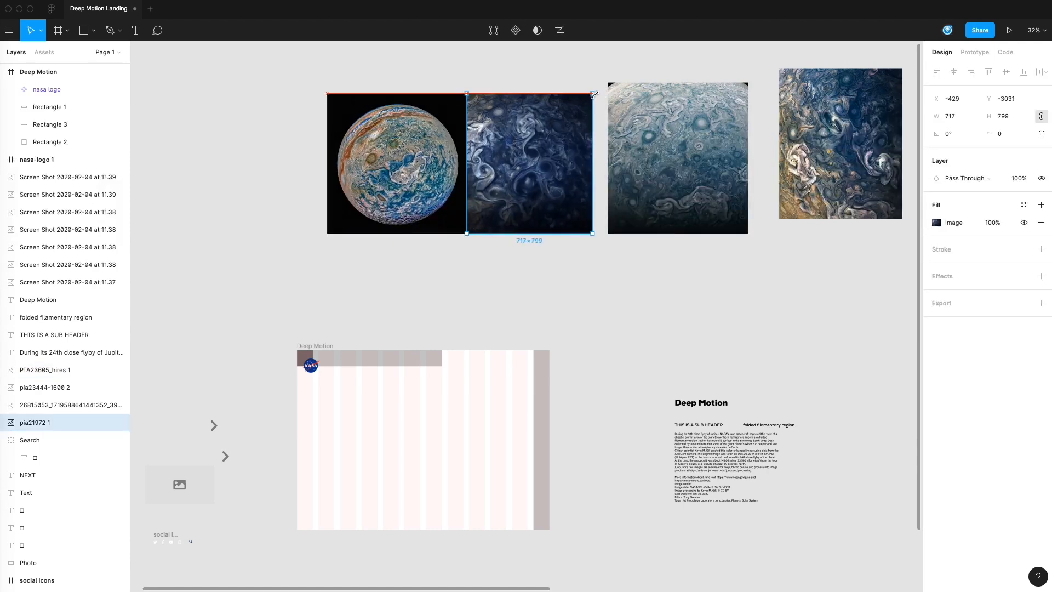
click(598, 278)
Step: Enlarge the pale blue Jupiter photo to 861 × 820 and position it at X 401, Y -3042
drag(769, 254, 717, 203)
click(684, 165)
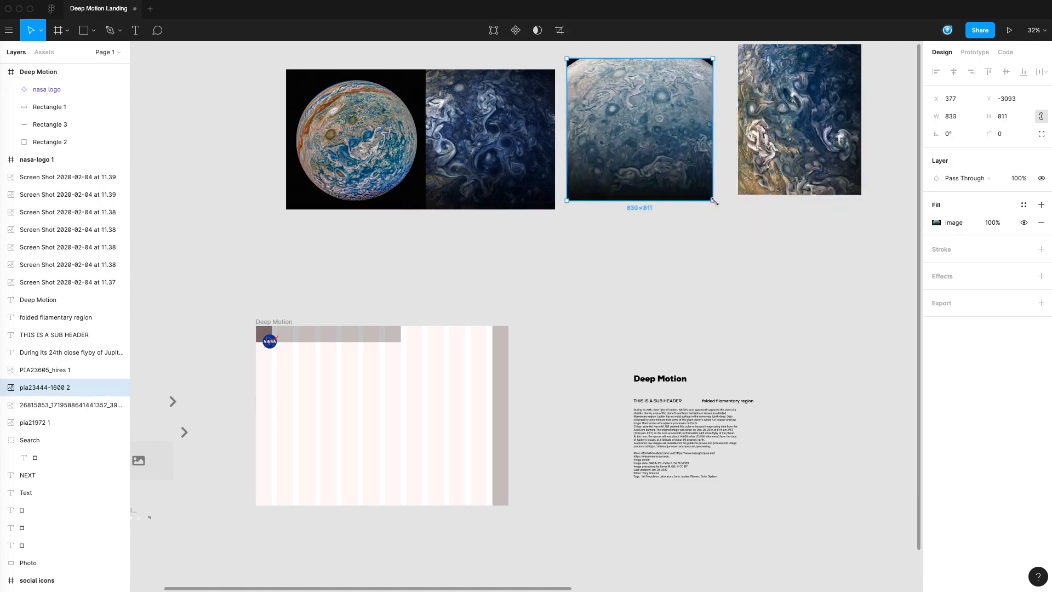
click(716, 227)
drag(663, 255, 674, 213)
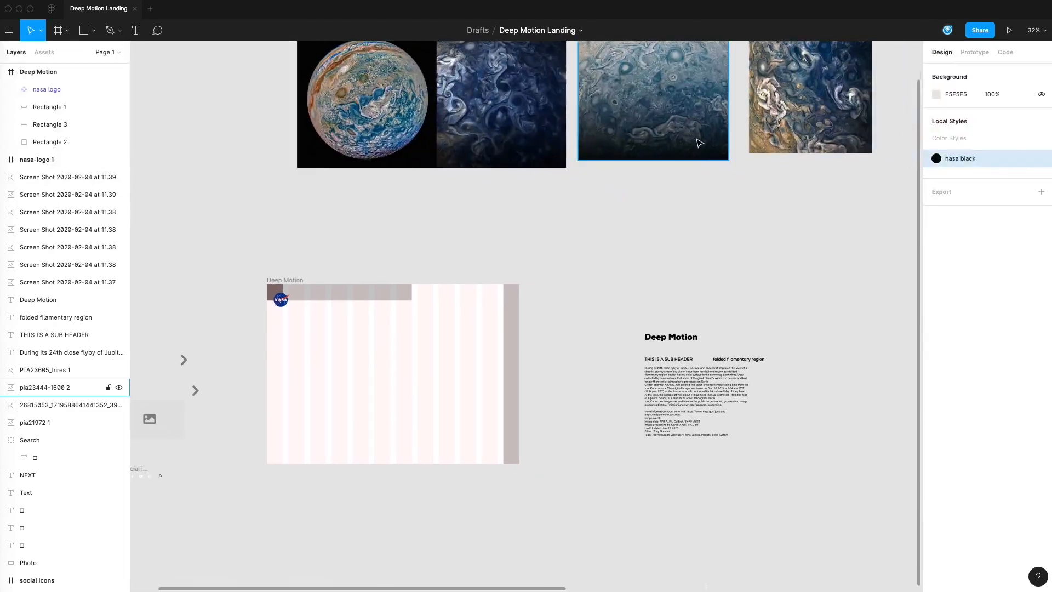
drag(643, 91, 619, 115)
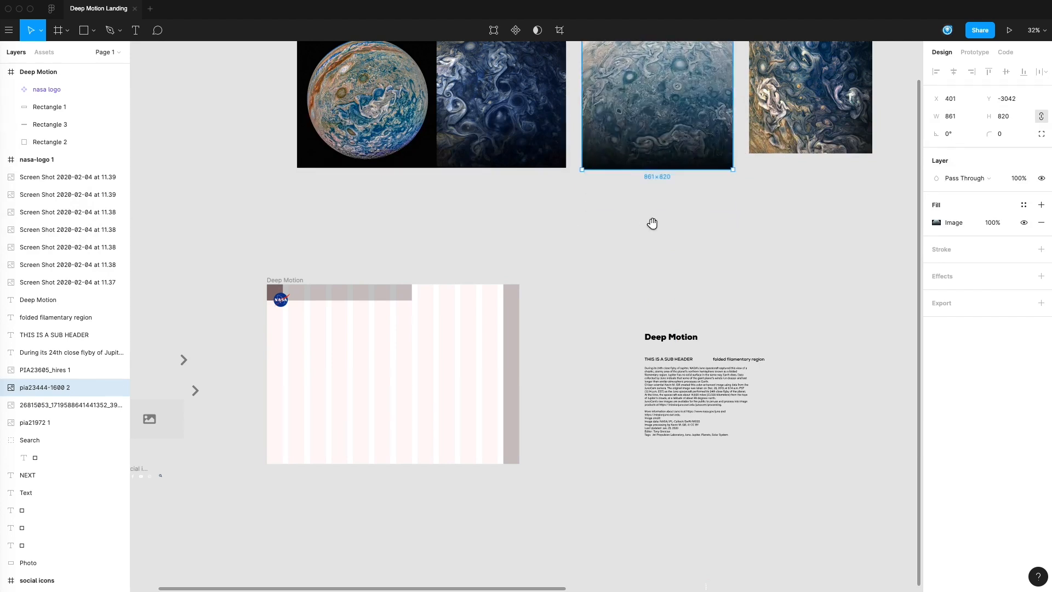
Step: Try deleting the seven colour palette screenshots at the far side of the canvas, and undo the deletion
drag(648, 226, 790, 171)
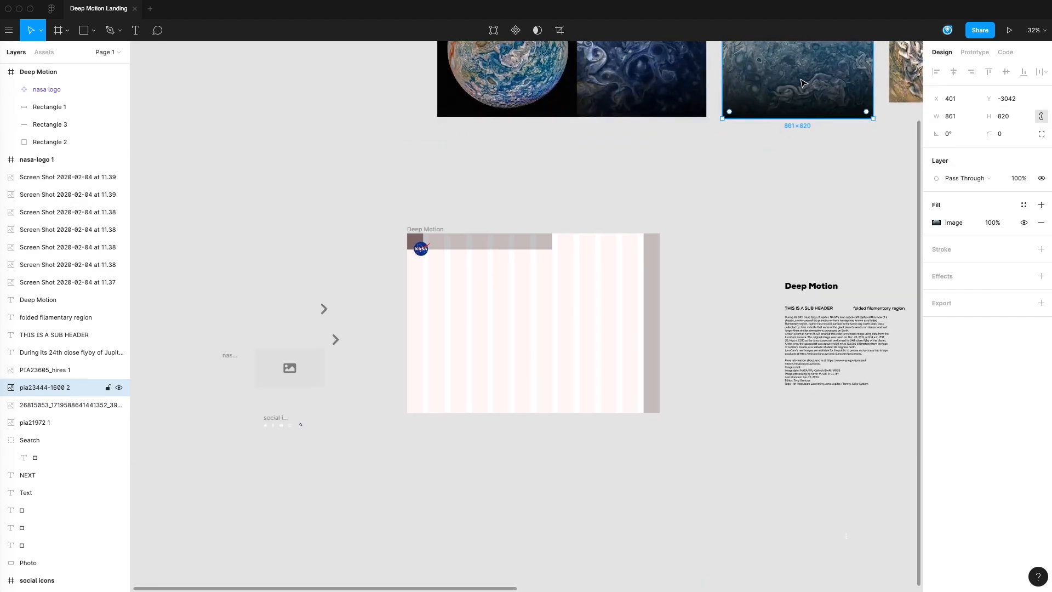
scroll(660, 153, right, 2)
click(574, 205)
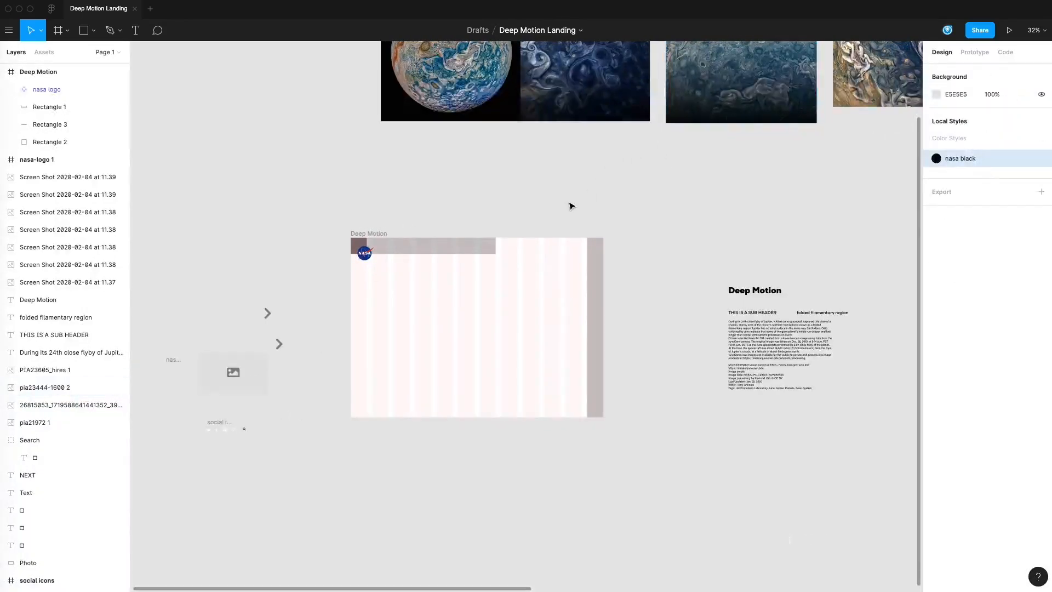
drag(655, 199, 348, 164)
scroll(603, 256, down, 5)
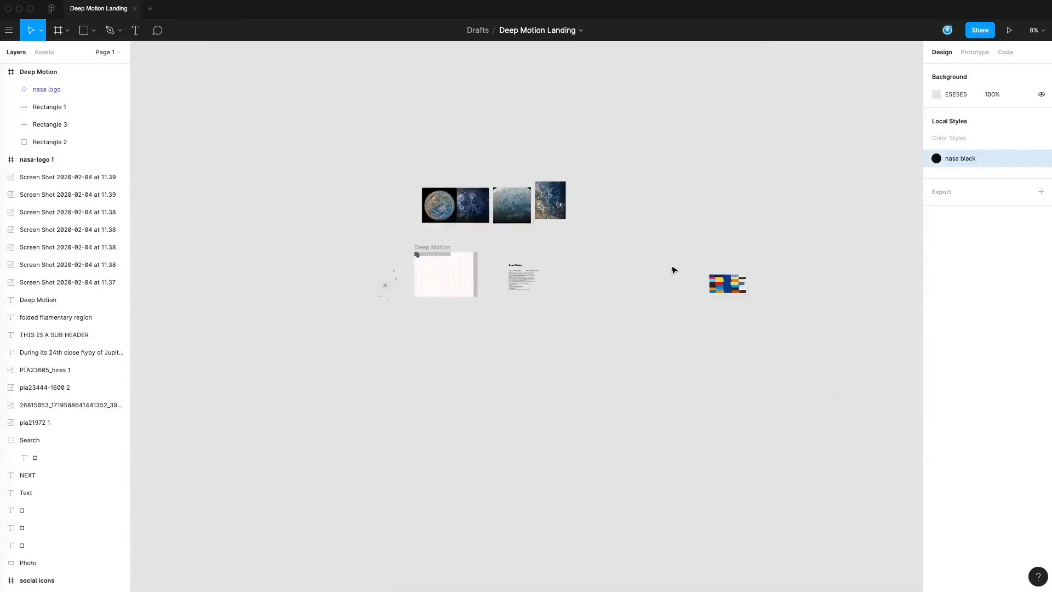
drag(702, 265, 763, 305)
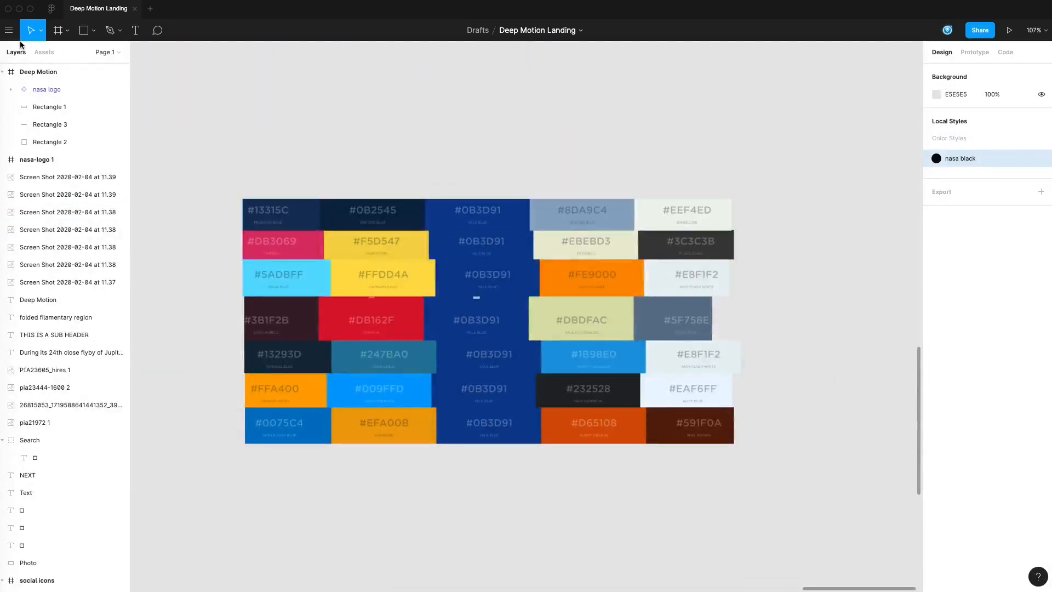
drag(229, 169, 714, 462)
key(Delete)
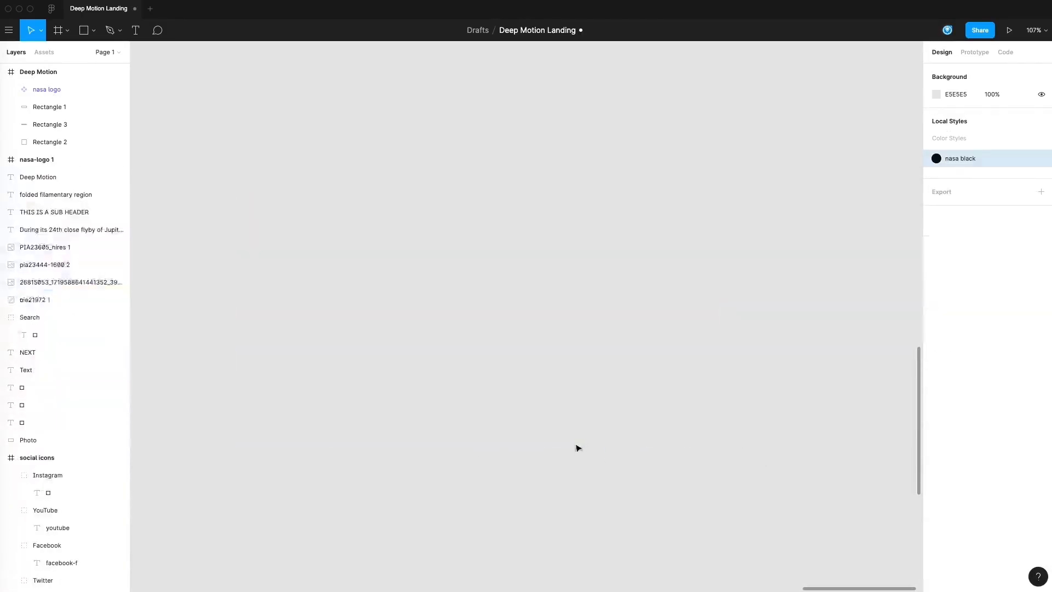
key(super+z)
scroll(624, 384, left, 5)
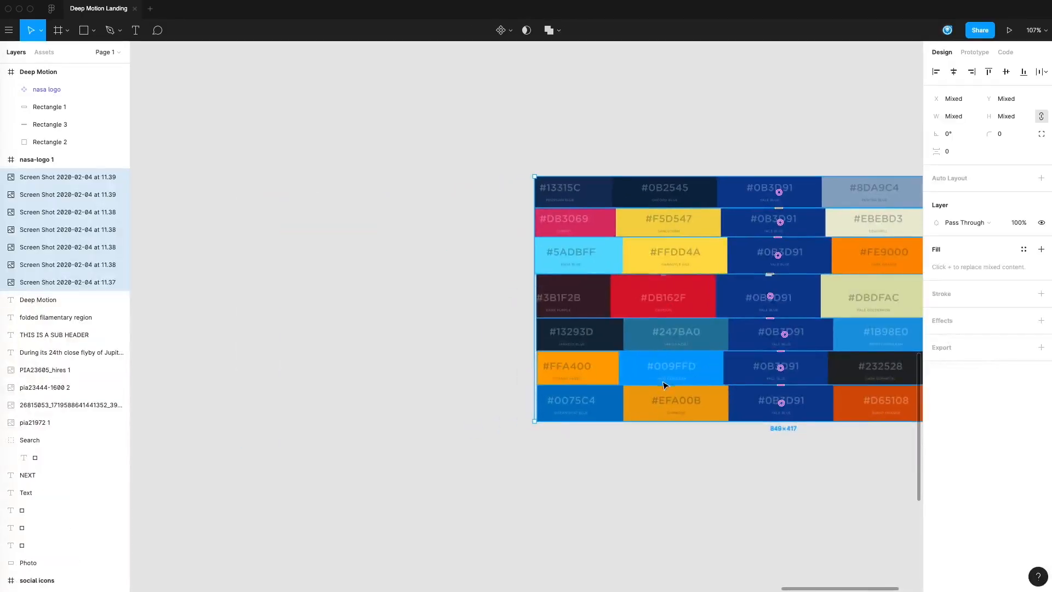
Step: Move the NASA logo out of the Deep Motion frame, placing it just above the header's logo block
click(493, 326)
scroll(489, 326, right, 5)
scroll(384, 316, down, 1)
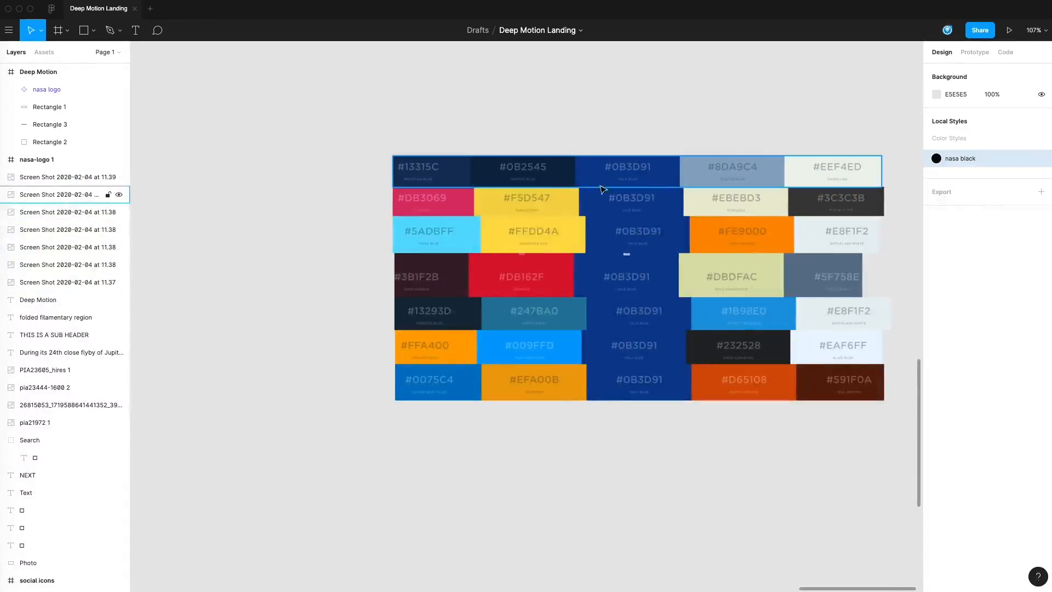
scroll(534, 189, down, 10)
scroll(274, 235, left, 3)
scroll(274, 235, up, 2)
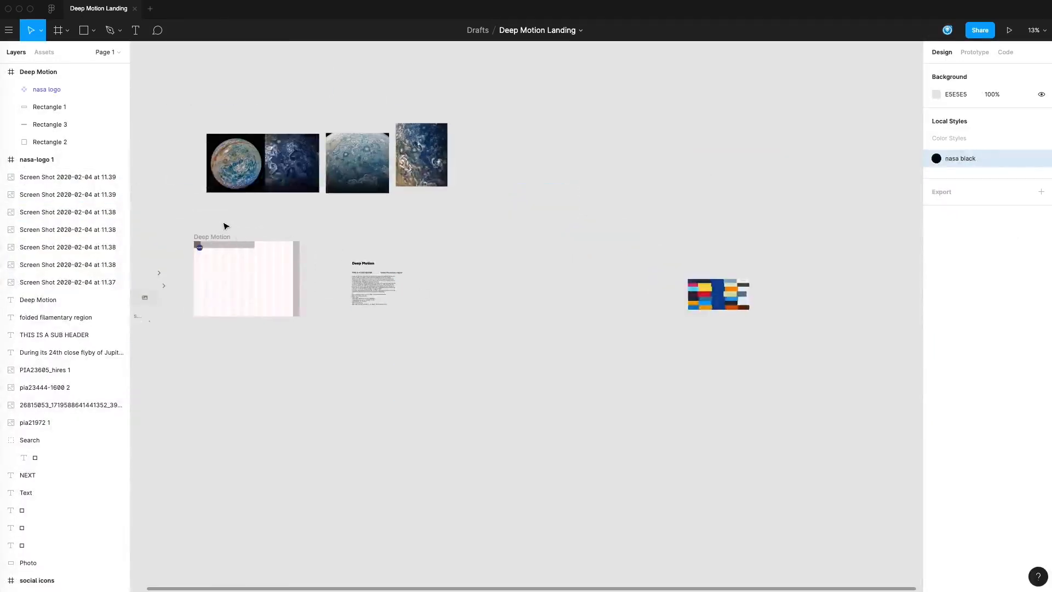
drag(187, 237, 218, 256)
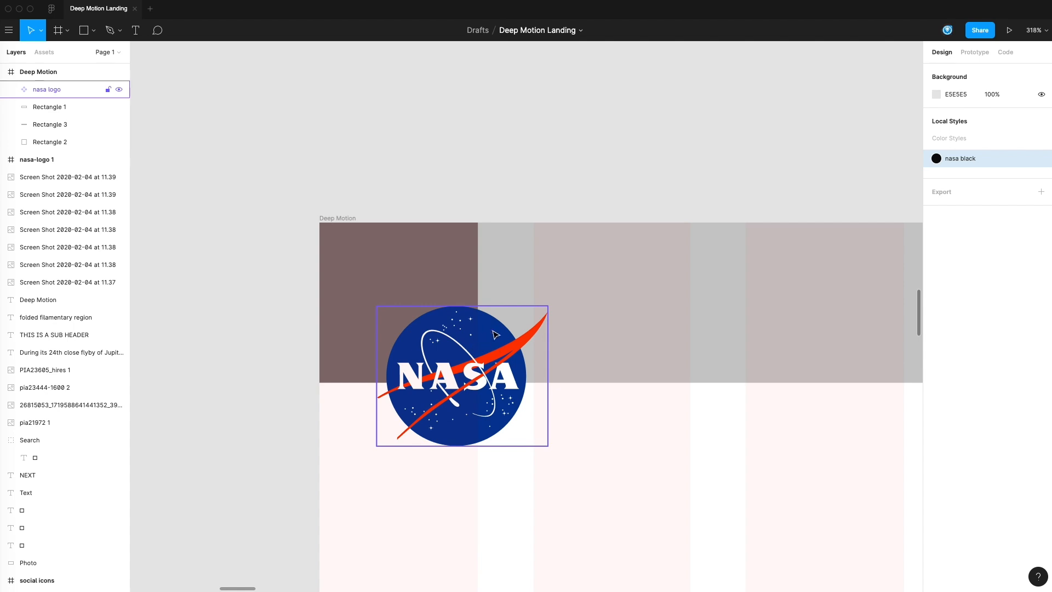
drag(486, 349, 501, 127)
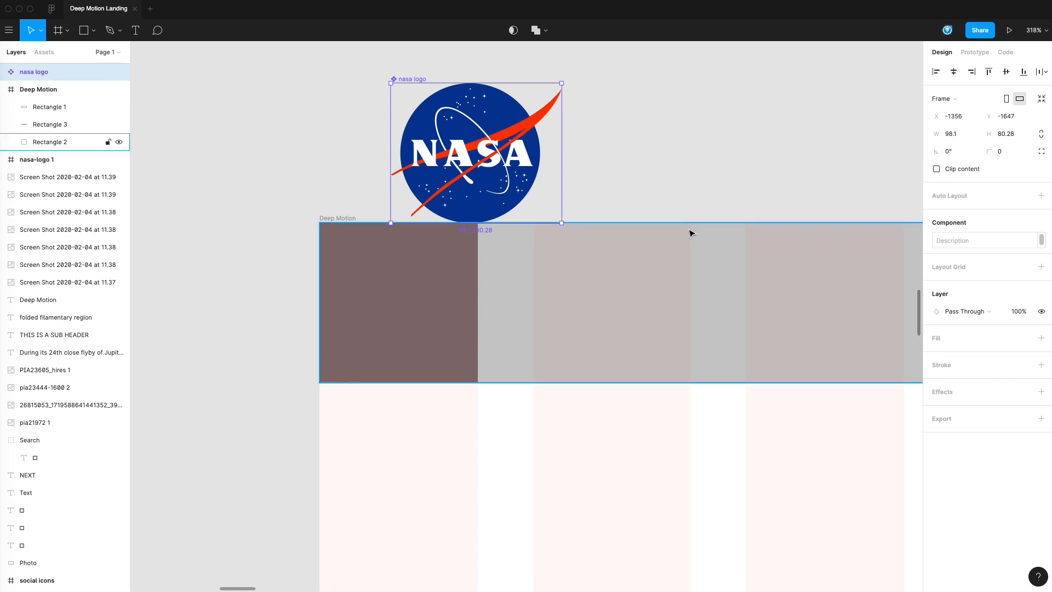
alt+click(731, 215)
alt+click(730, 215)
alt+click(730, 214)
drag(738, 301, 314, 307)
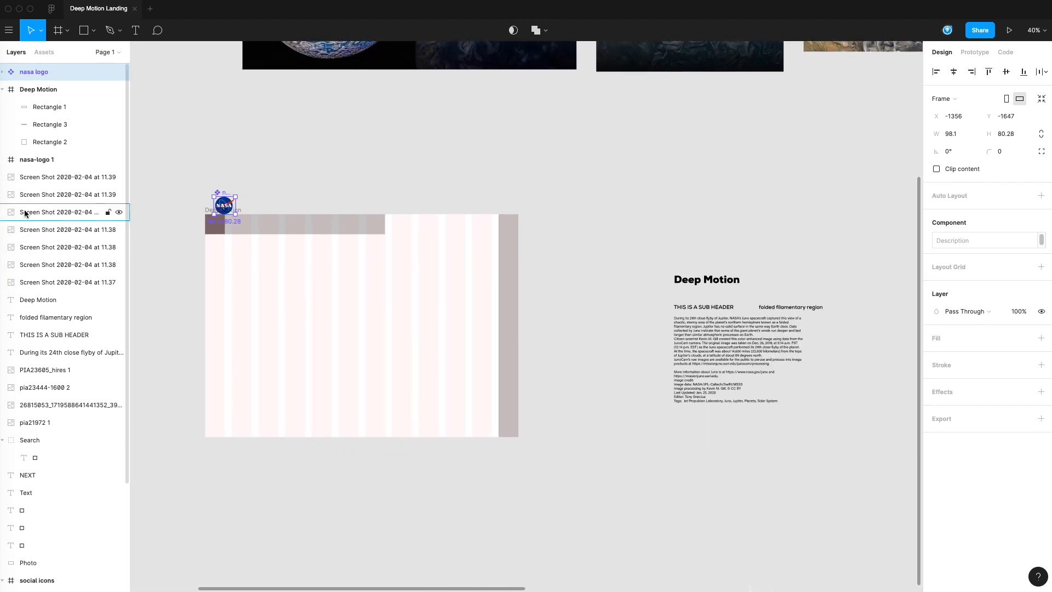
Step: Switch to the Coolors generator in Chrome, lock the #0B3D91 swatch and generate new colour schemes around it
key(super+Tab)
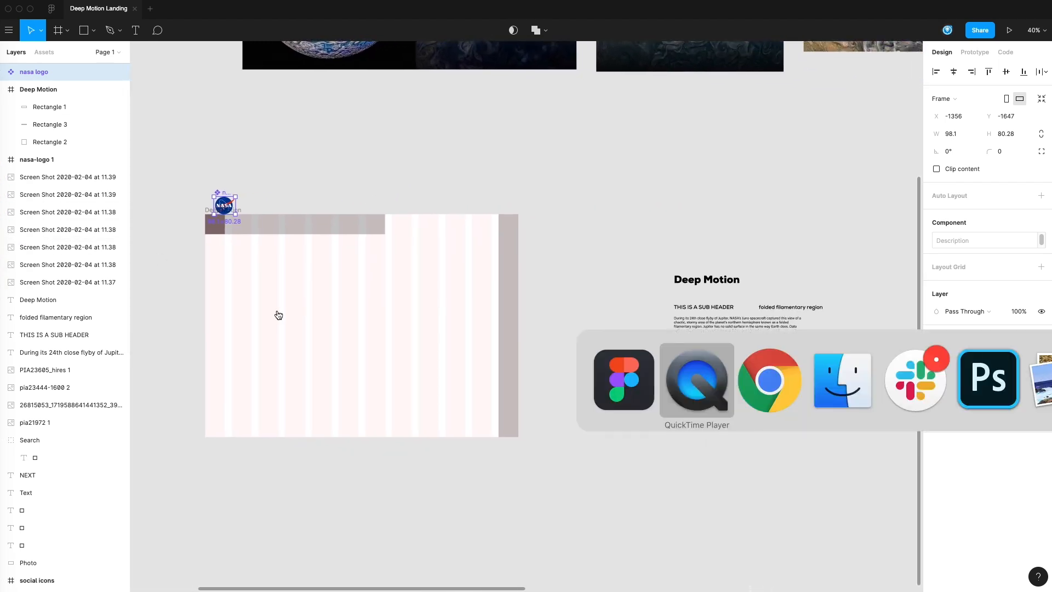
click(759, 379)
click(229, 14)
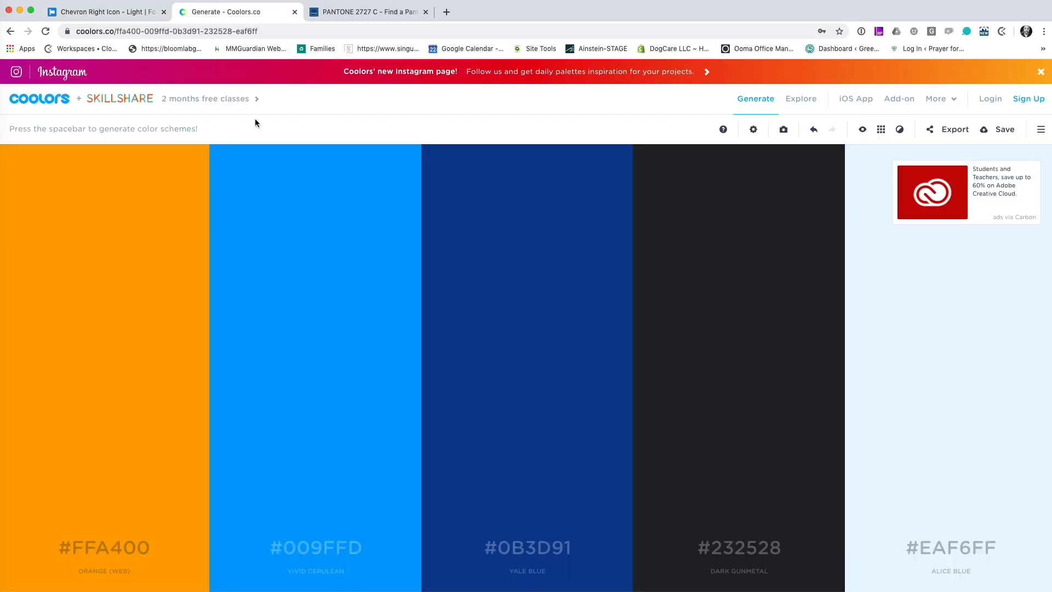
click(521, 550)
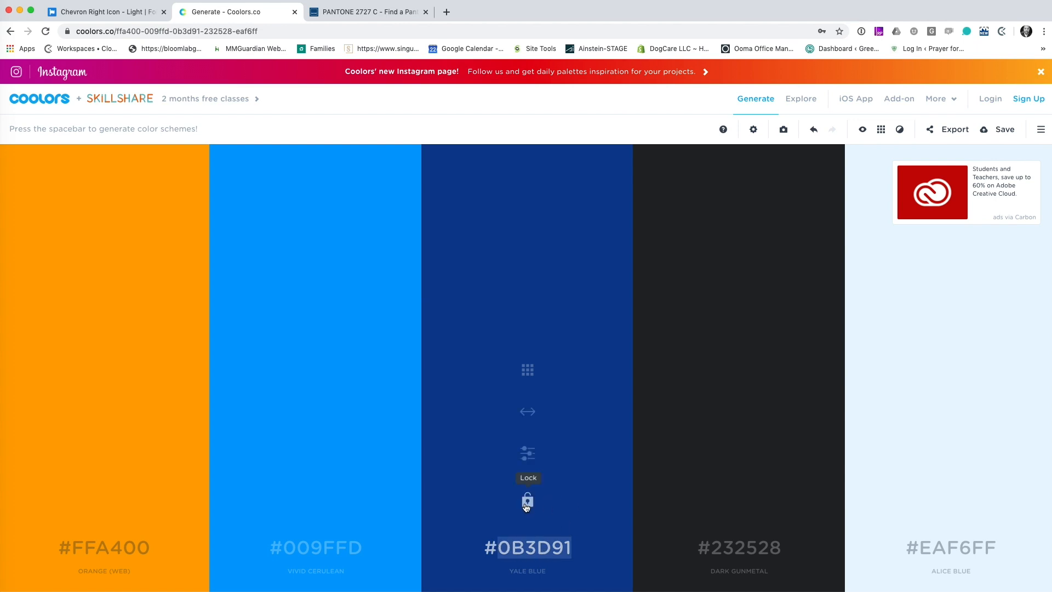
click(528, 502)
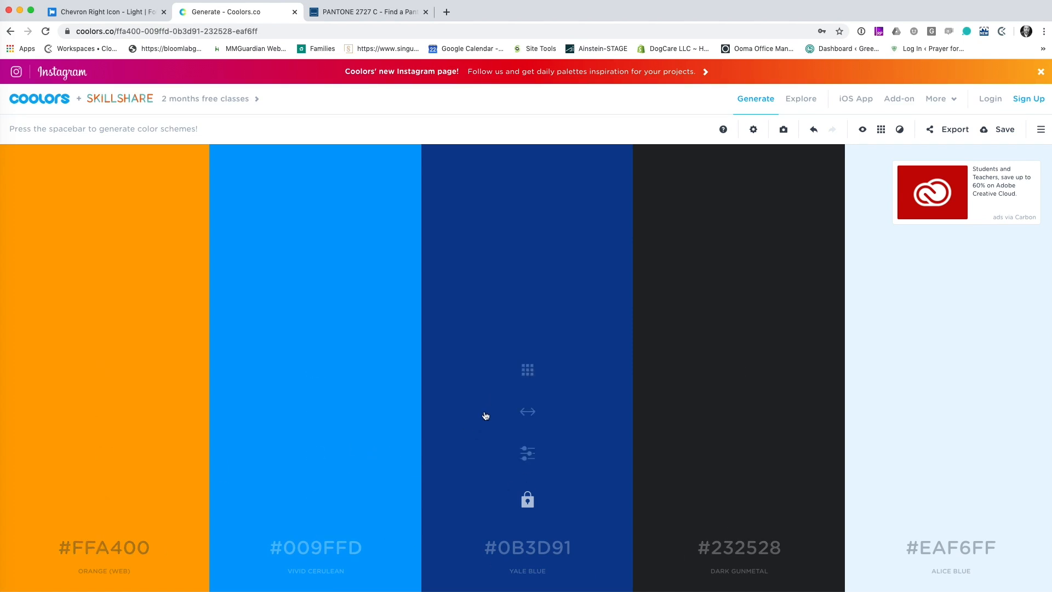
key(space)
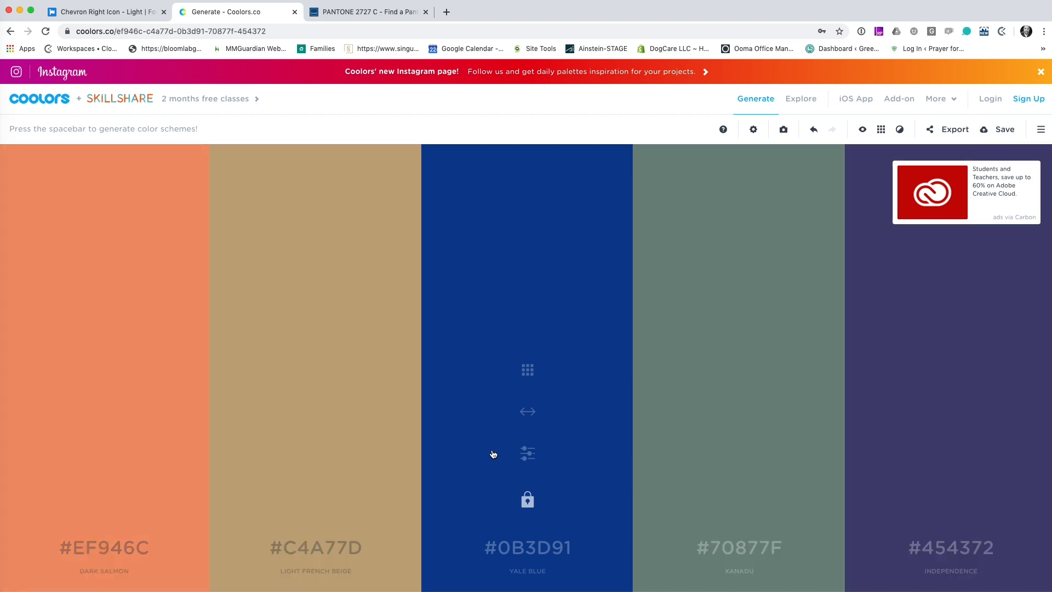
key(space)
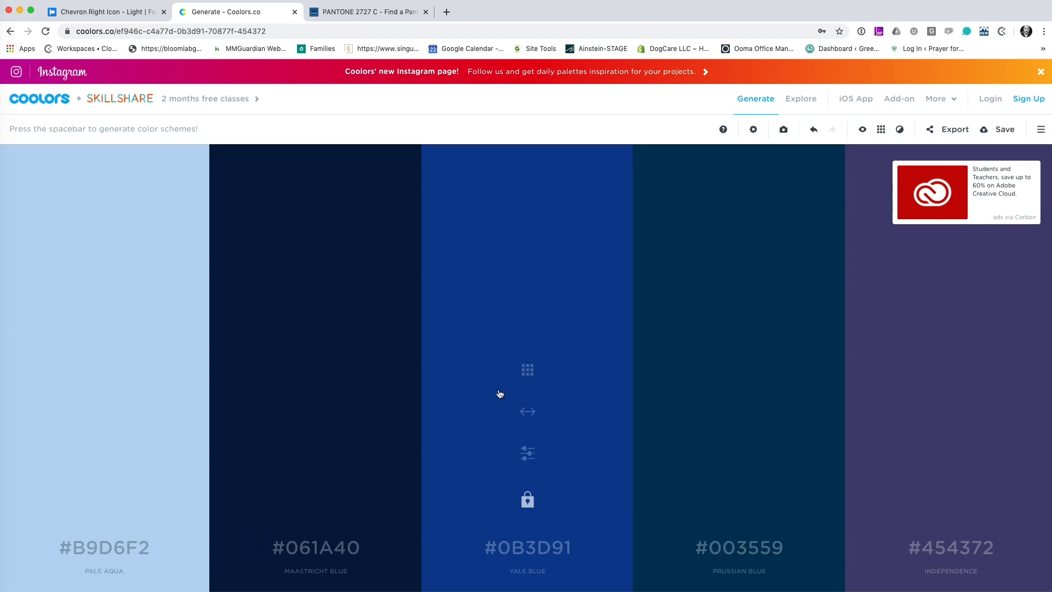
Step: Switch back to Figma and move the seven palette screenshots next to the Deep Motion frame, above the arrow icons
key(super+Tab)
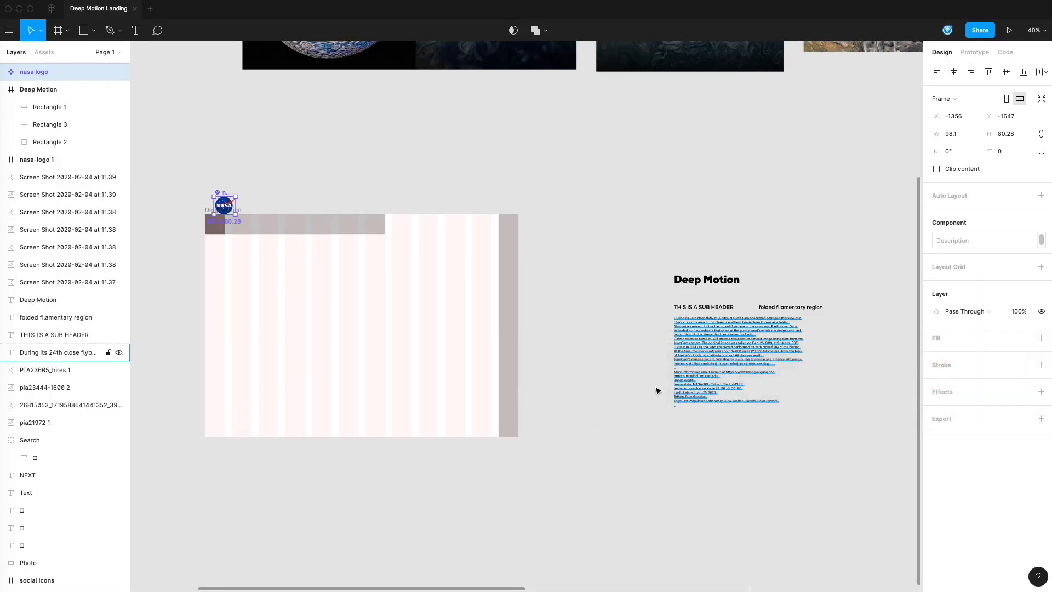
click(658, 391)
drag(711, 344, 317, 316)
alt+click(587, 324)
alt+click(587, 324)
drag(711, 311, 423, 305)
click(389, 313)
super+click(388, 306)
super+click(400, 308)
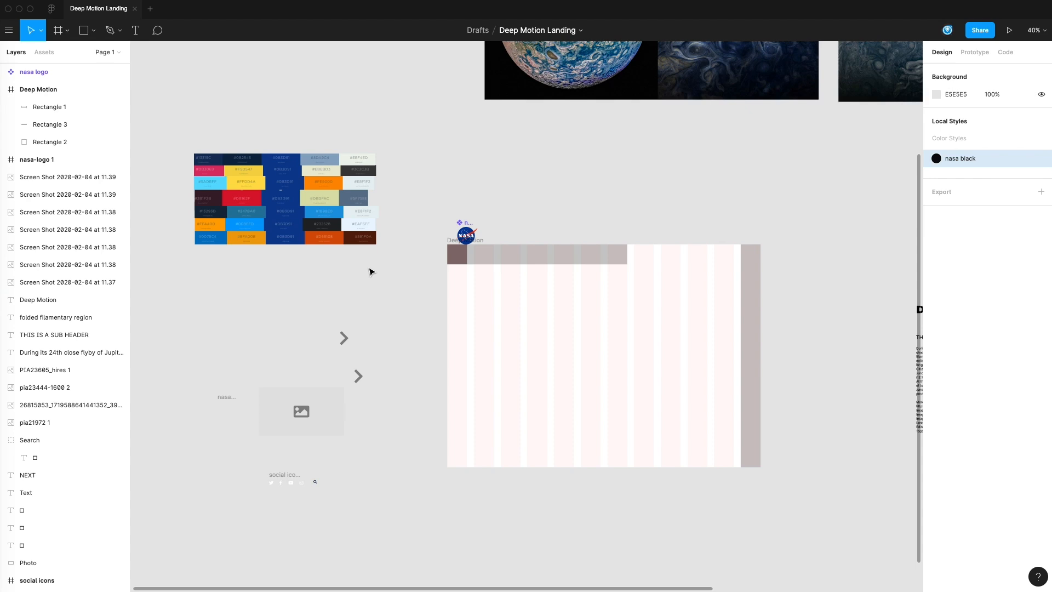
drag(389, 265, 189, 147)
click(400, 184)
Step: Fit the pale blue Jupiter photo to the Deep Motion frame at 1440 × 1024, X 0, Y 0, and send it behind the rectangles
drag(403, 199, 383, 184)
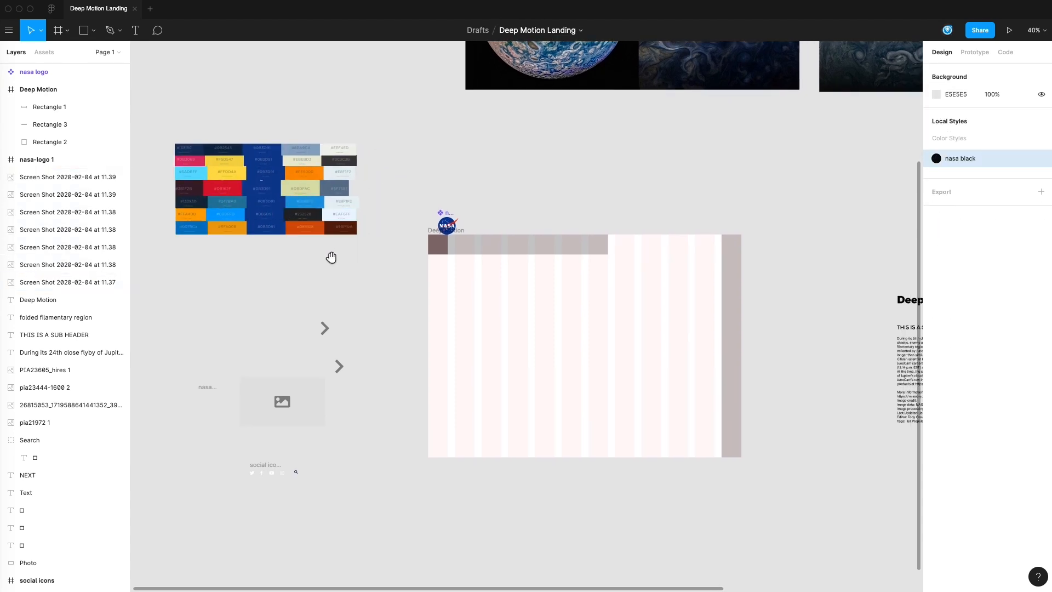
drag(331, 258, 338, 263)
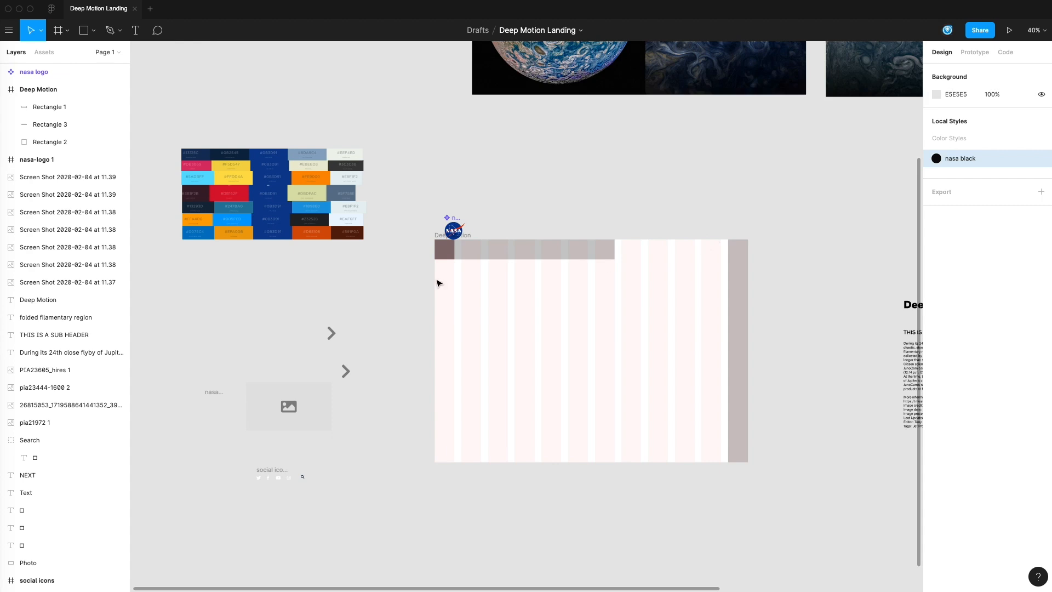
drag(776, 276, 742, 330)
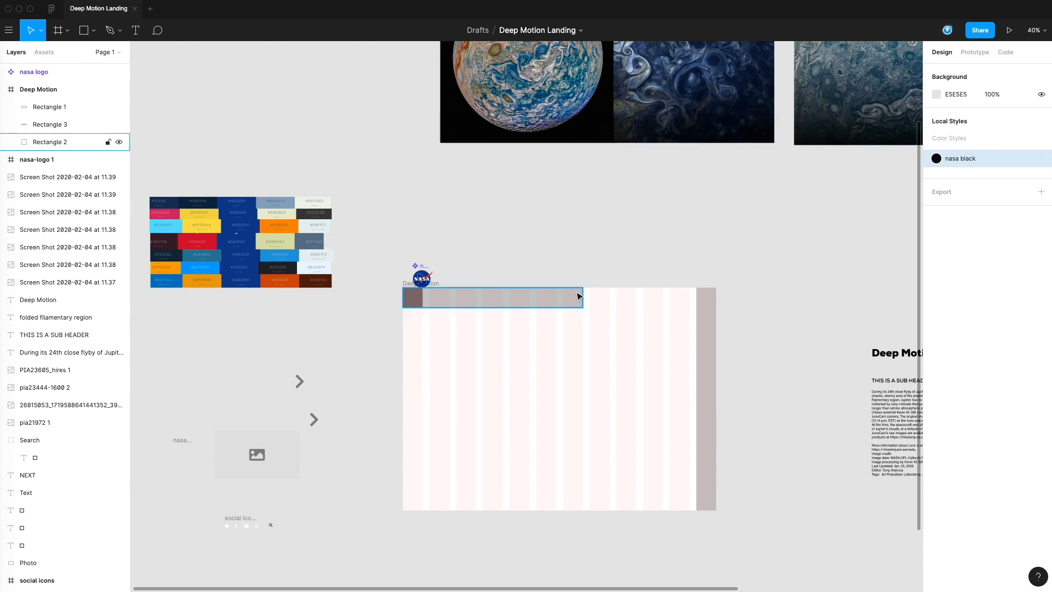
scroll(764, 218, right, 5)
click(814, 99)
drag(814, 99, 419, 432)
scroll(526, 442, down, 5)
scroll(527, 443, left, 4)
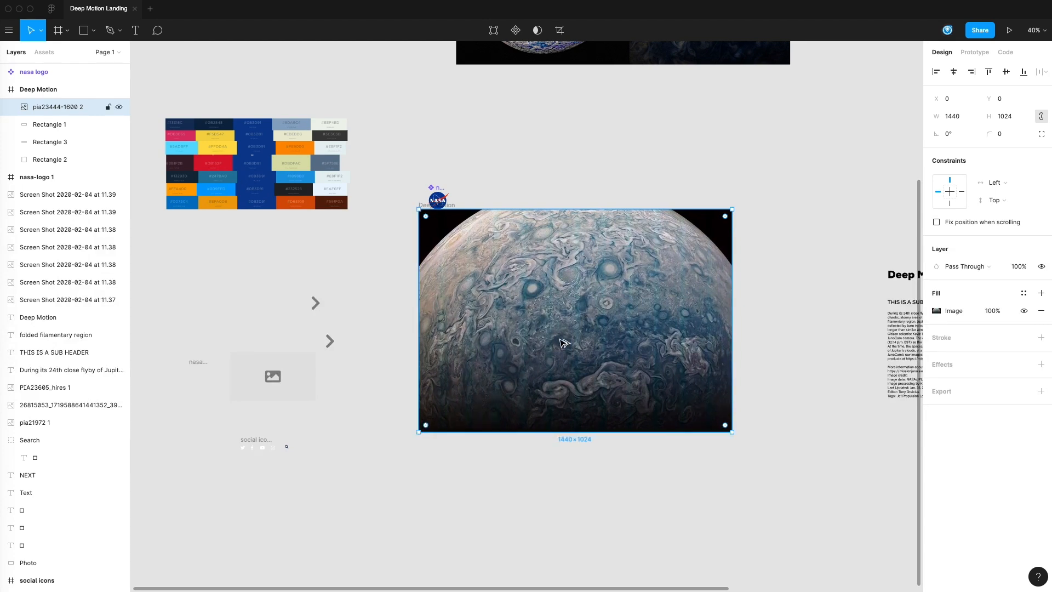
key(bracketleft)
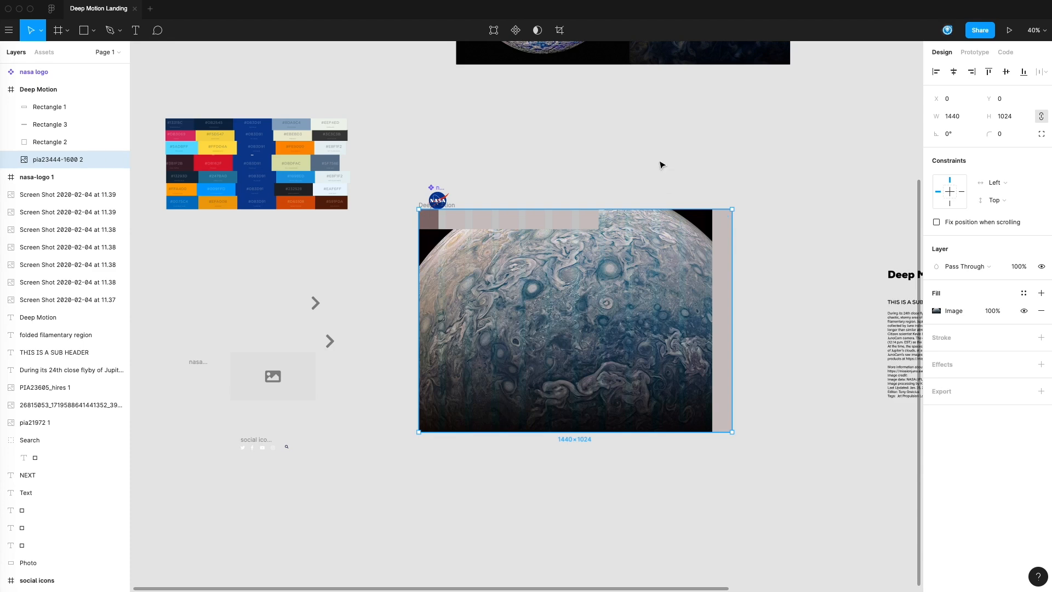
click(646, 183)
Step: Try switching the Jupiter background's image mode to Crop and shifting the picture sideways, and undo these changes
scroll(645, 159, down, 2)
click(660, 291)
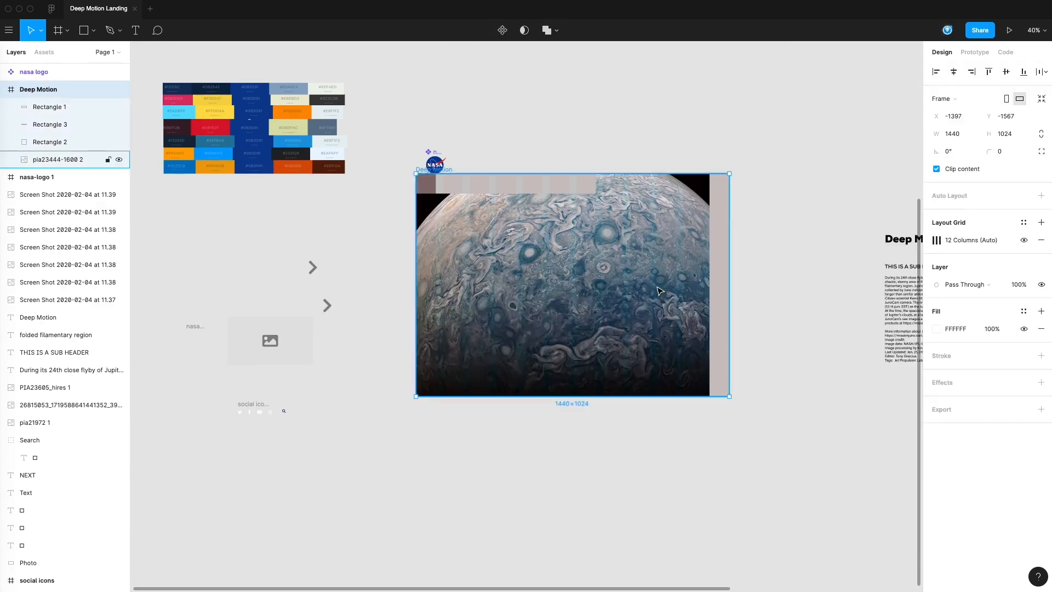
double_click(651, 287)
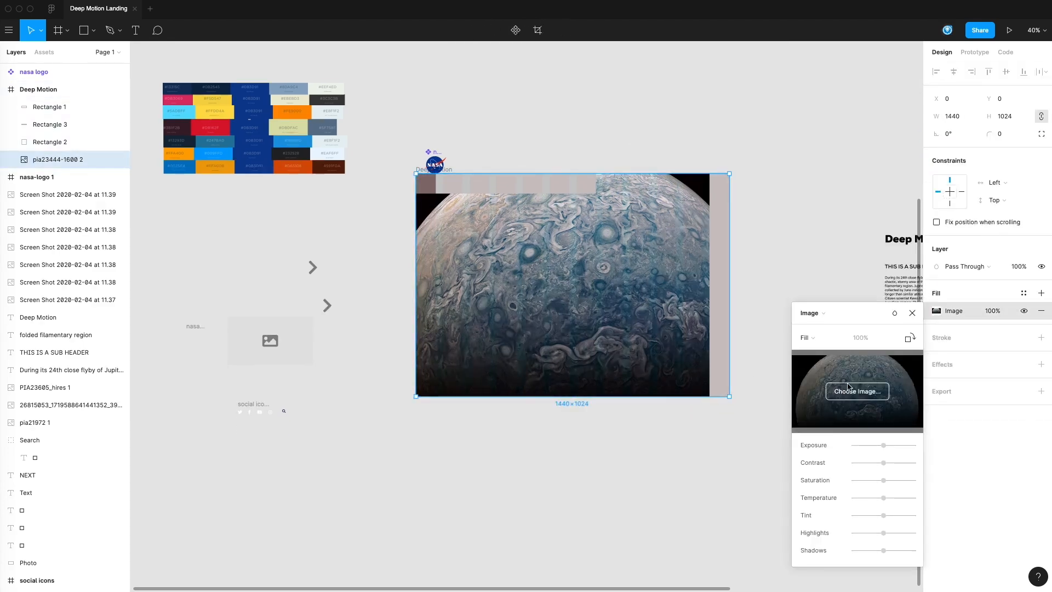
click(807, 337)
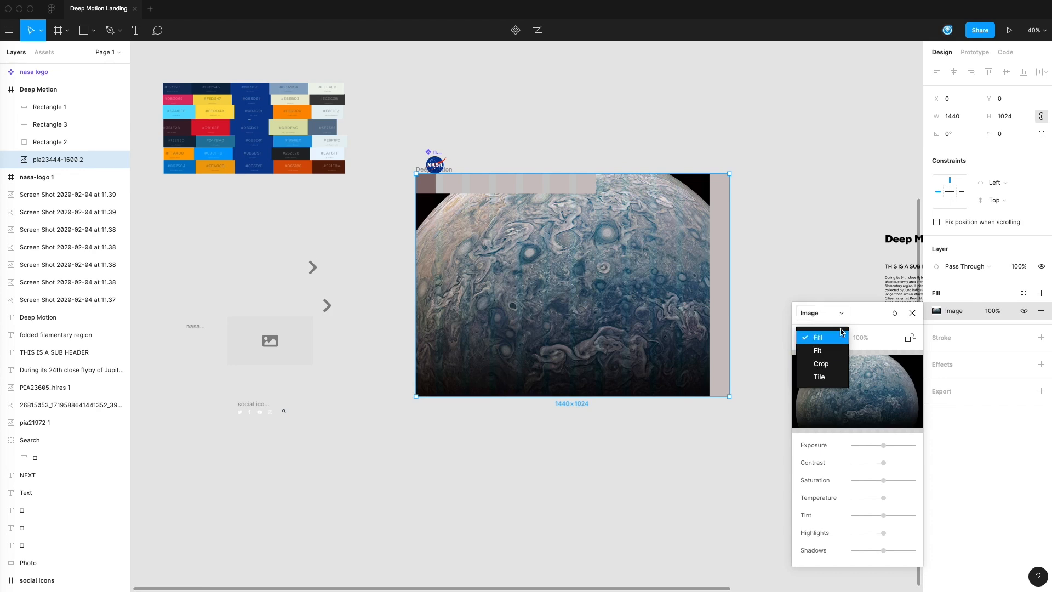
click(822, 365)
drag(583, 281, 597, 286)
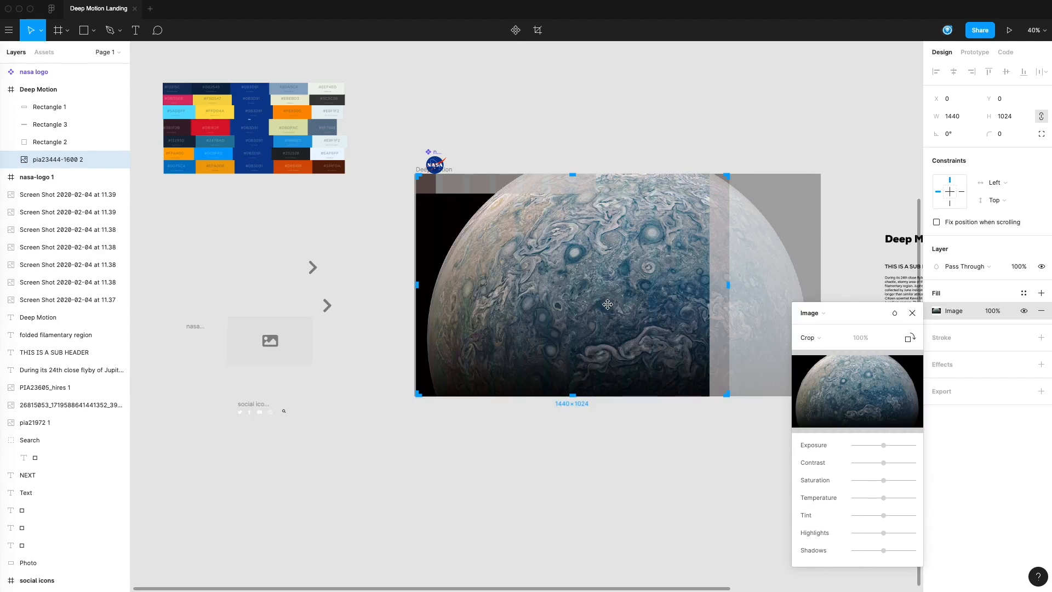
key(super+z)
key(super+z)
key(super+z)
key(super+z)
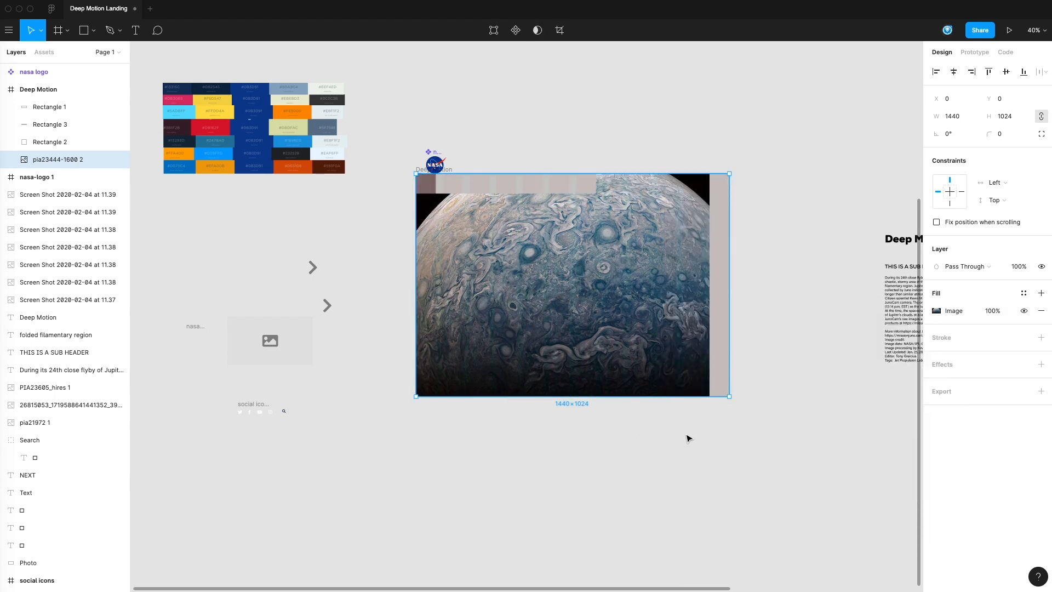
click(683, 440)
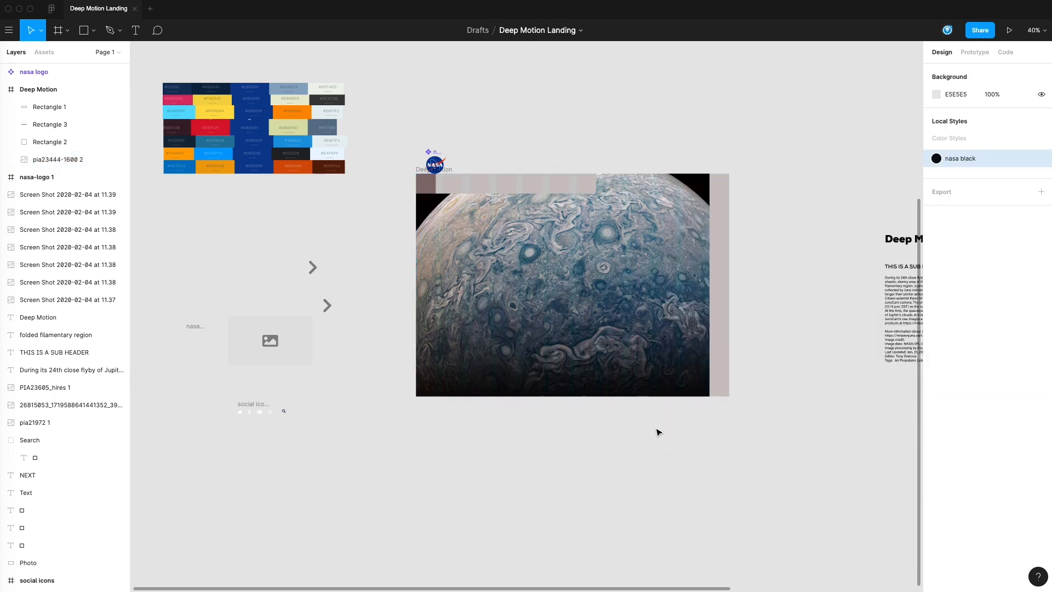
Step: Move the NASA logo back into the Deep Motion frame, overlapping the lower edge of the header's logo block
click(460, 314)
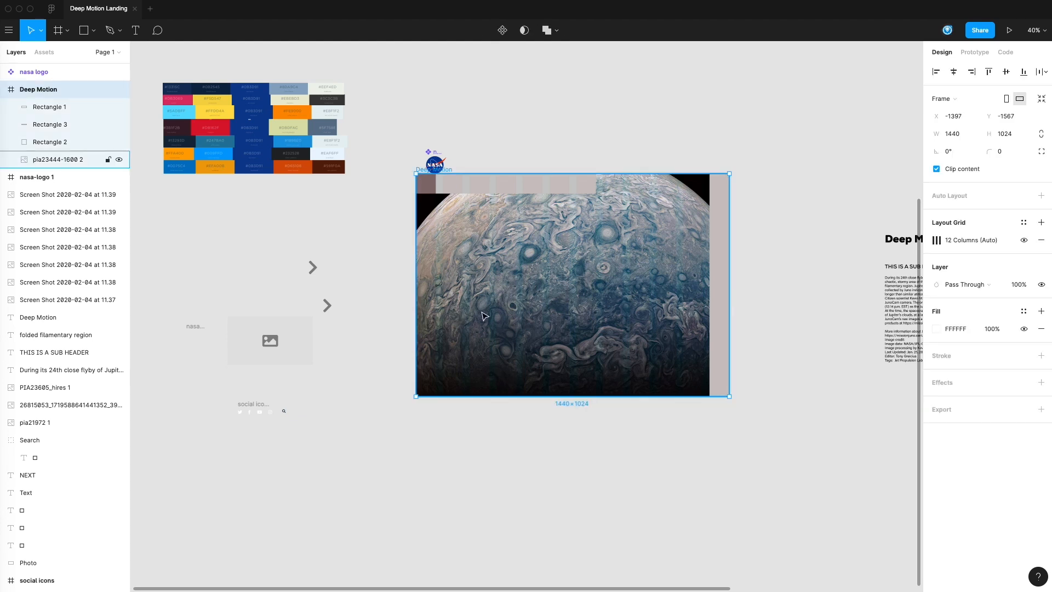
click(553, 447)
scroll(615, 364, up, 1)
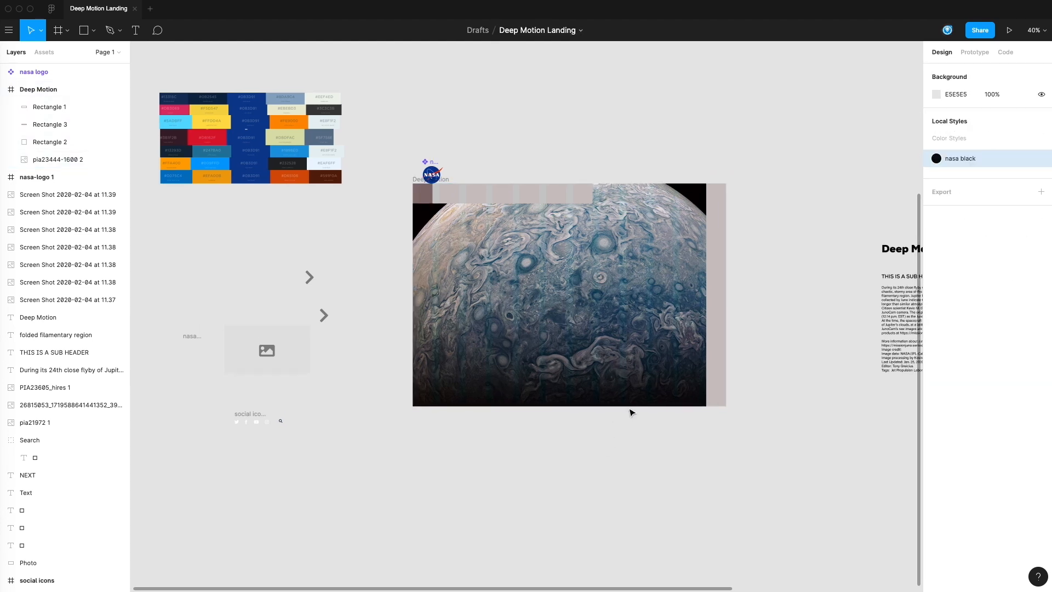
scroll(460, 308, left, 3)
scroll(461, 308, down, 2)
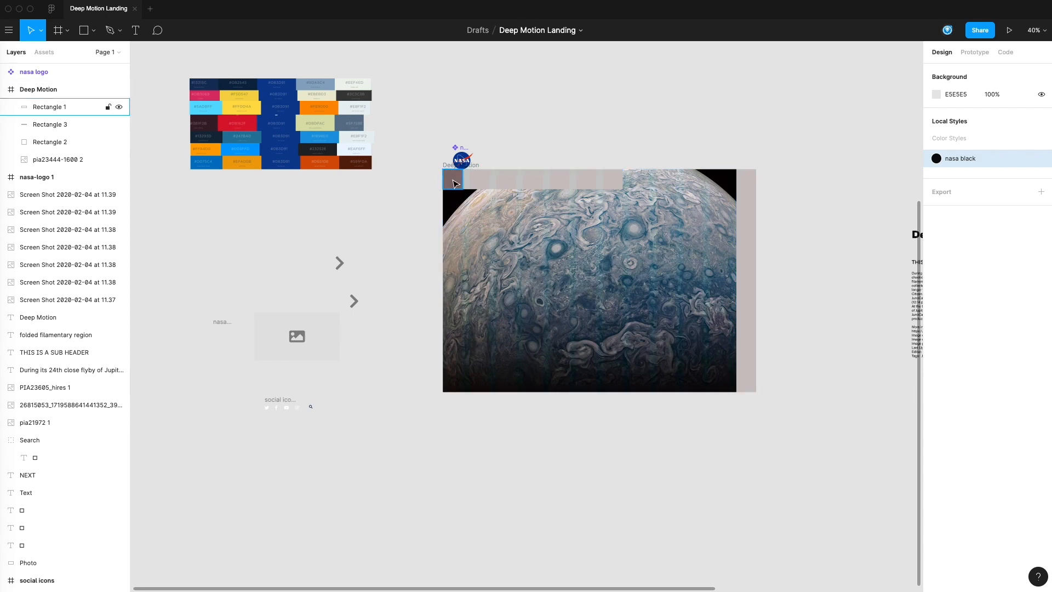
drag(464, 159, 459, 187)
click(402, 205)
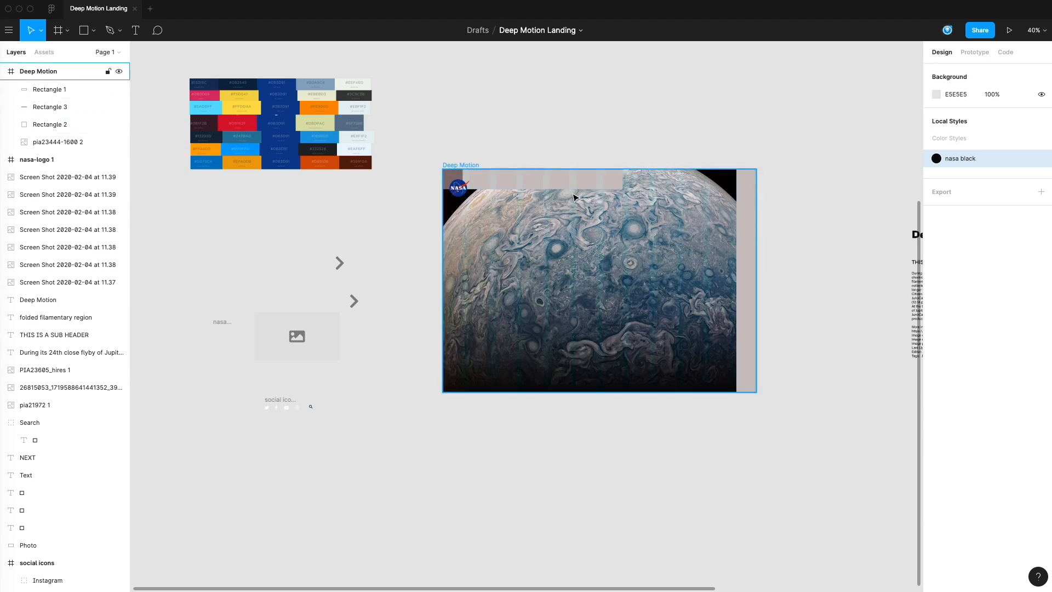
Step: Duplicate the header bar onto the frame's bottom edge and align the copy at X 93, Y 932
alt+drag(552, 188, 570, 383)
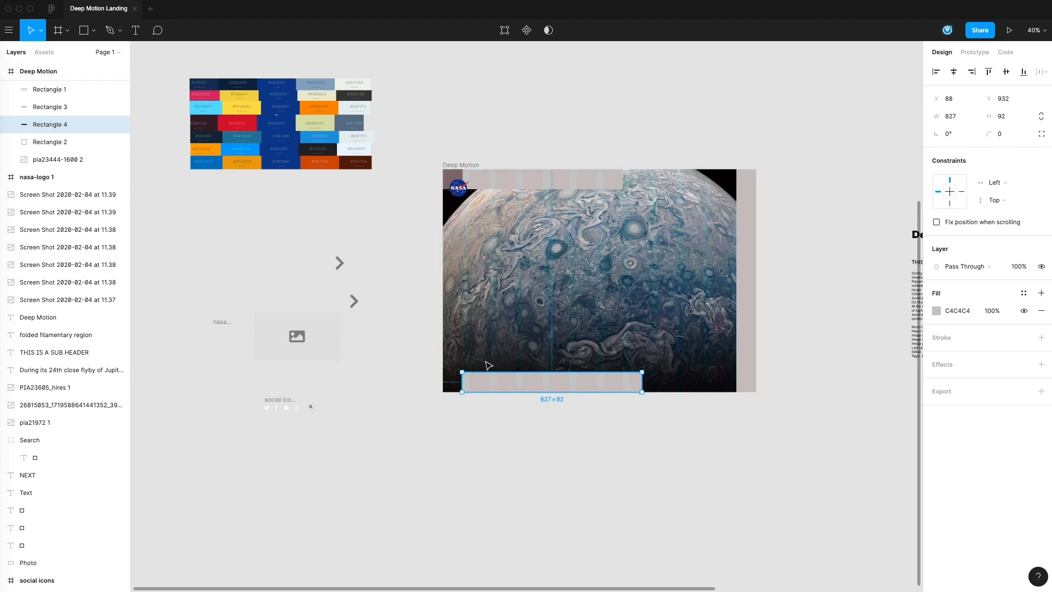
scroll(483, 340, up, 5)
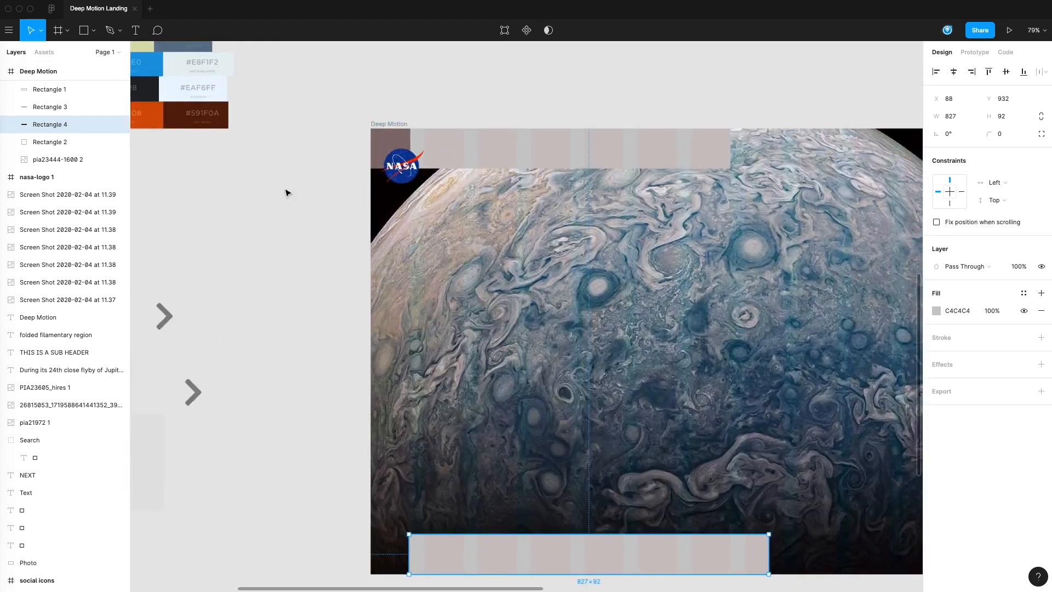
mouse_move(476, 551)
mouse_down()
mouse_move(498, 164)
mouse_move(476, 138)
mouse_move(464, 147)
mouse_move(465, 219)
mouse_move(480, 553)
mouse_up()
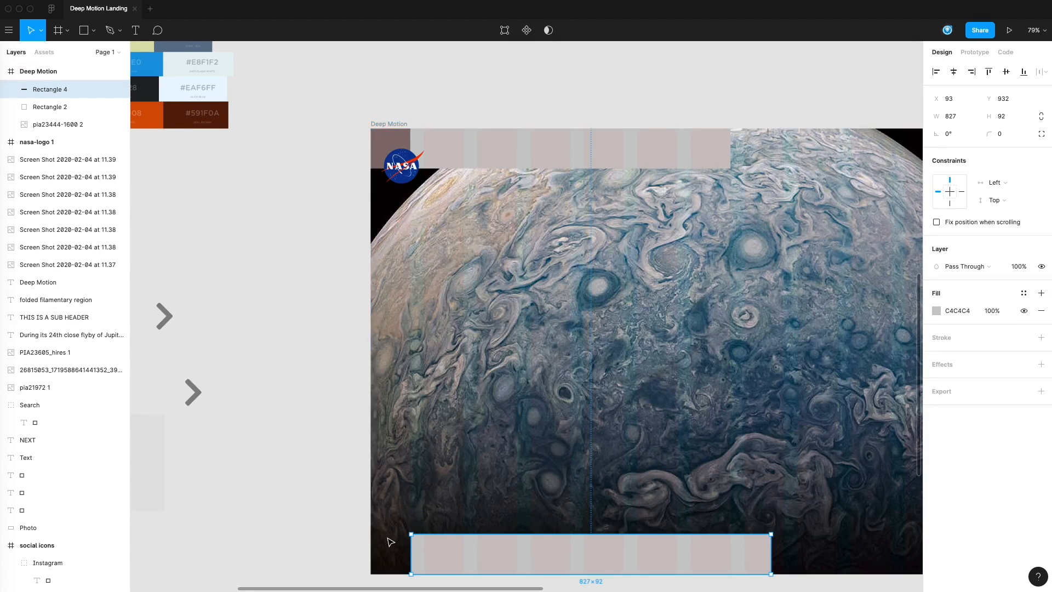
click(348, 519)
scroll(570, 427, down, 3)
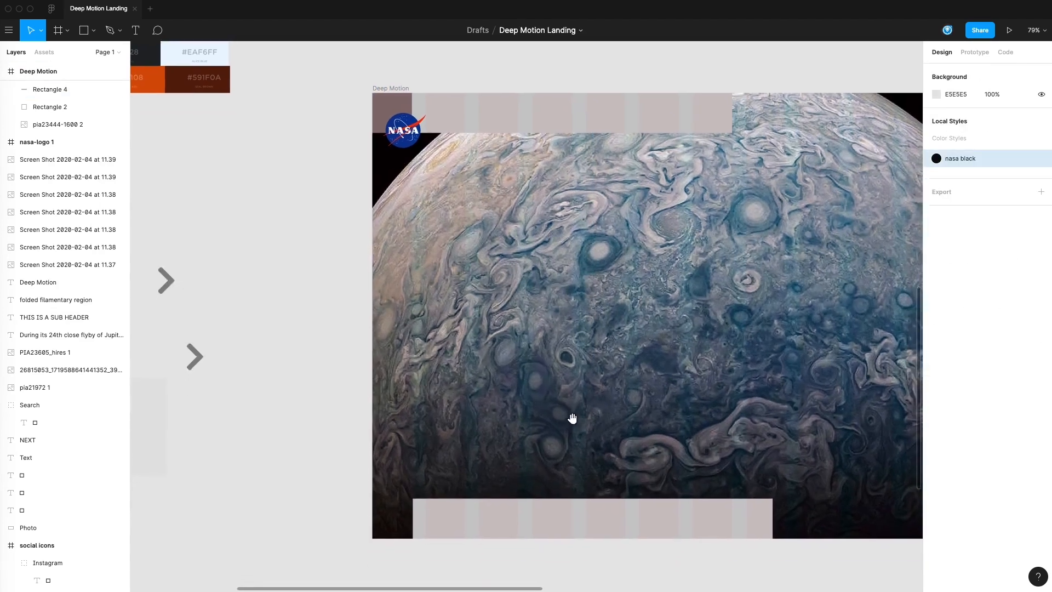
drag(572, 418, 567, 416)
drag(569, 453, 459, 444)
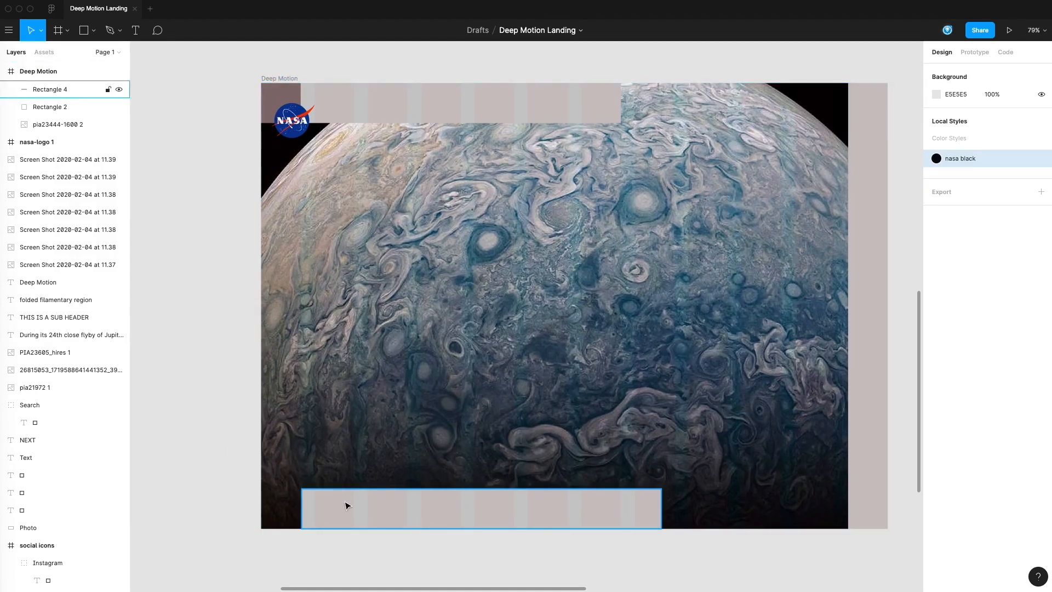
Step: Narrow the bottom bar to 243 × 92 and add a taller copy beside it, 243 × 127 at X 338, Y 897
click(643, 510)
drag(662, 502, 397, 510)
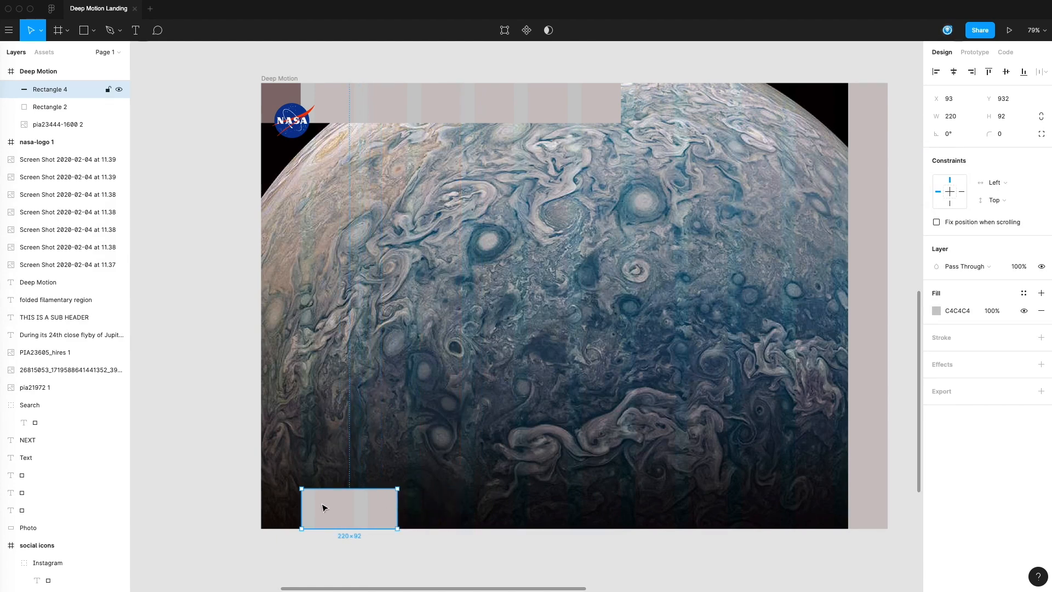
drag(396, 505, 407, 505)
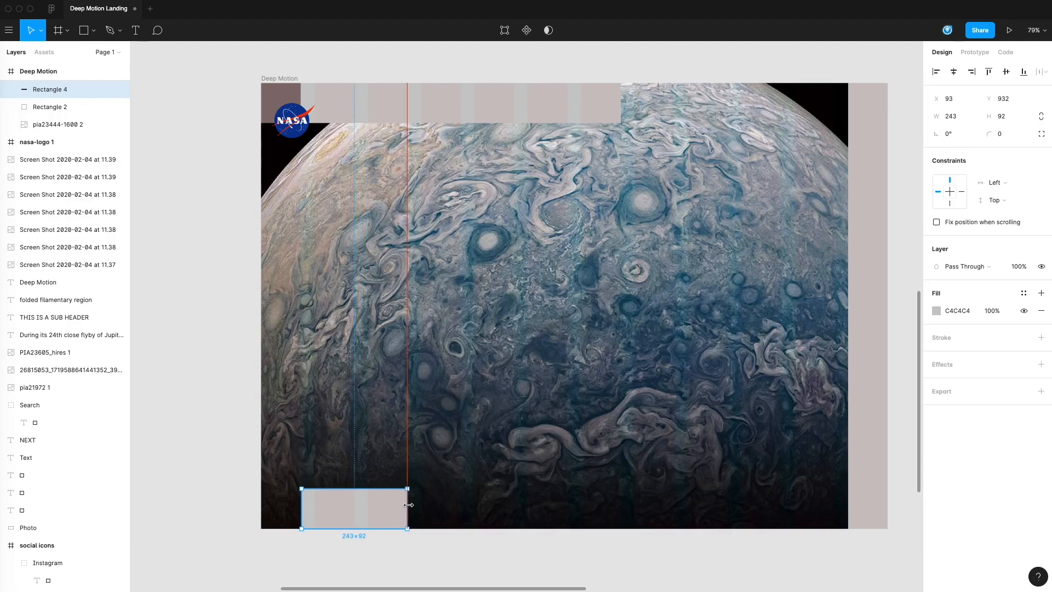
alt+drag(345, 515, 459, 470)
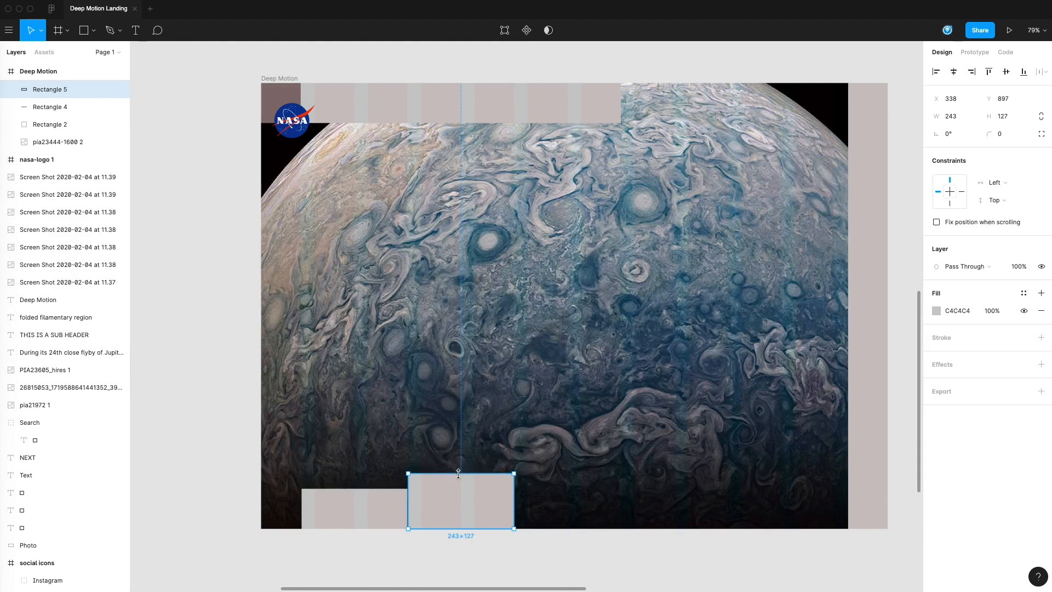
Step: Widen the taller bottom block to 366 × 128 and add an 89 × 128 copy against its right edge, filled dark red 883030
drag(516, 509, 570, 509)
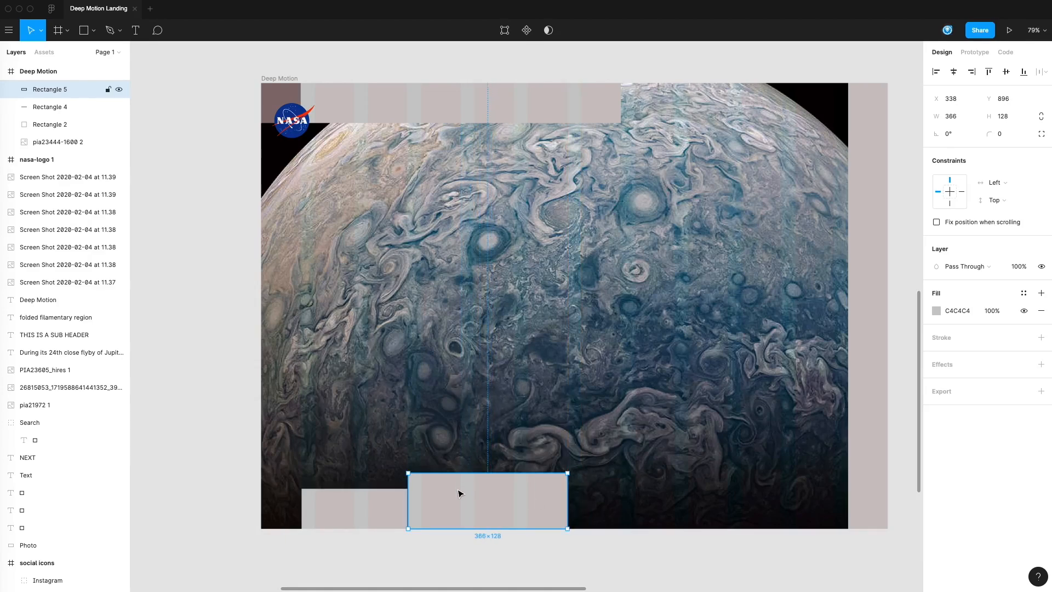
drag(537, 507, 607, 500)
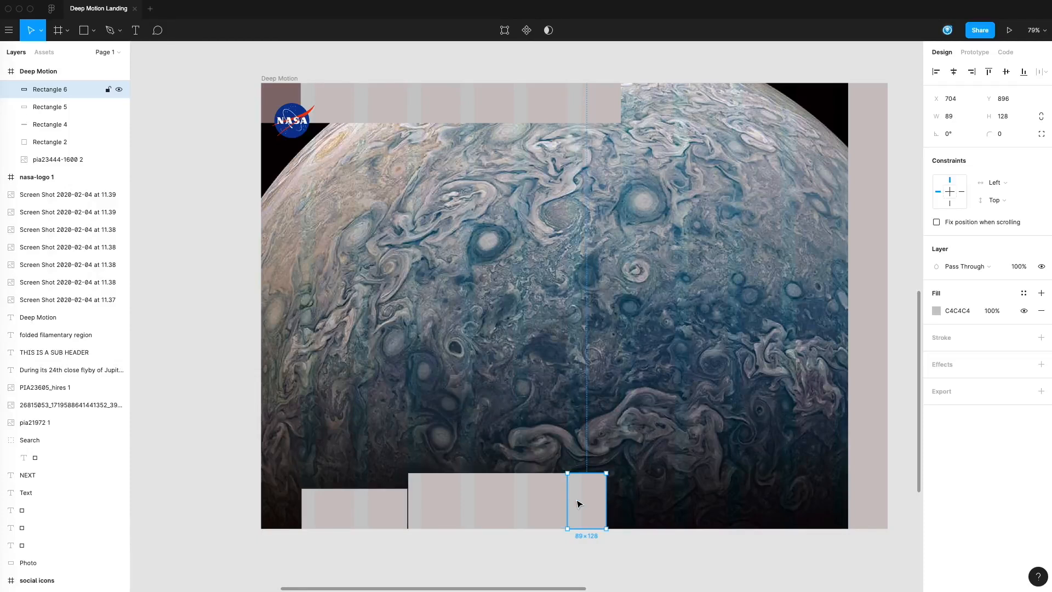
click(938, 311)
click(879, 387)
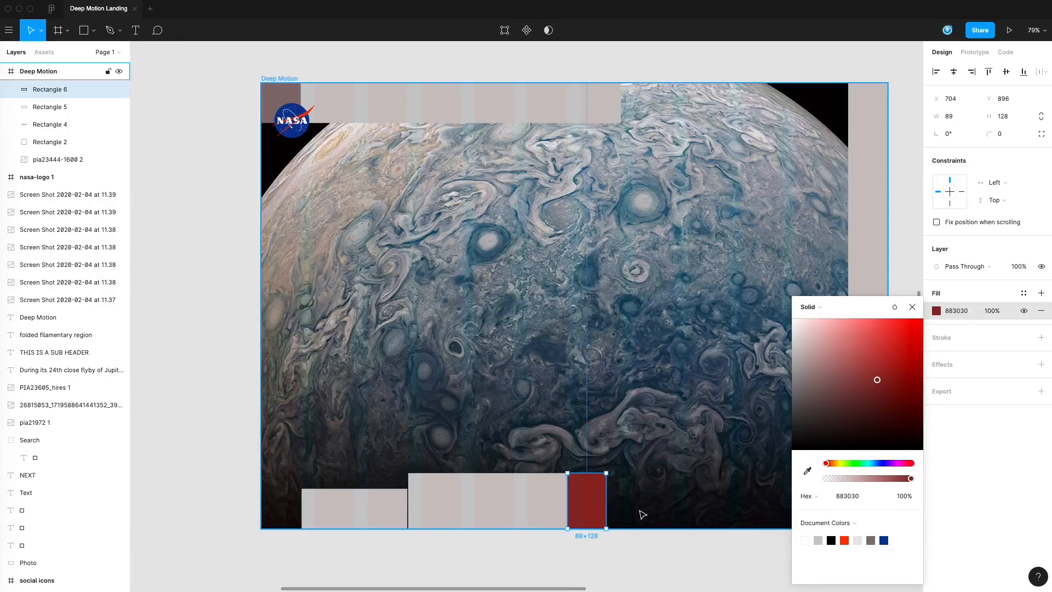
click(623, 567)
scroll(652, 556, left, 3)
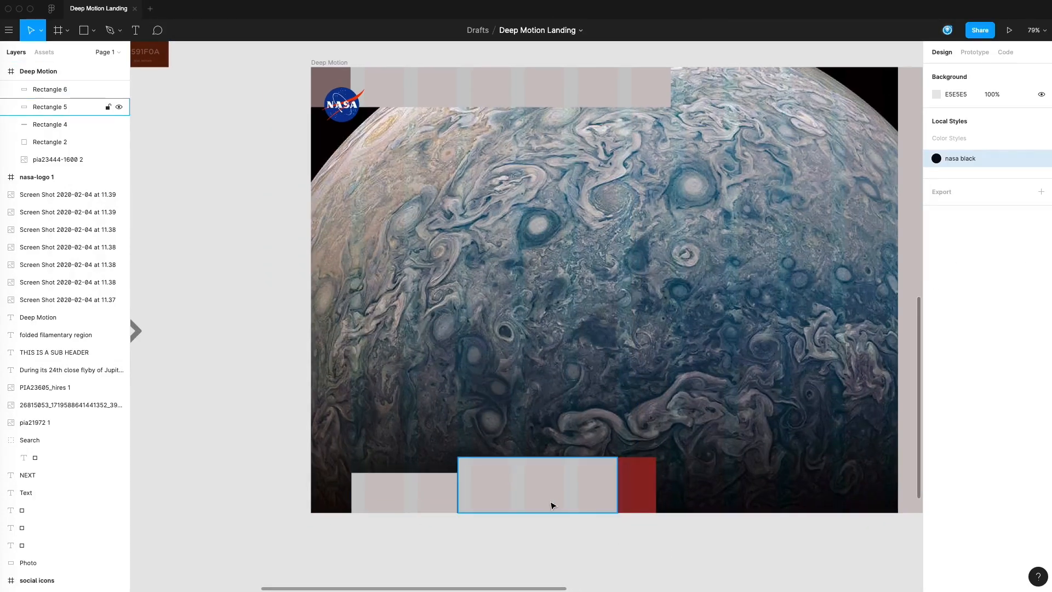
scroll(563, 524, right, 2)
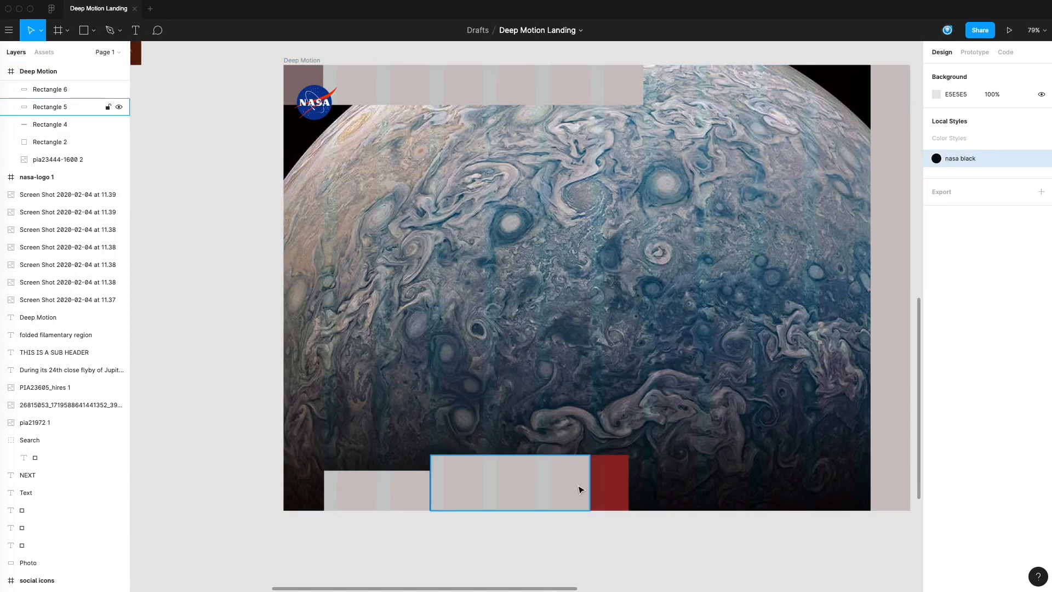
scroll(729, 523, right, 2)
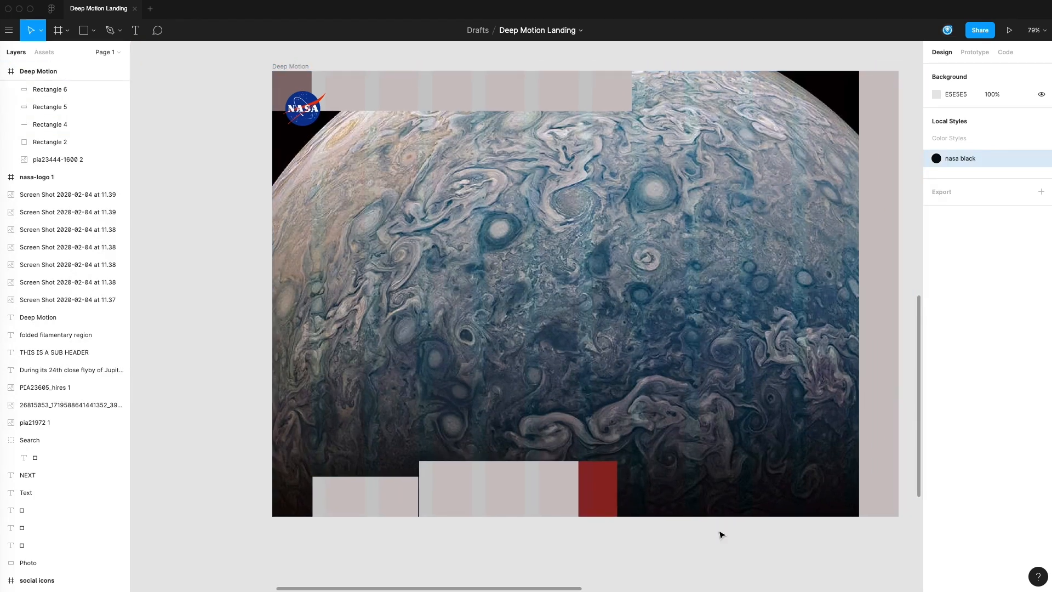
Step: Copy the shorter bottom block to the lower right, narrow it to 92 × 92, and align it against the side bar at X 1257, Y 932
click(400, 505)
drag(362, 497, 805, 497)
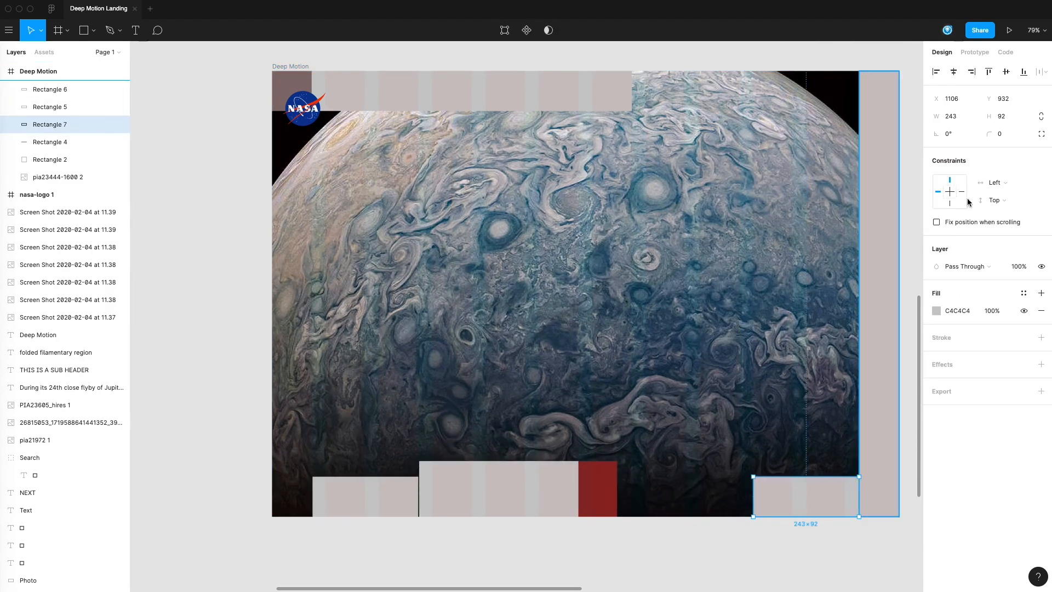
click(963, 118)
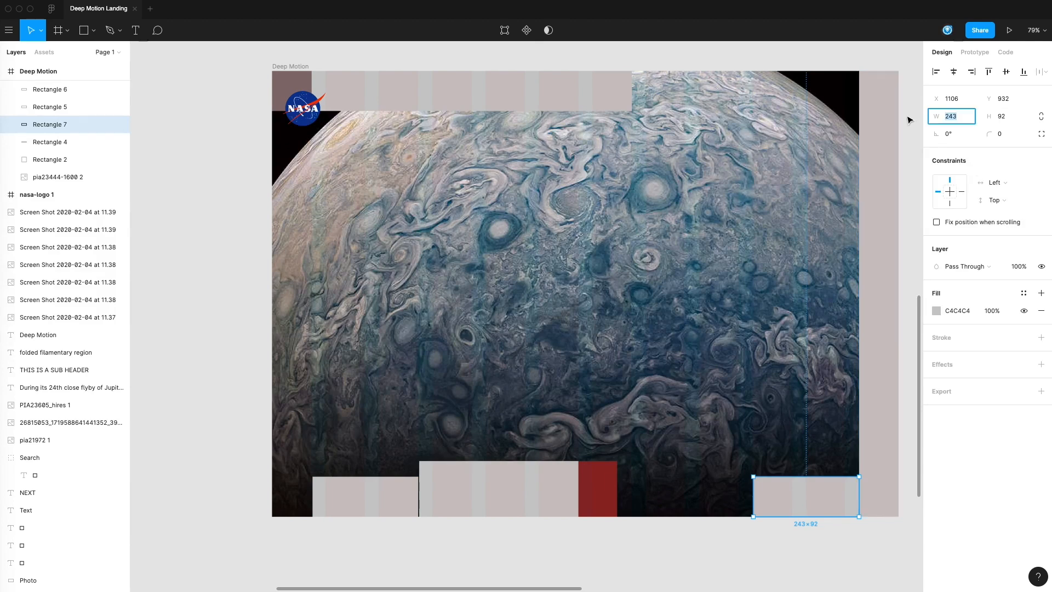
text(92)
key(Return)
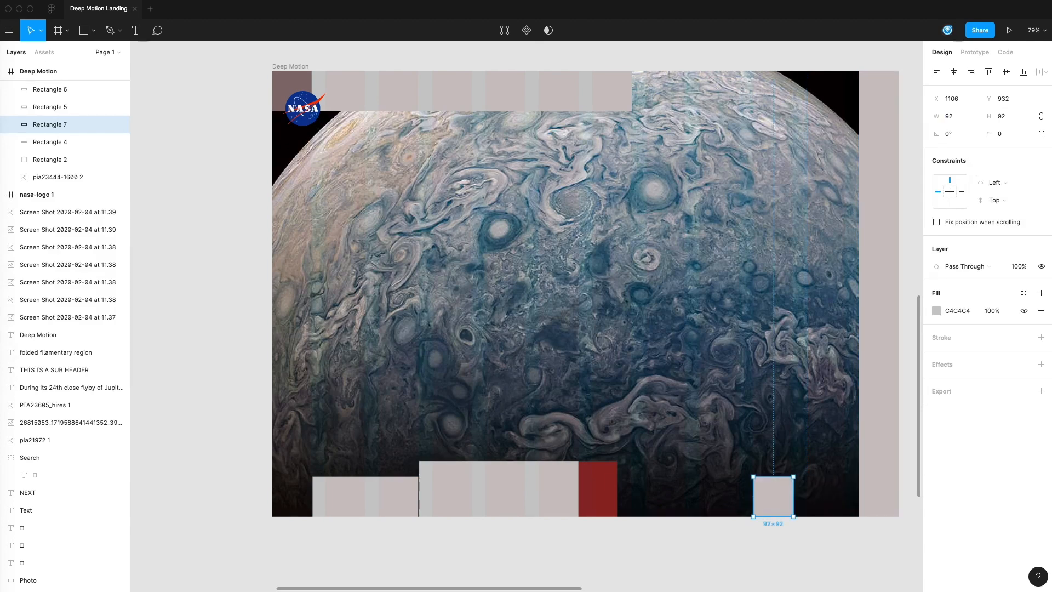
drag(774, 494, 839, 495)
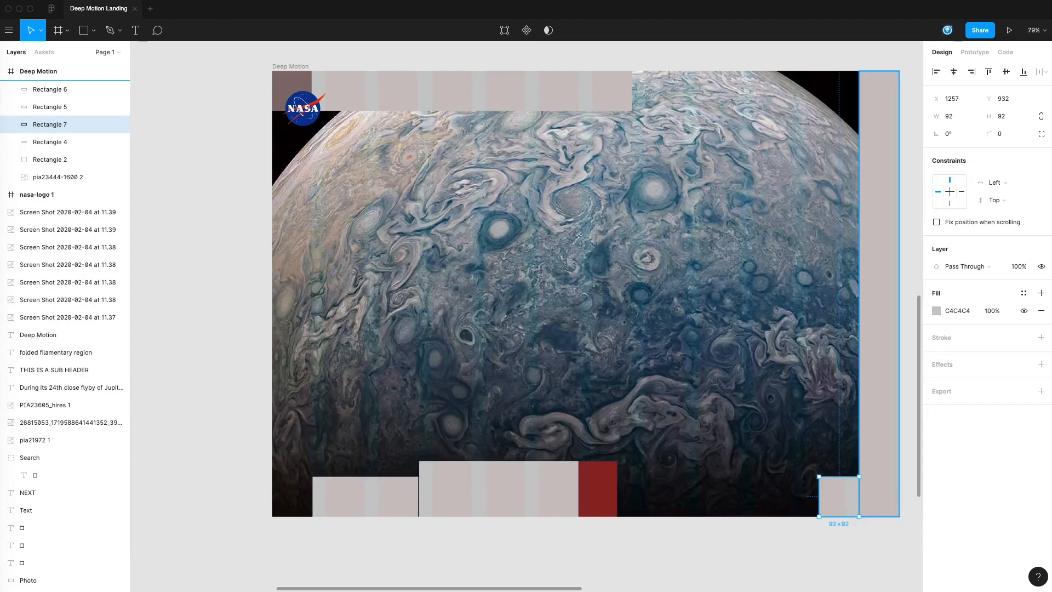
click(851, 568)
drag(831, 554, 791, 551)
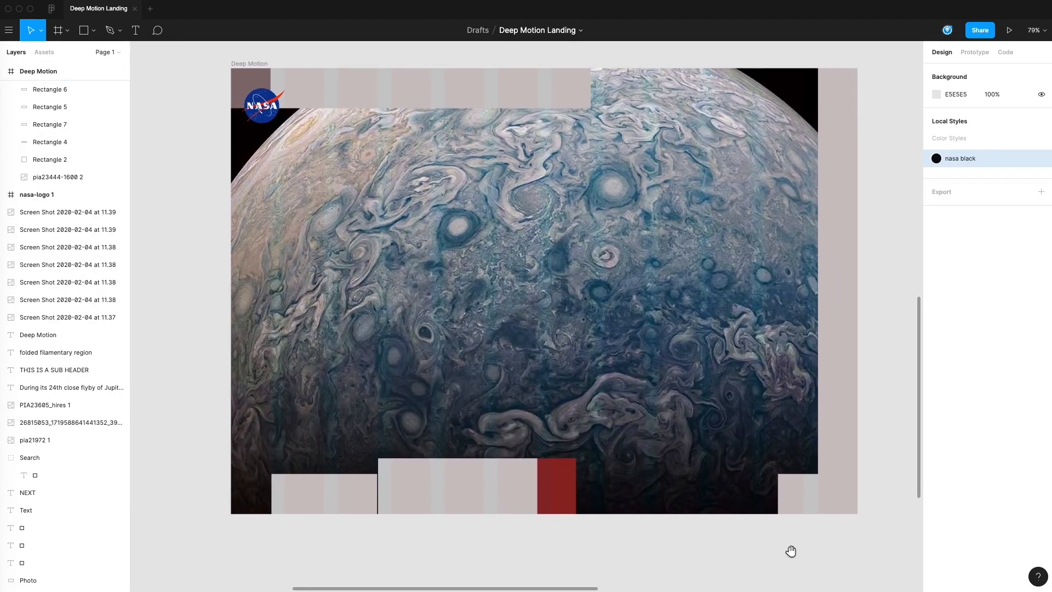
Step: Fill the 92 × 92 bottom square beside the side bar with red
click(804, 501)
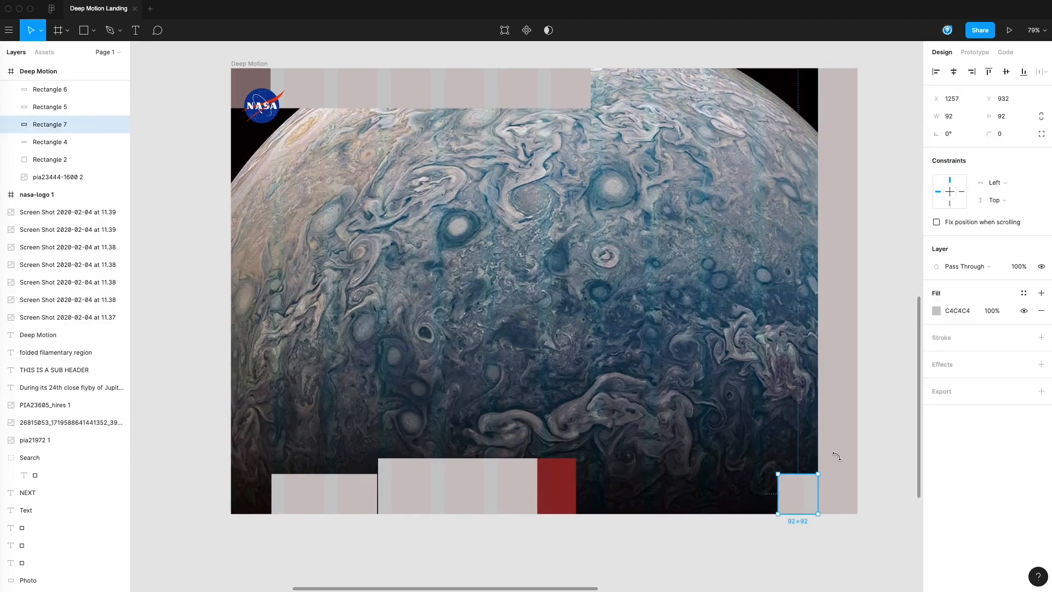
click(937, 311)
click(872, 541)
click(718, 553)
Step: Examine the stack of color palette screenshots outside the Deep Motion frame
drag(637, 532, 678, 534)
key(minus)
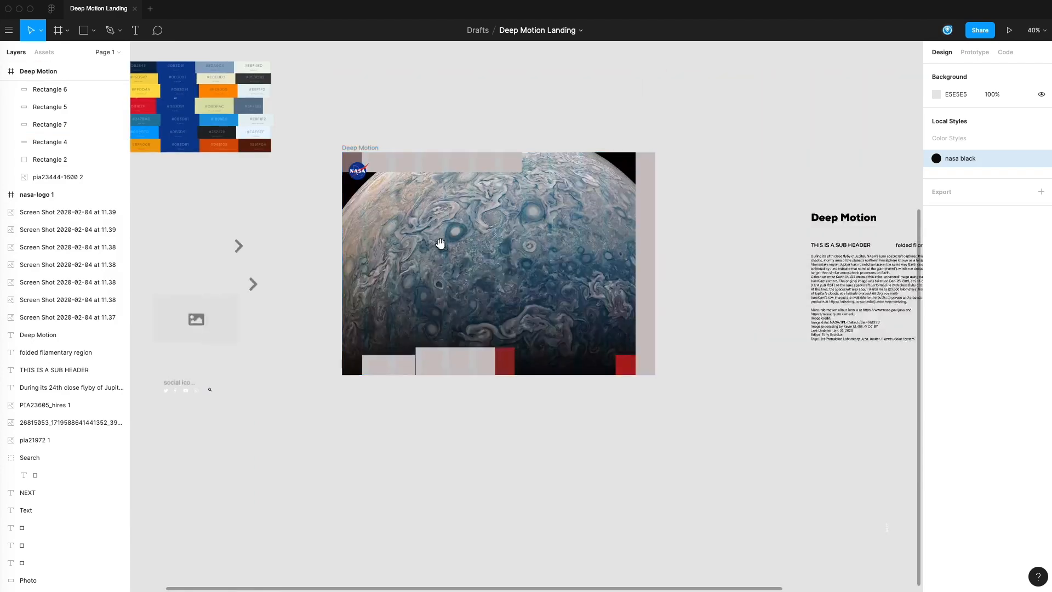
drag(442, 245, 518, 284)
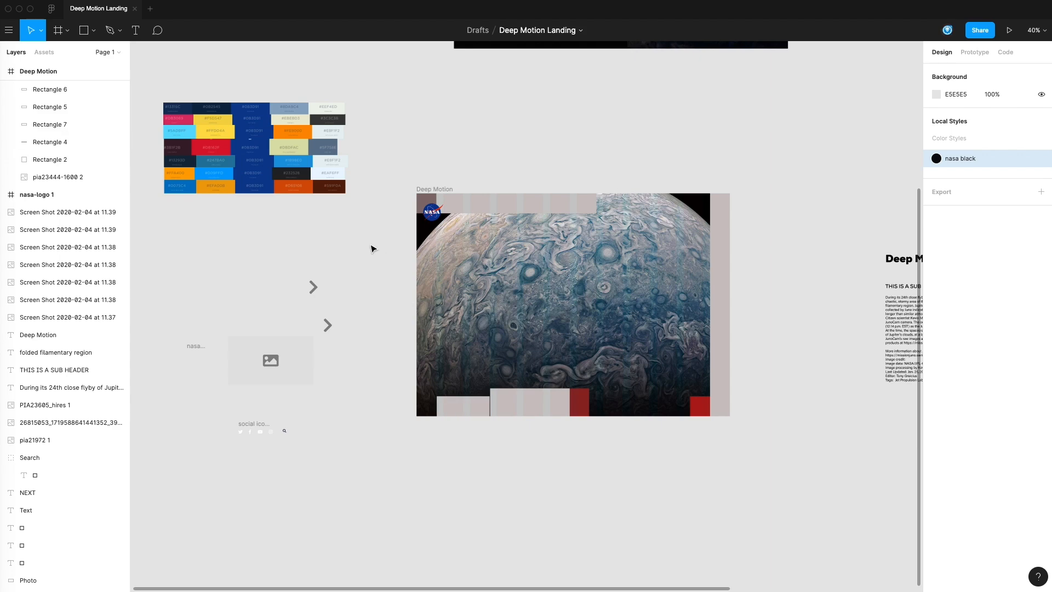
click(314, 229)
drag(360, 212, 299, 110)
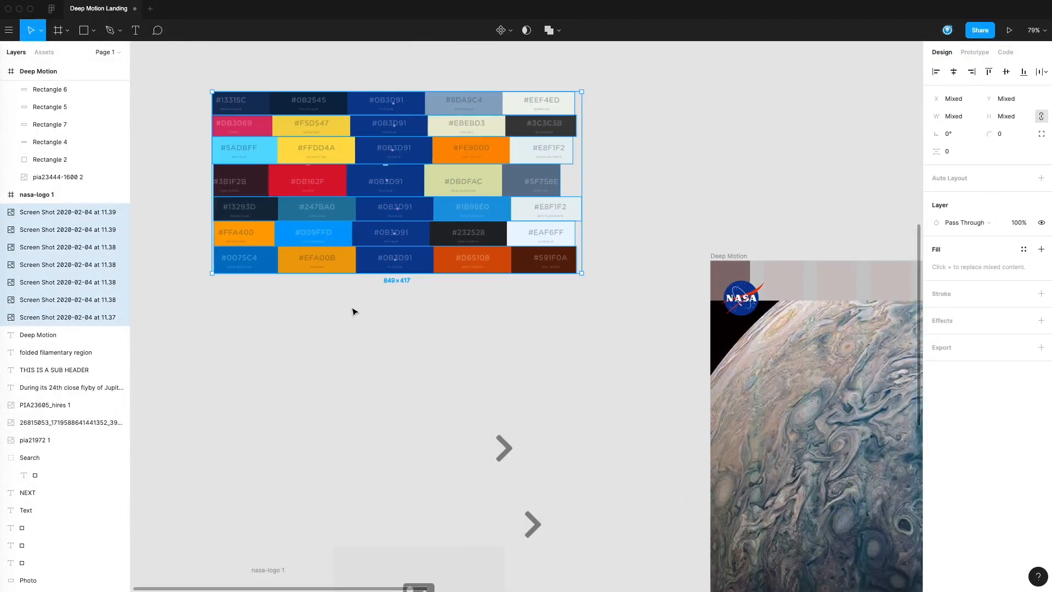
click(363, 329)
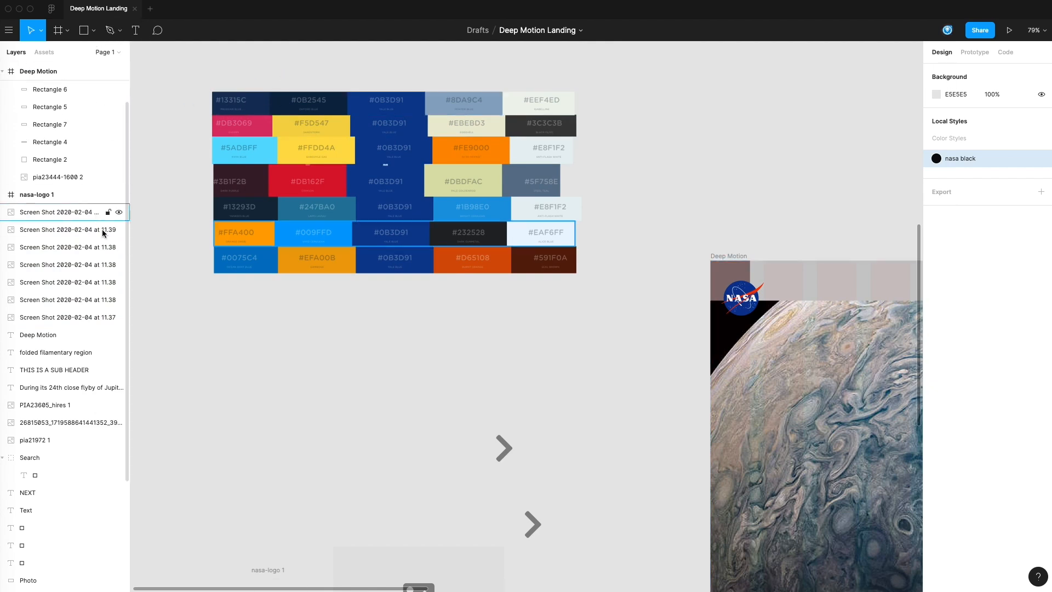
click(247, 103)
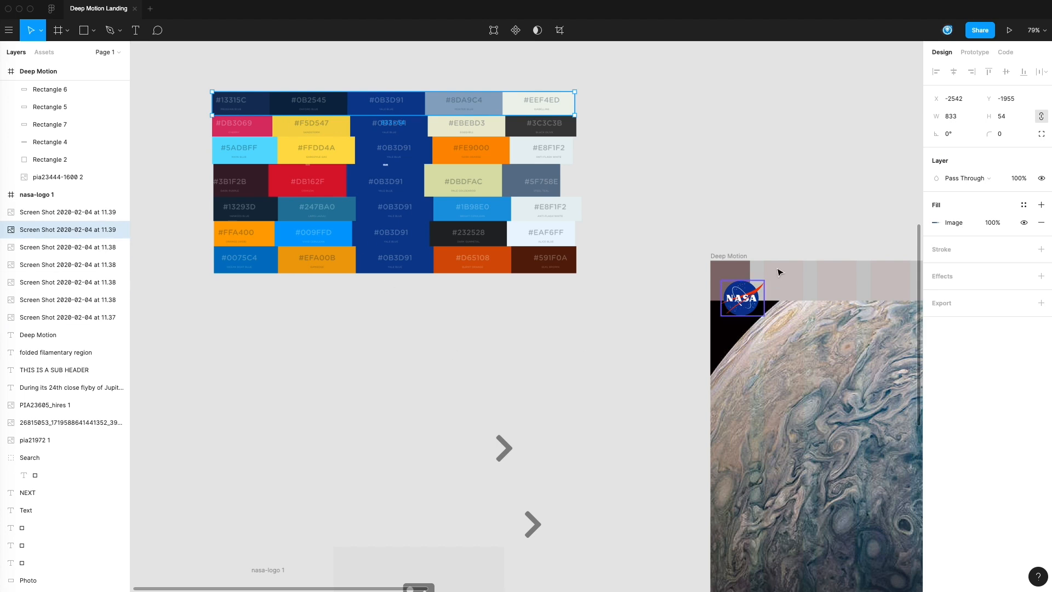
click(346, 283)
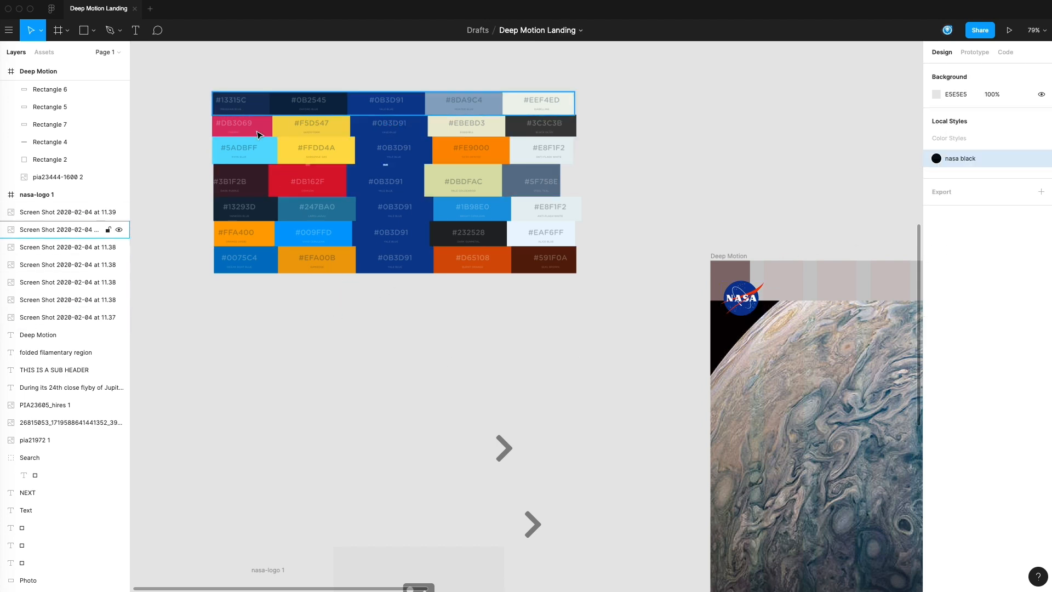
Step: Draw a 103 × 70 rectangle below the palette screenshots and fill it with navy 1B365A sampled from the top palette row
key(r)
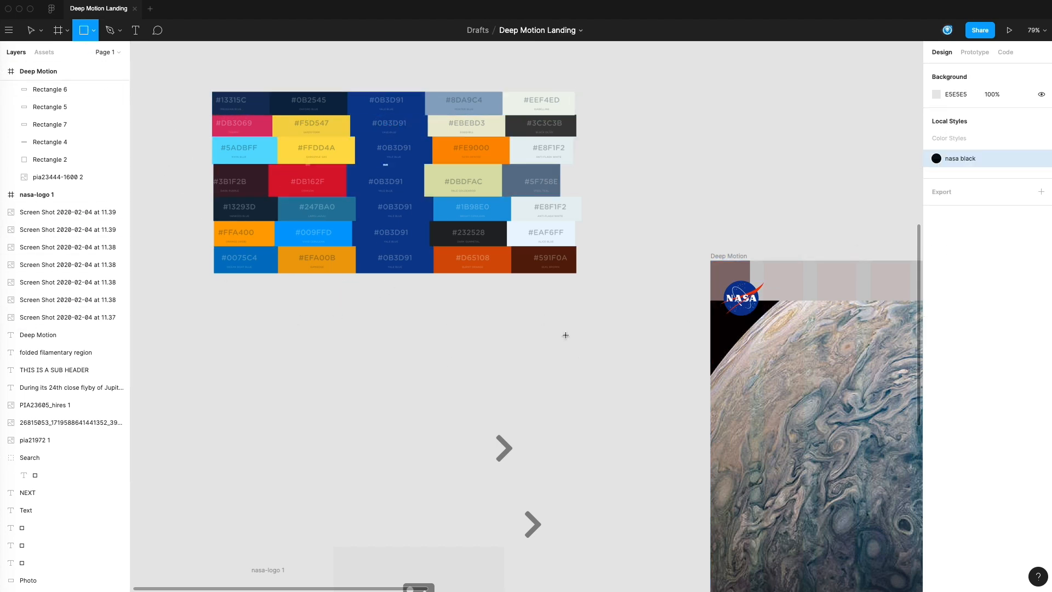
drag(559, 322, 606, 354)
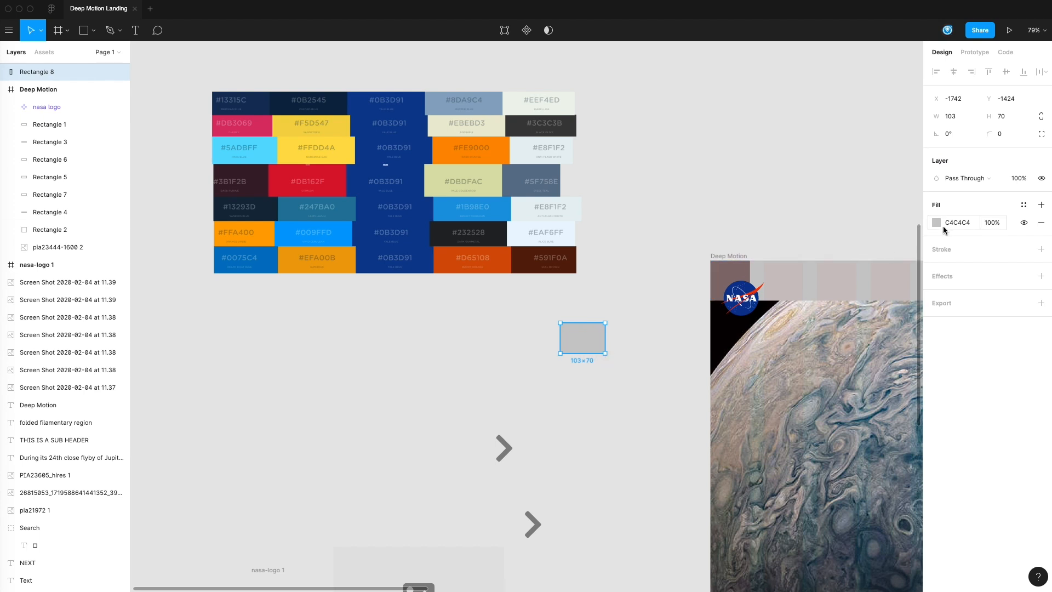
click(938, 223)
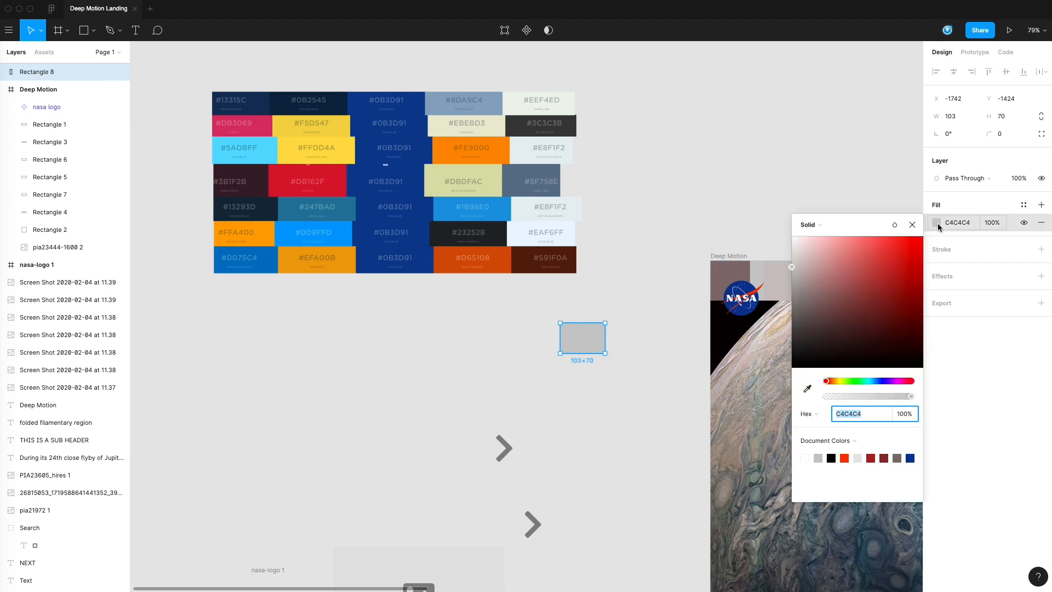
click(808, 390)
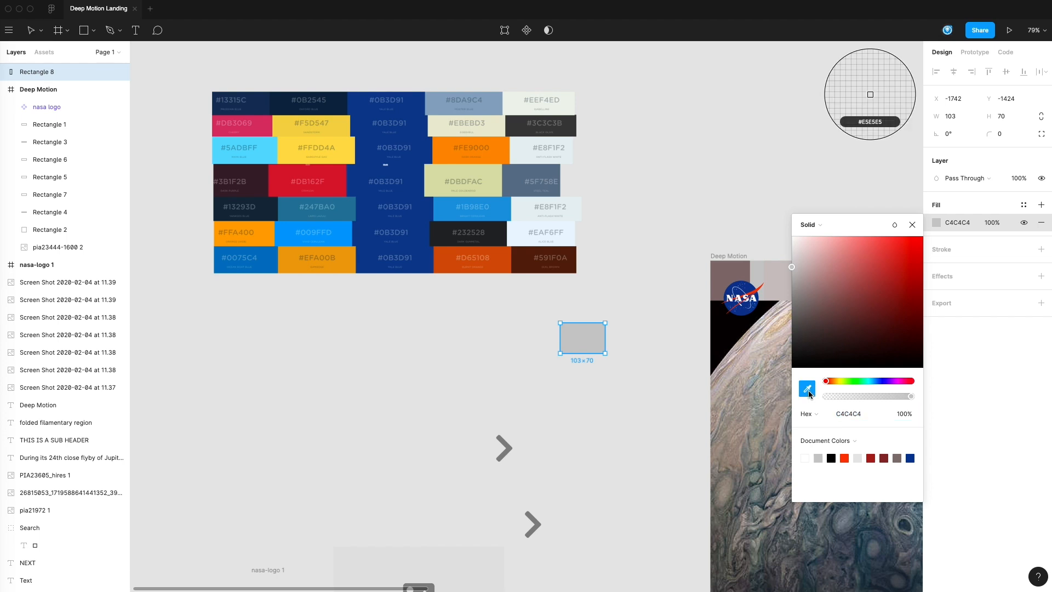
click(266, 111)
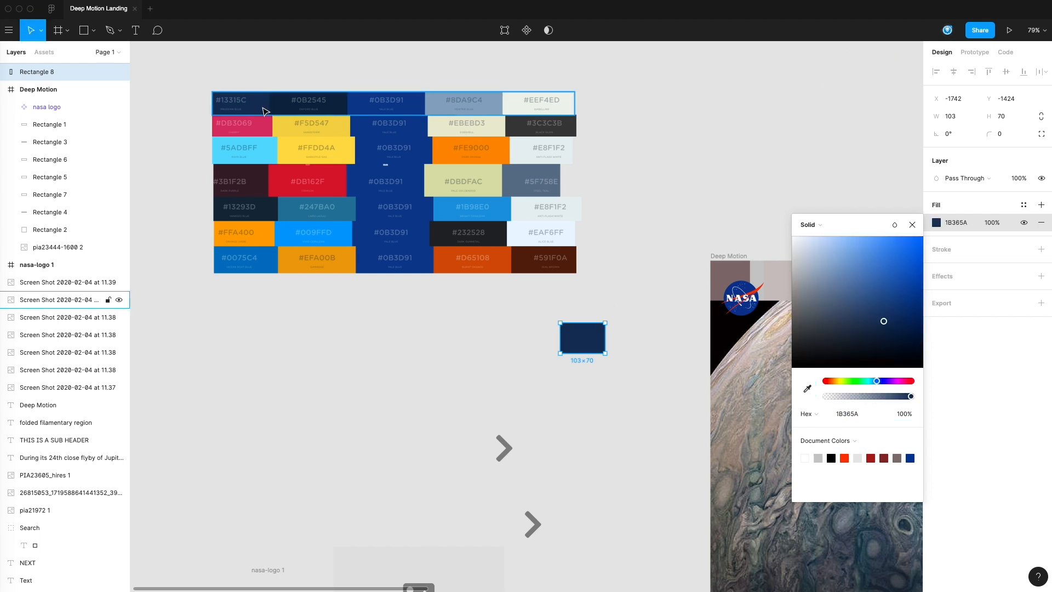
click(344, 307)
Step: Duplicate the navy swatch directly below itself and fill the copy with yellow FFDA5C sampled from the third palette row
drag(597, 343, 597, 376)
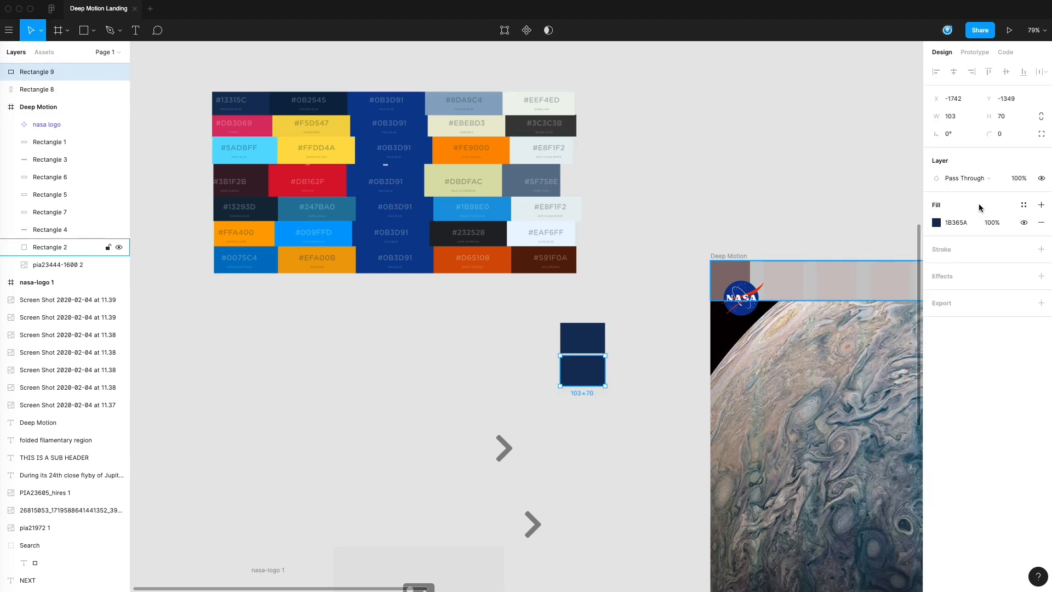
click(937, 223)
click(809, 393)
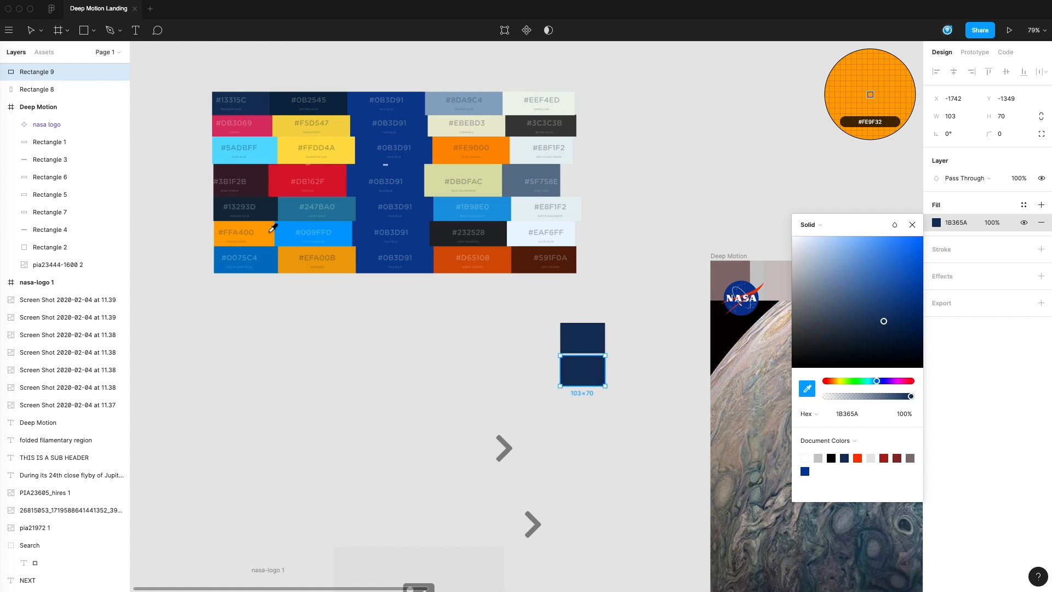
click(351, 141)
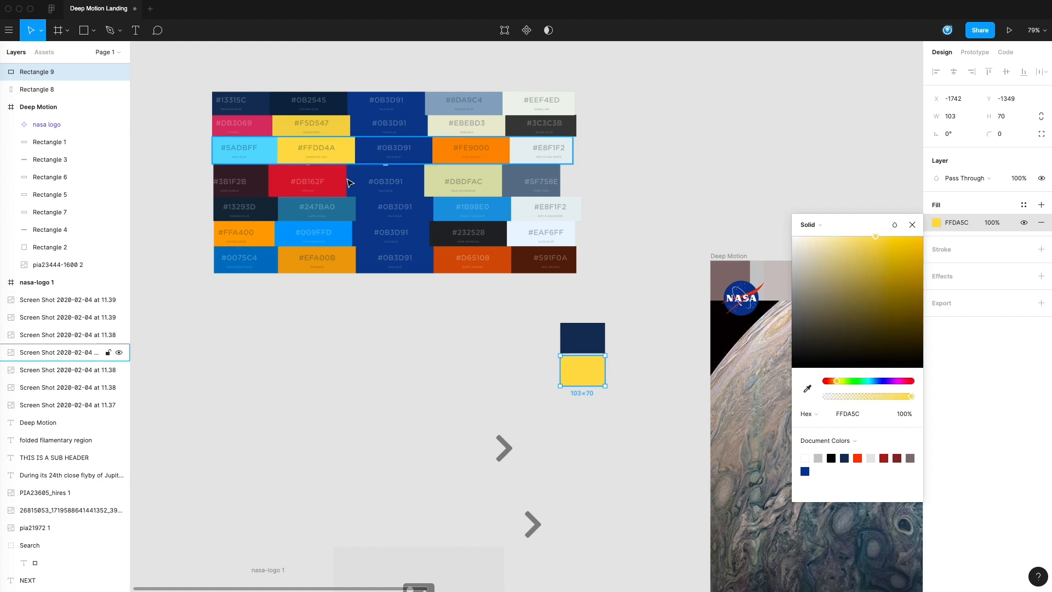
click(449, 398)
Step: Copy the yellow swatch downward to Y -1286 and fill the copy with near-black 292B2E sampled from the palettes
drag(594, 371, 597, 409)
click(936, 223)
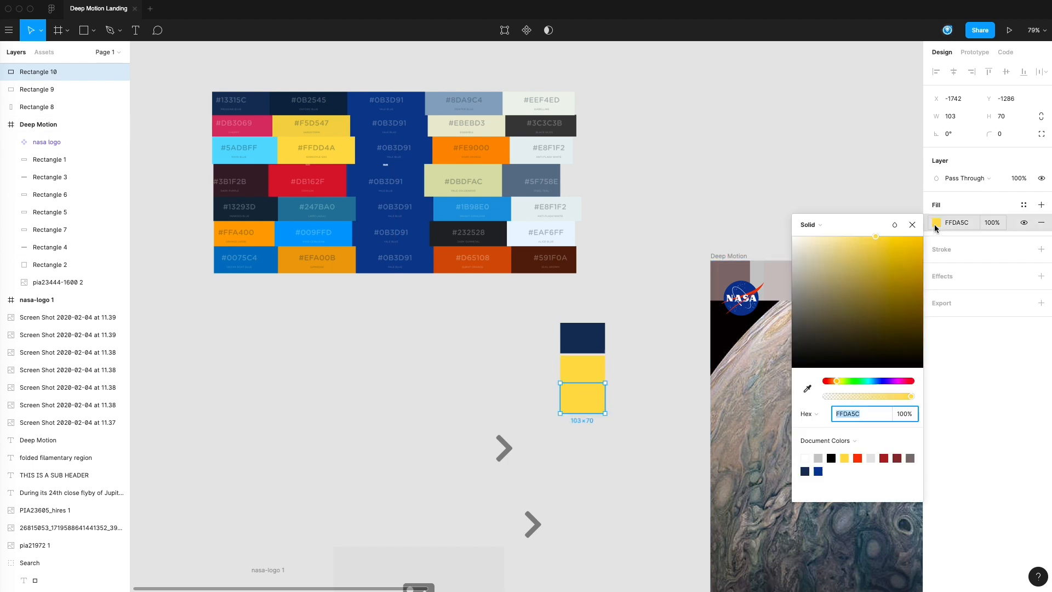
click(807, 389)
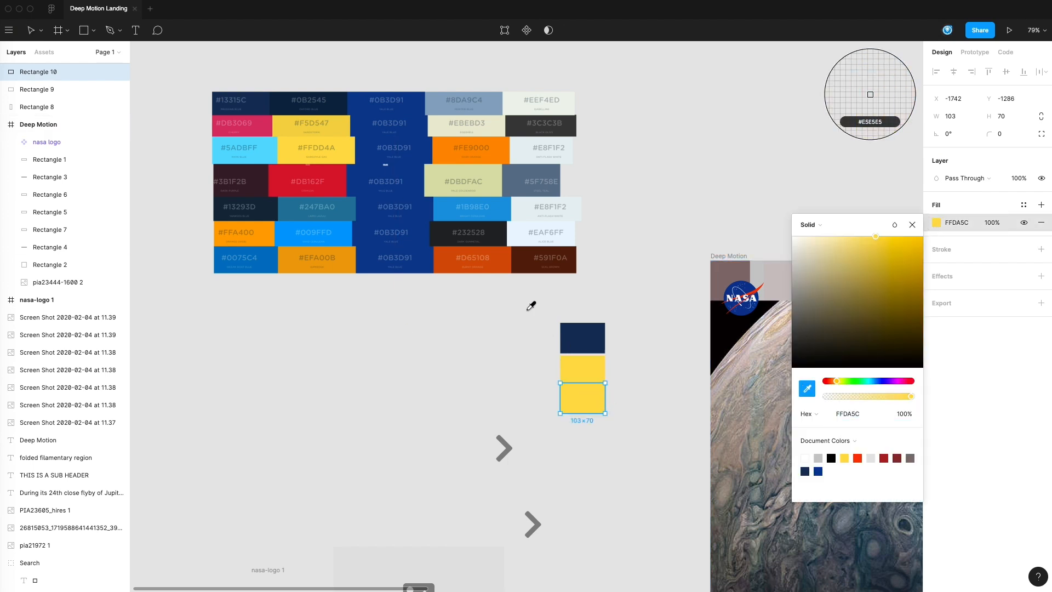
click(499, 236)
click(532, 373)
Step: Copy the near-black swatch downward to Y -1223 and fill the copy with slate blue 5F7389 sampled from the fourth palette row
drag(595, 407, 602, 433)
click(936, 223)
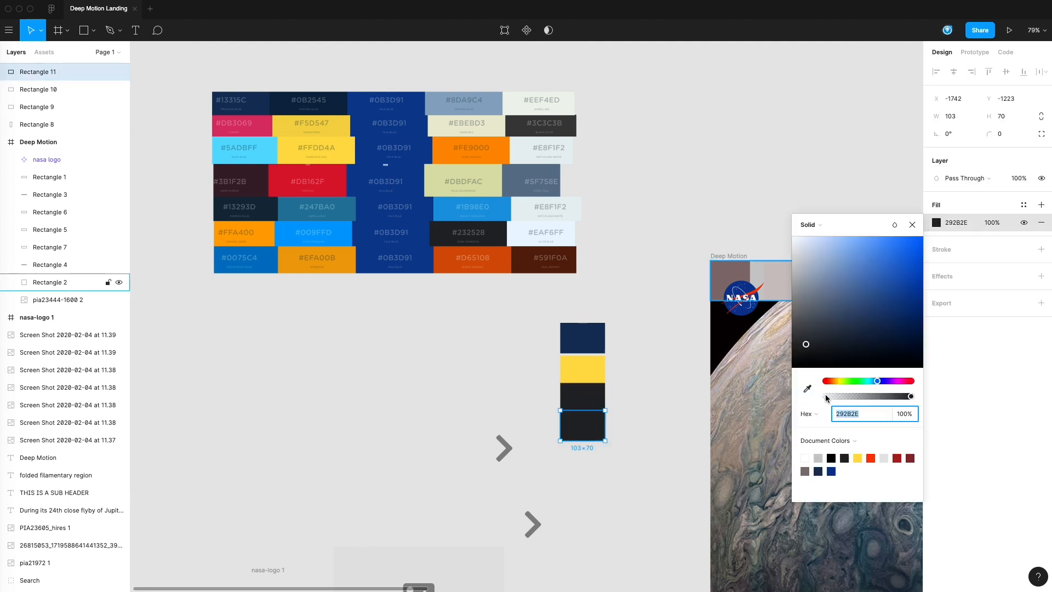
click(808, 390)
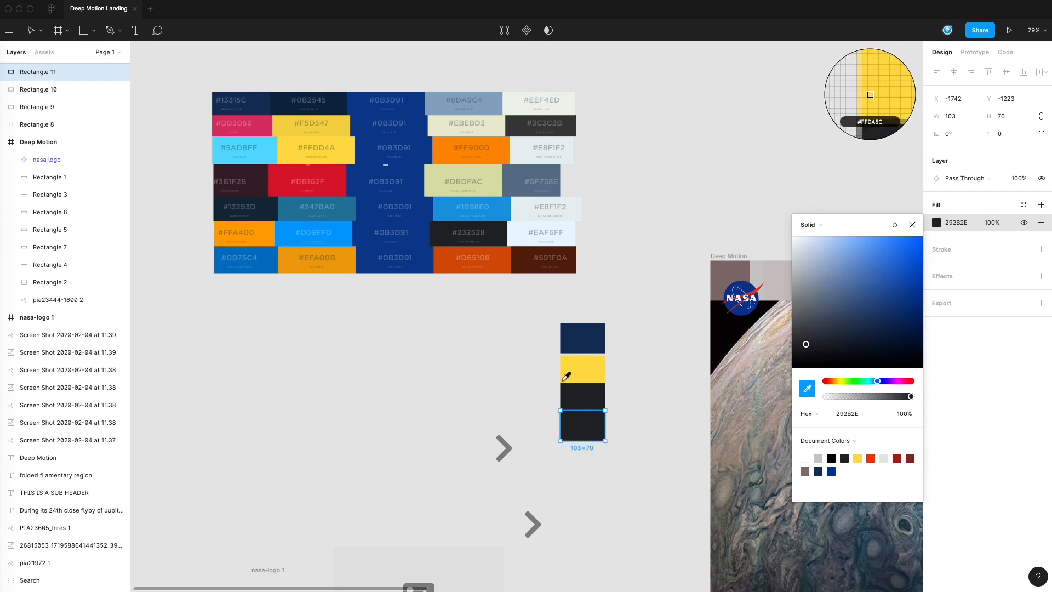
click(536, 175)
click(547, 425)
Step: Copy the slate blue swatch downward to Y -1153 and fill the copy with dark gray 40403F sampled from the second palette row
alt+drag(582, 433, 584, 464)
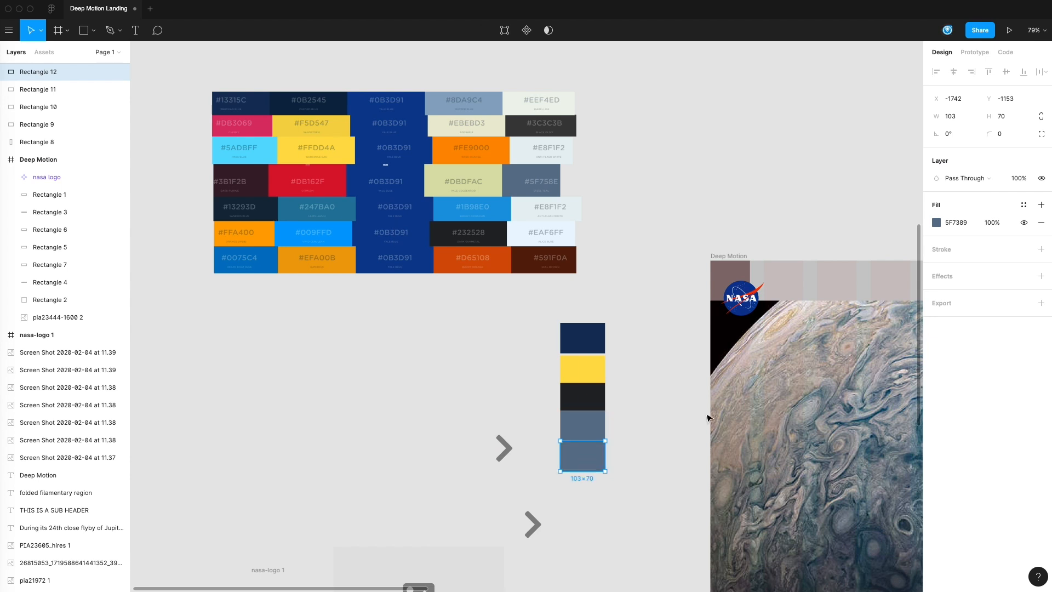
click(936, 223)
click(807, 390)
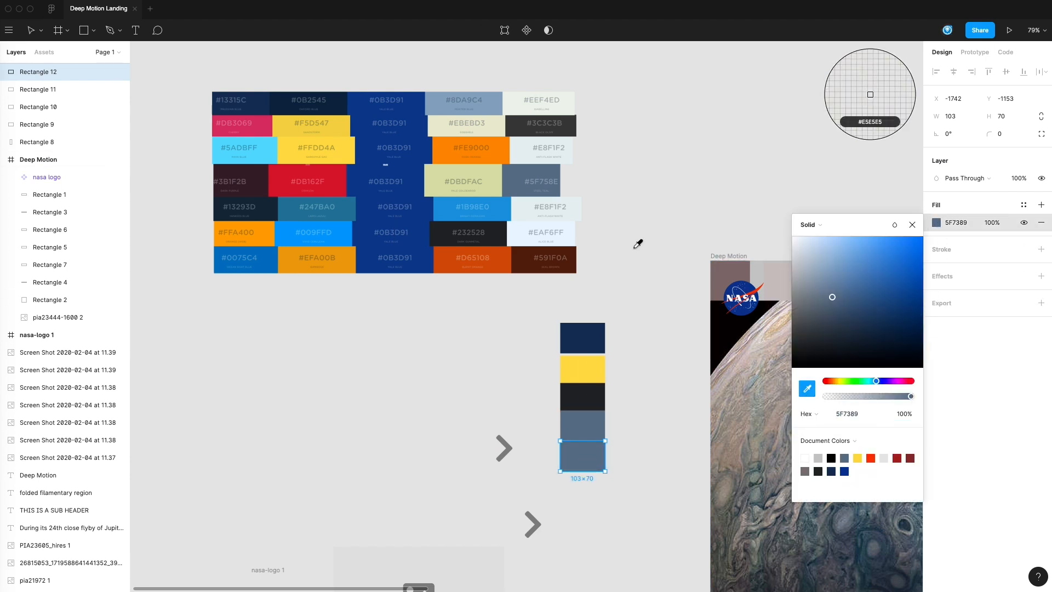
click(571, 125)
click(488, 369)
Step: Copy the dark gray swatch downward to Y -1090 and fill the copy with light blue 89A3BC sampled from the top palette row
alt+drag(578, 471, 580, 497)
click(936, 223)
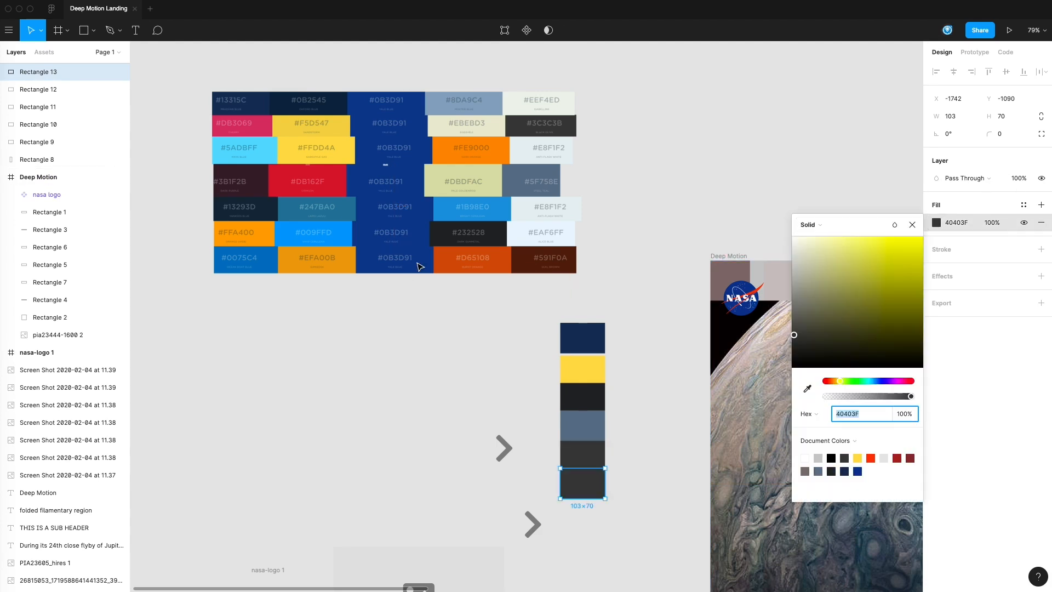
click(807, 389)
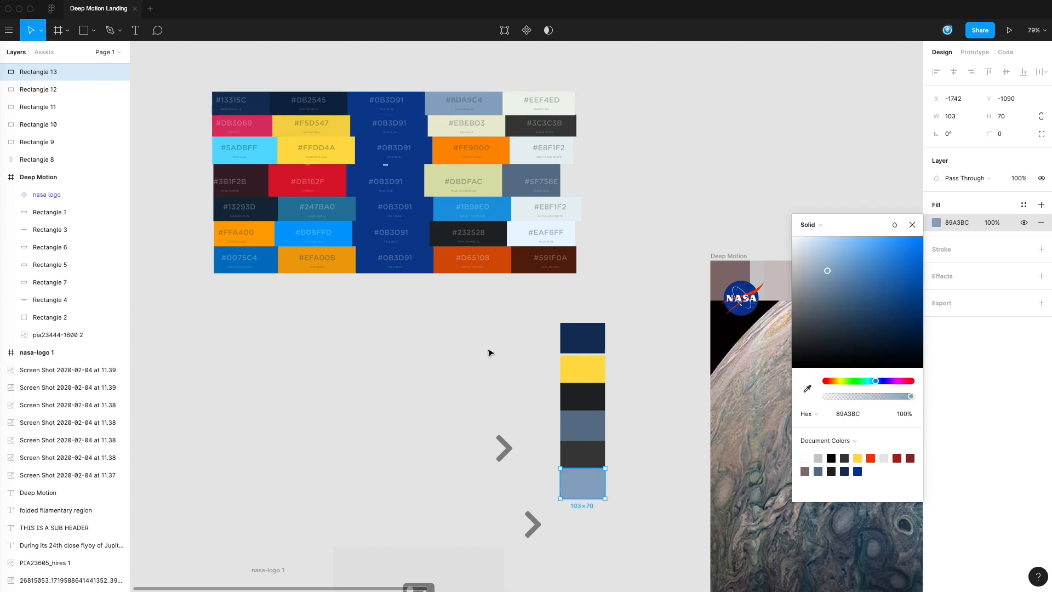
click(489, 350)
Step: Copy the light blue swatch downward to Y -1020 and fill the copy with royal blue sampled from the palettes' 0B3D91 column
alt+drag(591, 494, 591, 526)
click(936, 222)
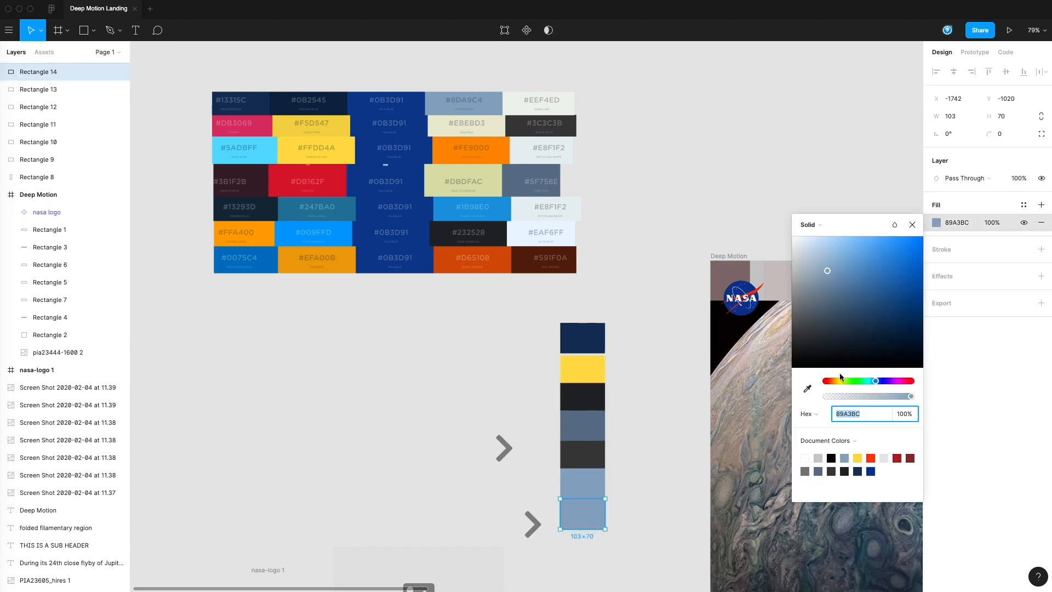
click(808, 389)
click(420, 250)
click(608, 470)
Step: Create a color style named NASA Yellow from the yellow swatch's fill
scroll(617, 465, down, 1)
drag(618, 464, 430, 242)
drag(456, 109, 412, 421)
click(441, 432)
drag(712, 454, 589, 430)
click(718, 421)
drag(682, 508, 571, 526)
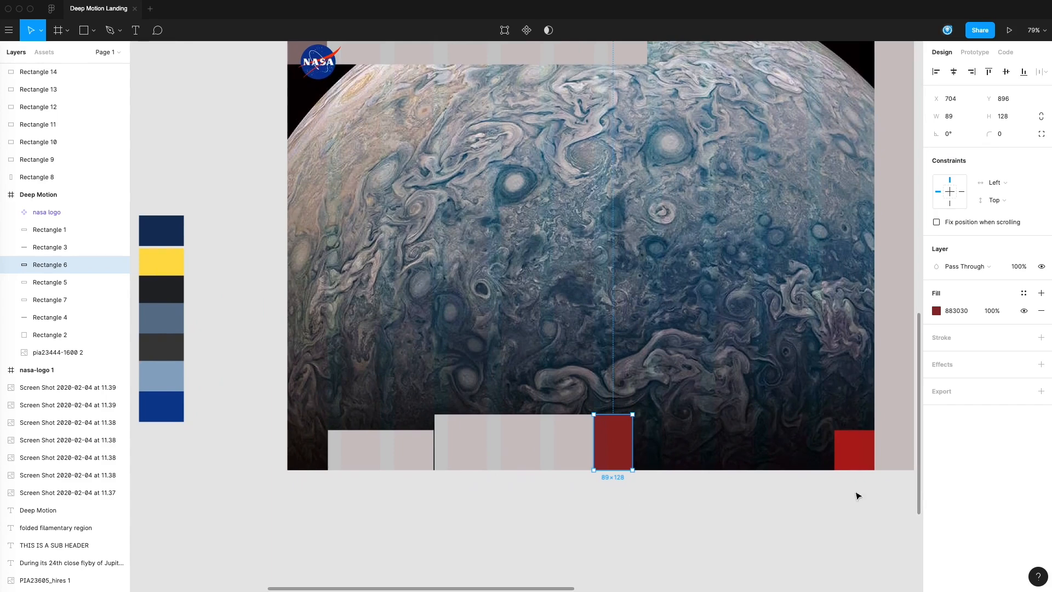
click(869, 455)
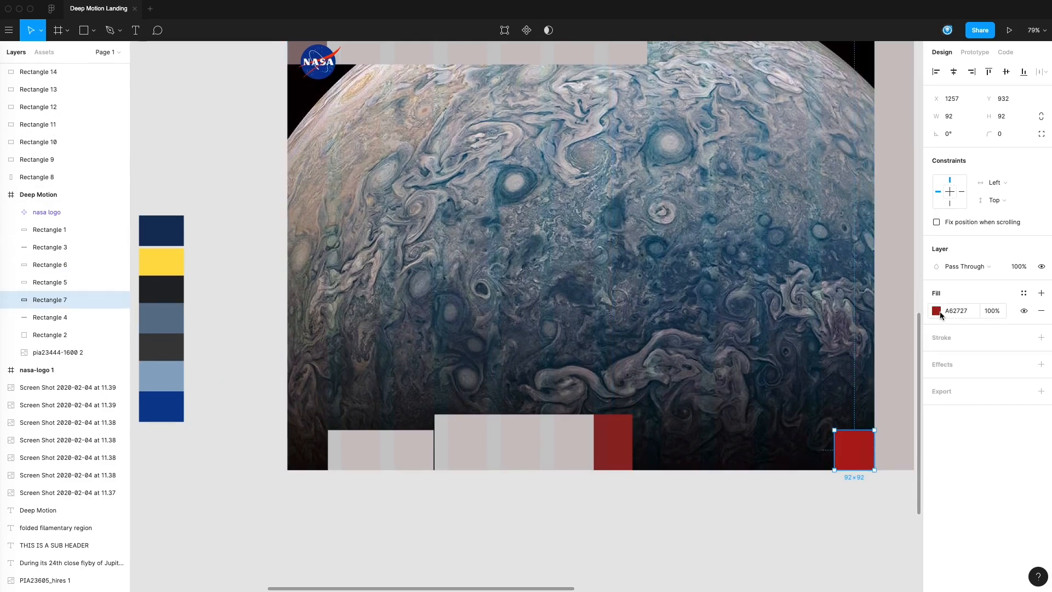
click(174, 263)
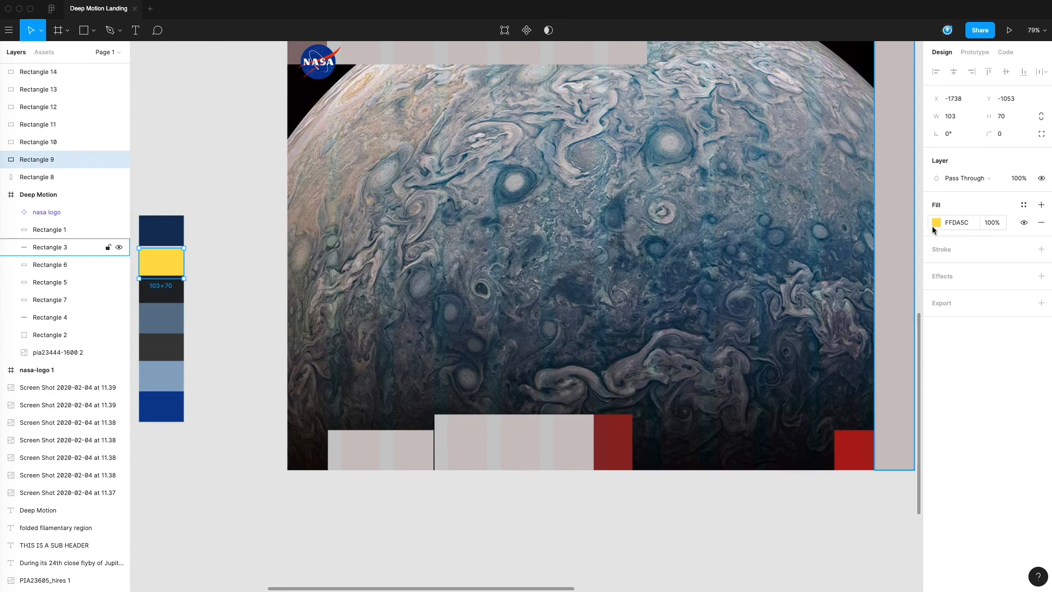
click(216, 277)
click(165, 263)
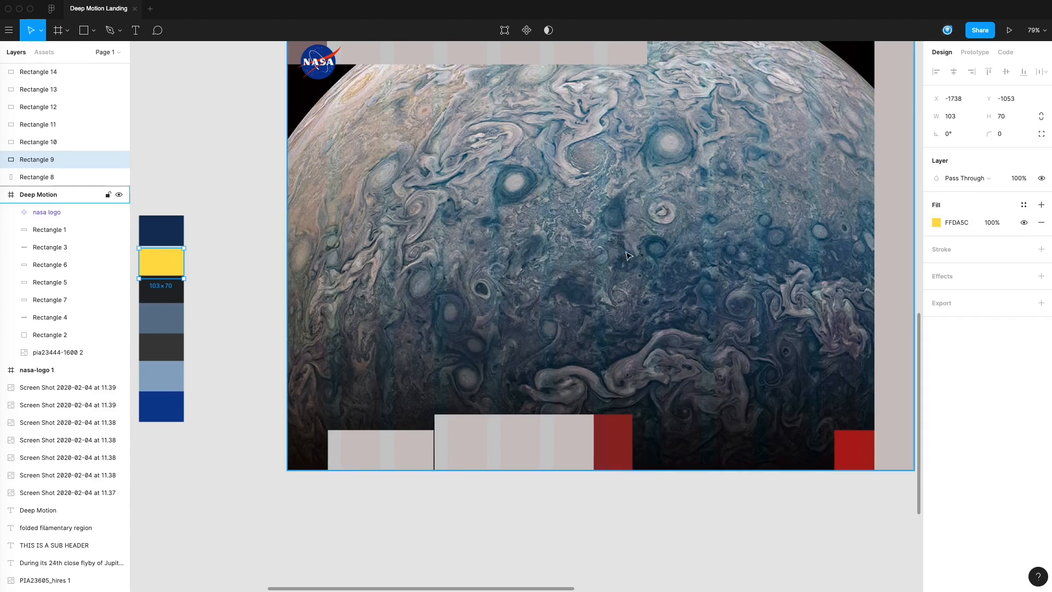
click(1025, 207)
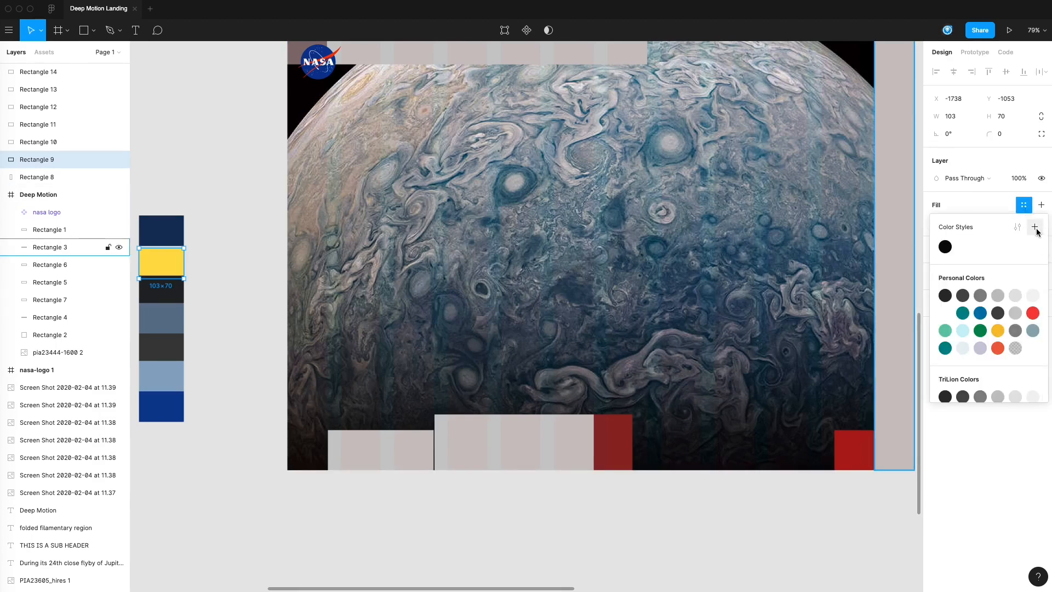
click(1035, 227)
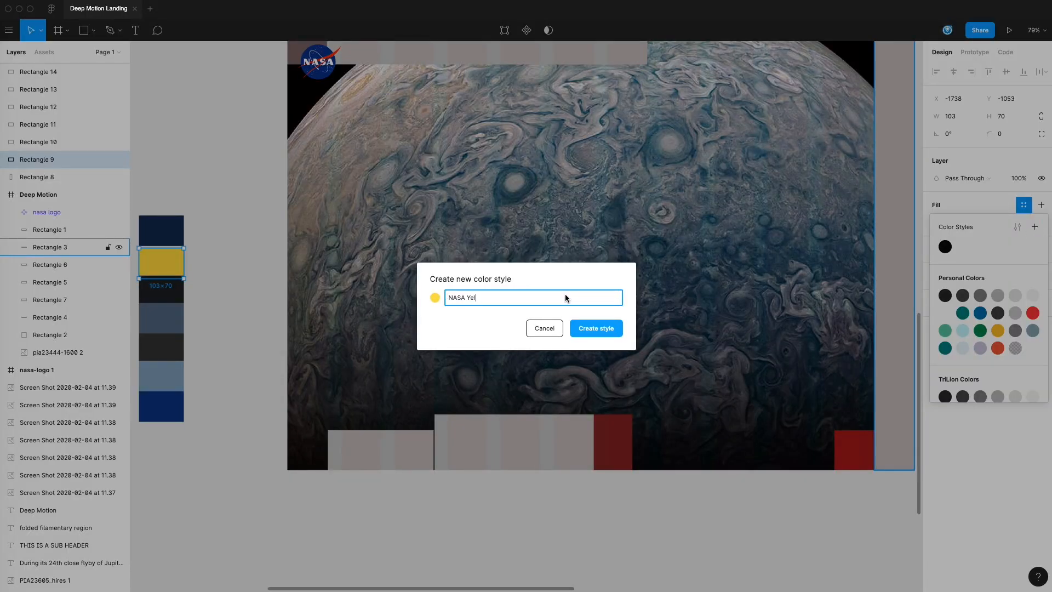
click(596, 328)
click(207, 202)
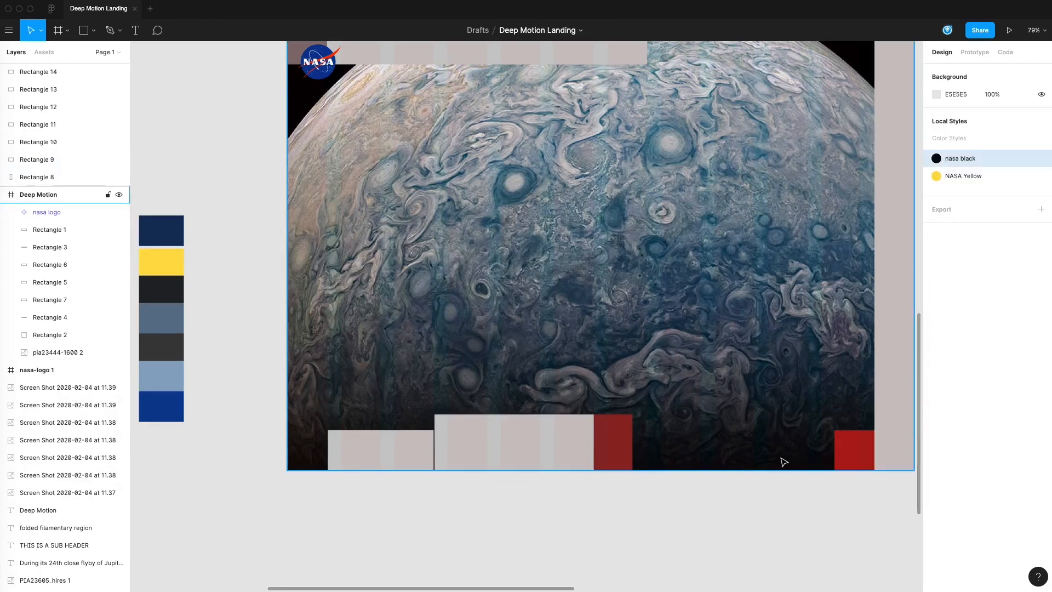
Step: Apply the NASA Yellow color style to the bright red square beside the foot of the side bar
click(858, 451)
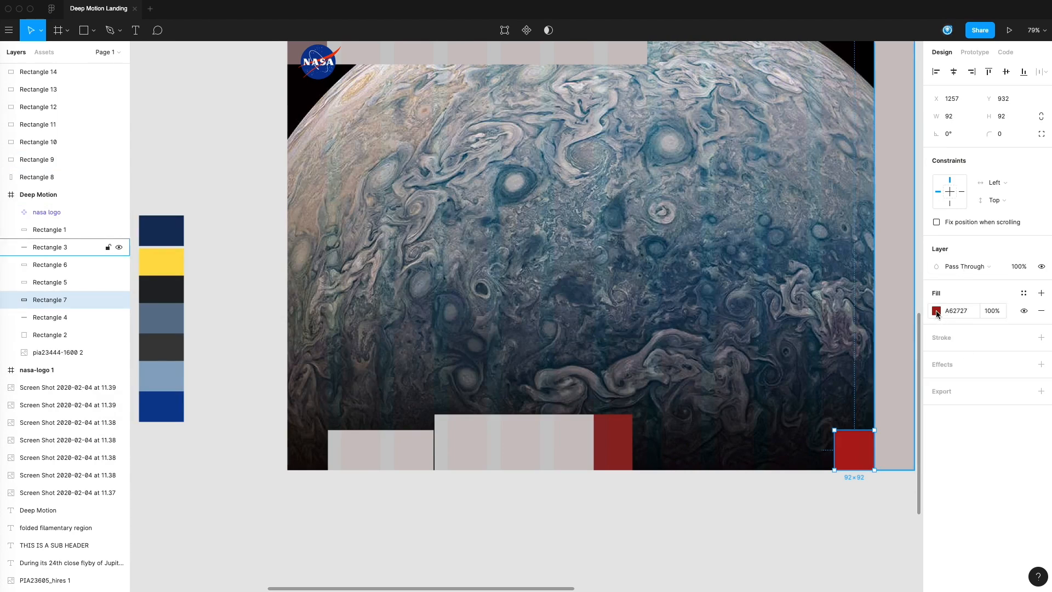
click(1025, 293)
click(966, 335)
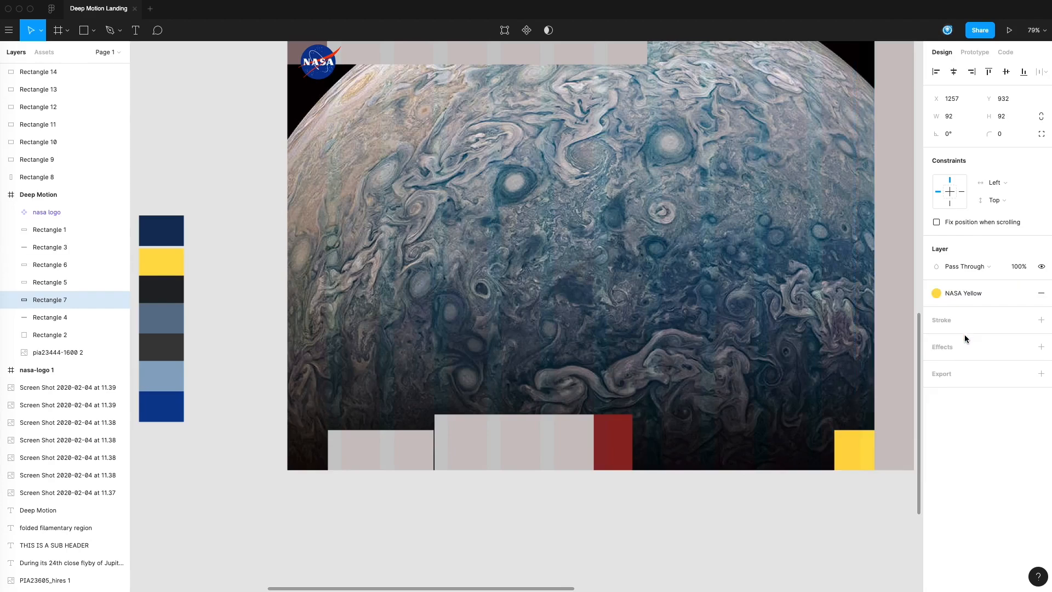
click(828, 505)
Step: Move the upper gray chevron icon from beside the swatches to X -100, Y -487, below the page frame's yellow square
drag(828, 505, 806, 522)
drag(516, 350, 734, 375)
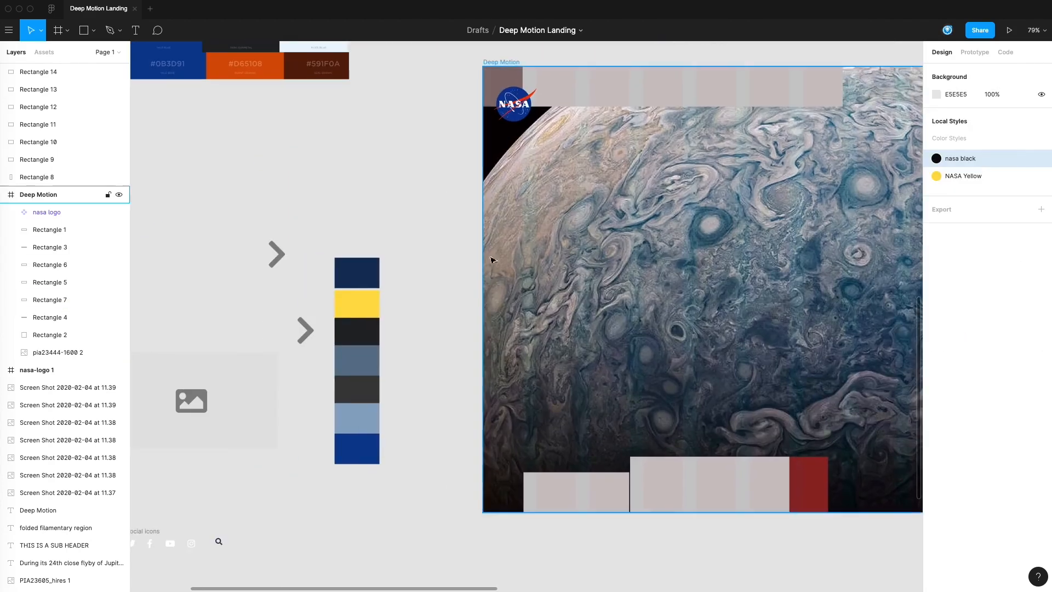
drag(277, 256, 406, 226)
drag(421, 295, 420, 180)
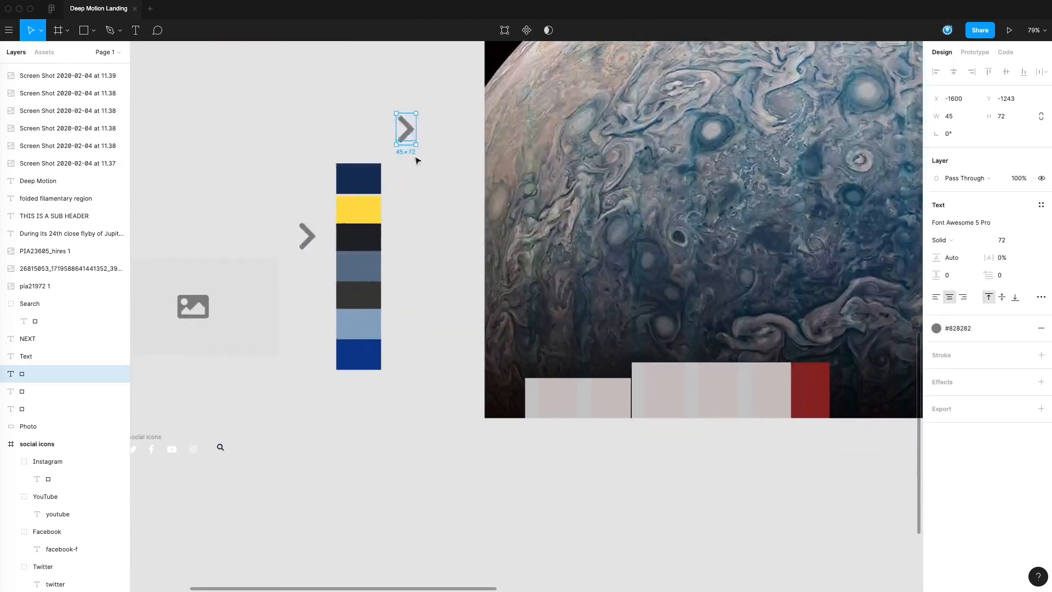
drag(411, 129, 672, 485)
scroll(745, 500, right, 2)
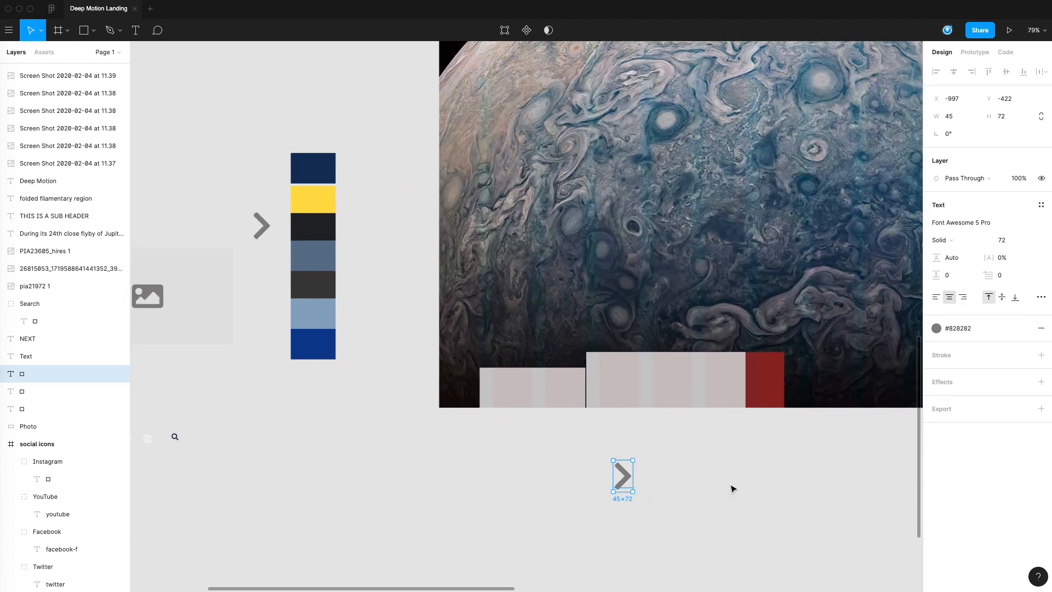
scroll(745, 468, right, 5)
drag(367, 468, 757, 442)
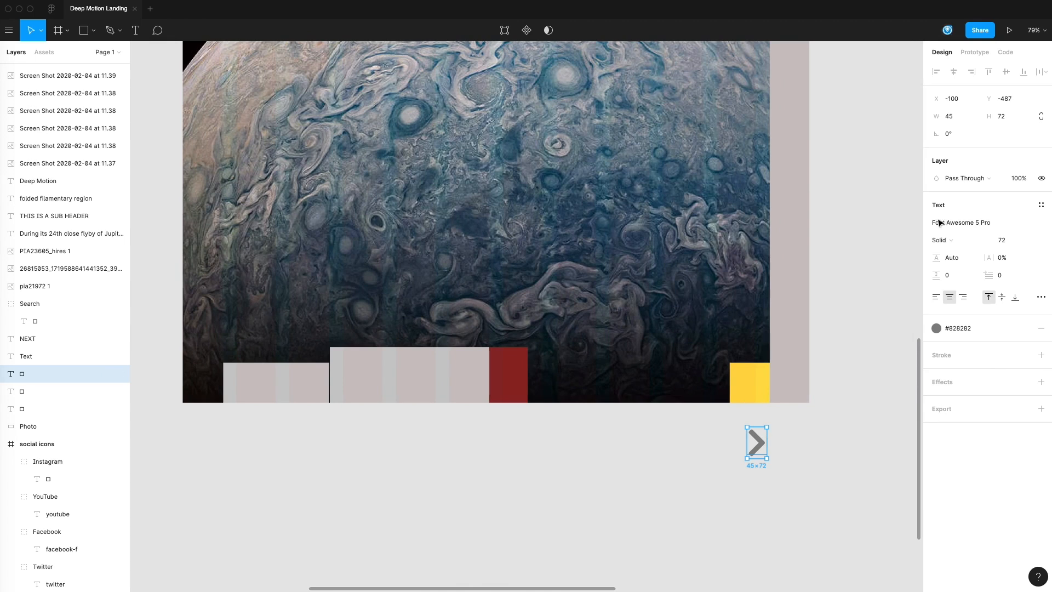
Step: Set the font size of the chevron icon below the frame to 32
click(1008, 241)
text(16)
key(Return)
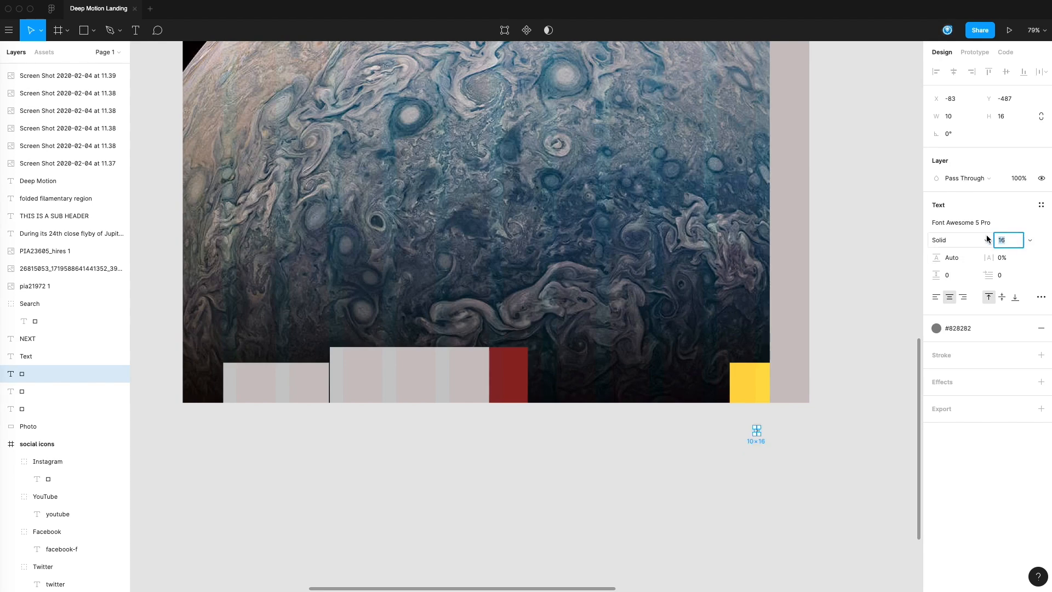
text(24)
key(Return)
click(774, 448)
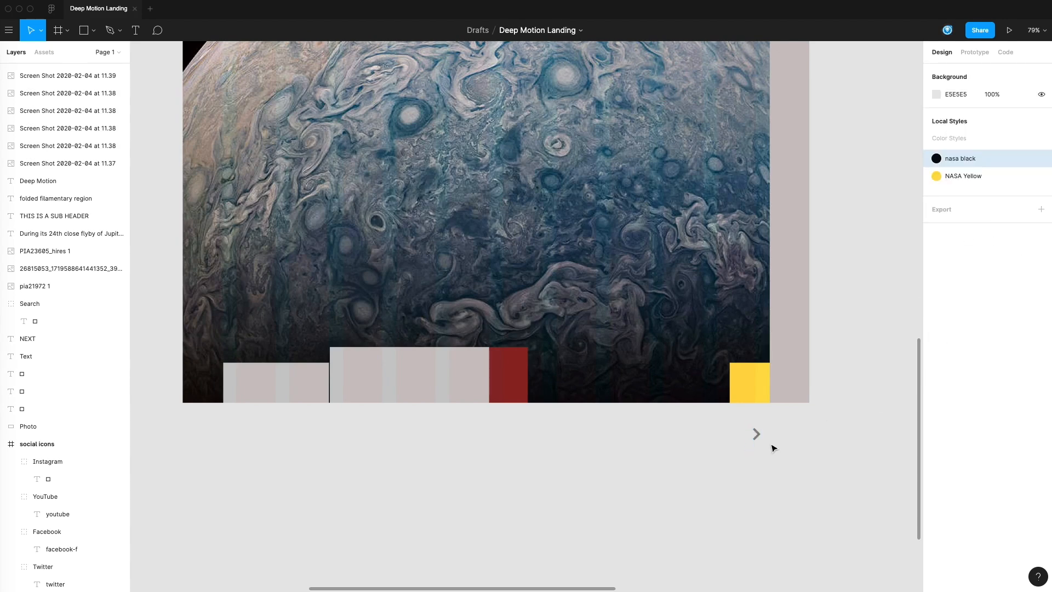
Step: Move the chevron icon into the page frame, centered across the foot of the side bar at X 1385
drag(756, 433, 796, 384)
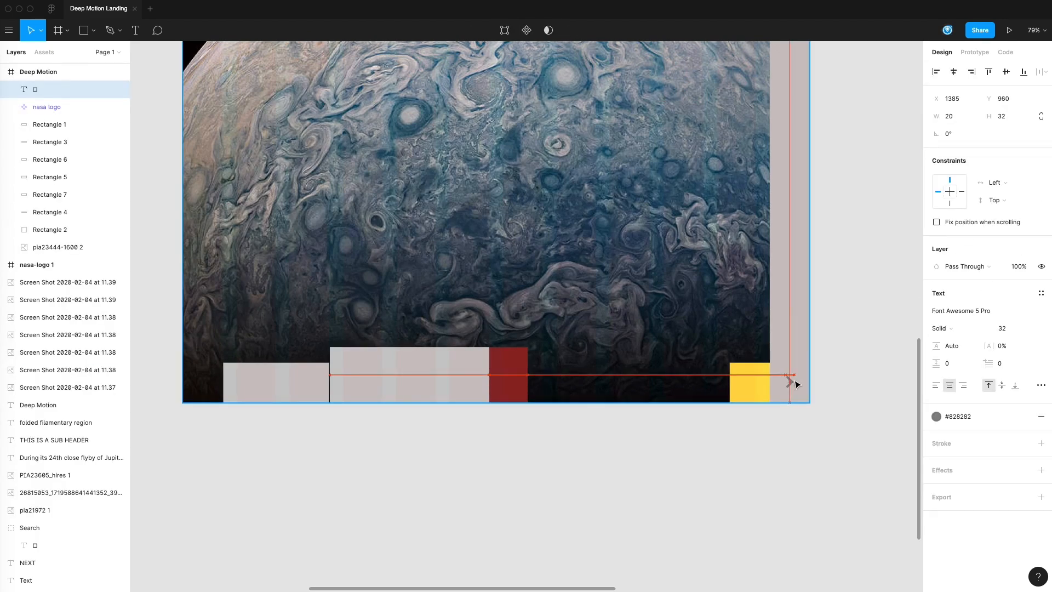
click(742, 426)
click(791, 384)
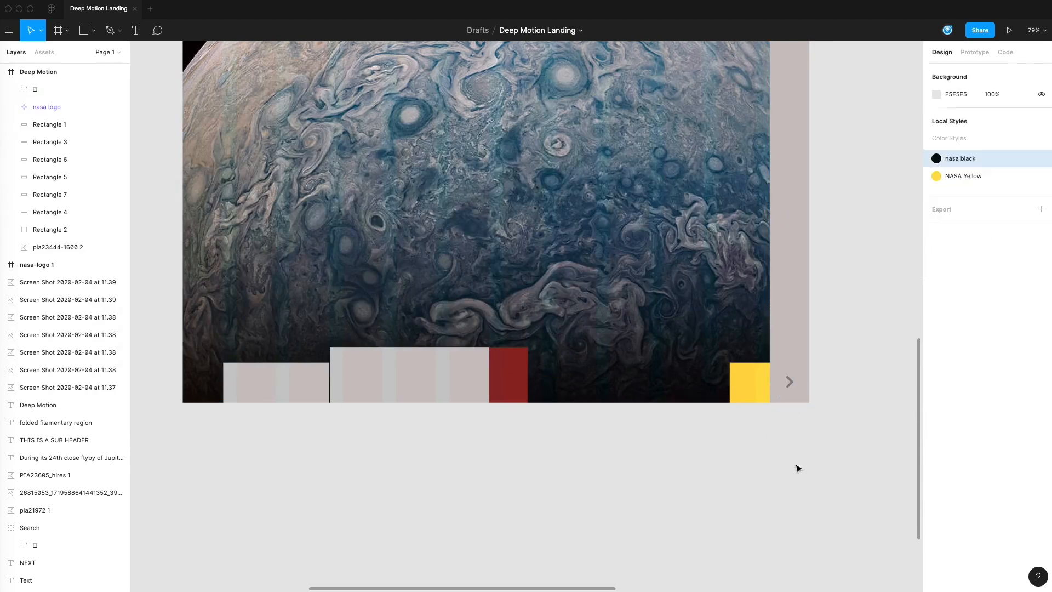
click(798, 469)
Step: Copy the navy swatch upward to Y -1237 and fill the copy with dark blue 1B2F40 sampled from the fifth palette row
scroll(674, 460, left, 4)
scroll(725, 446, right, 3)
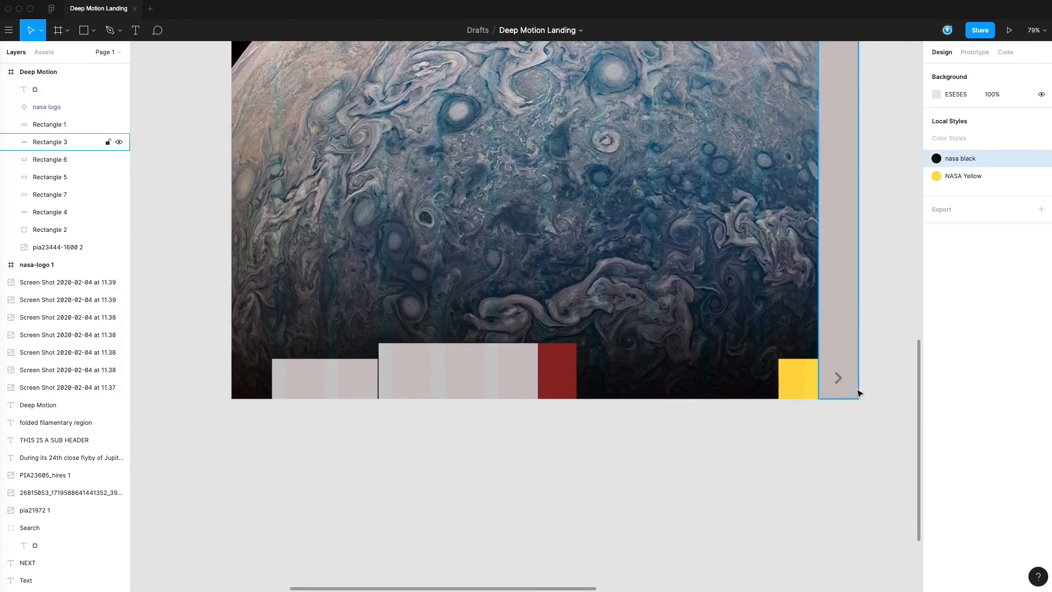
scroll(780, 364, left, 10)
scroll(779, 364, up, 5)
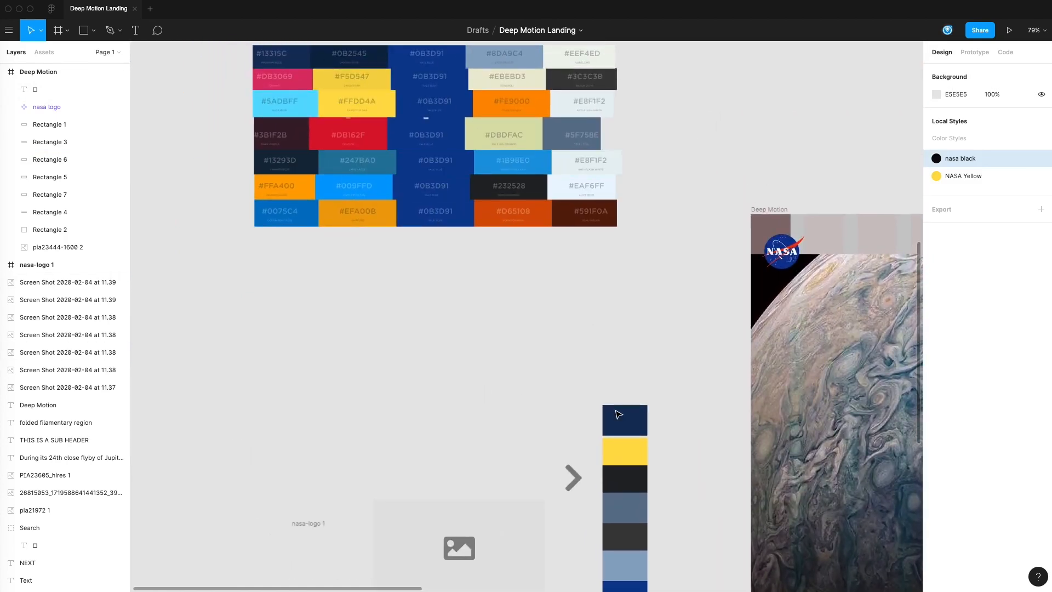
alt+drag(631, 418, 631, 369)
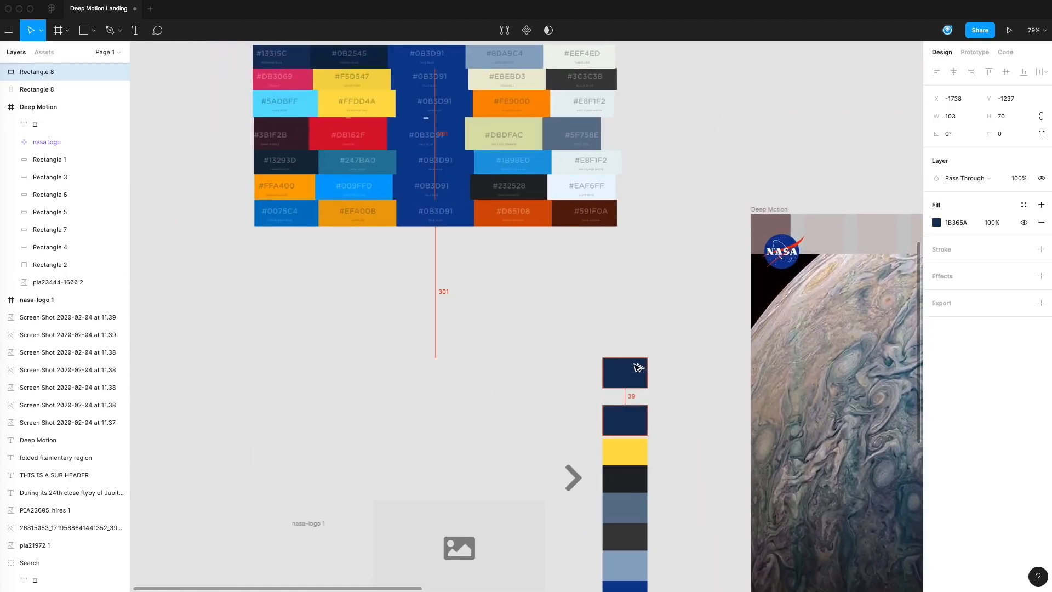
click(938, 223)
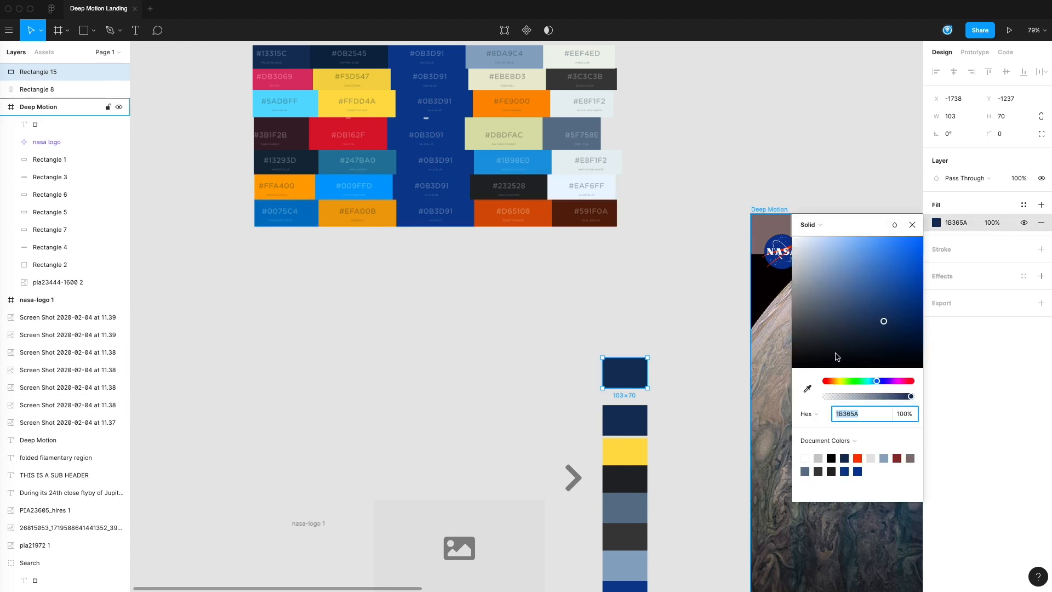
click(808, 389)
click(316, 160)
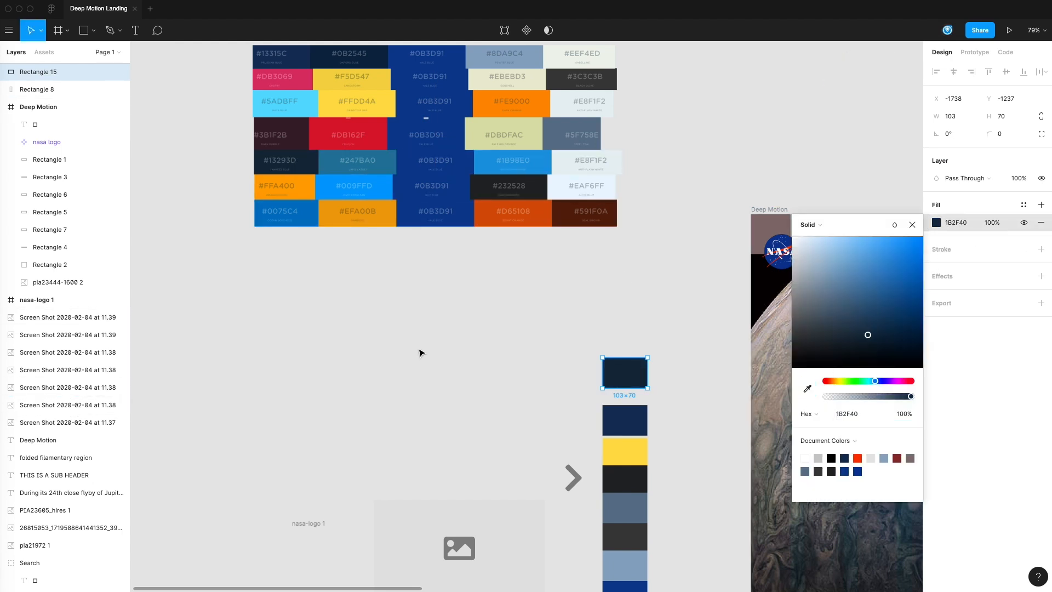
Step: Refill the copied swatch above the column with the dark navy sampled from the second color of the top palette row
drag(387, 307, 399, 359)
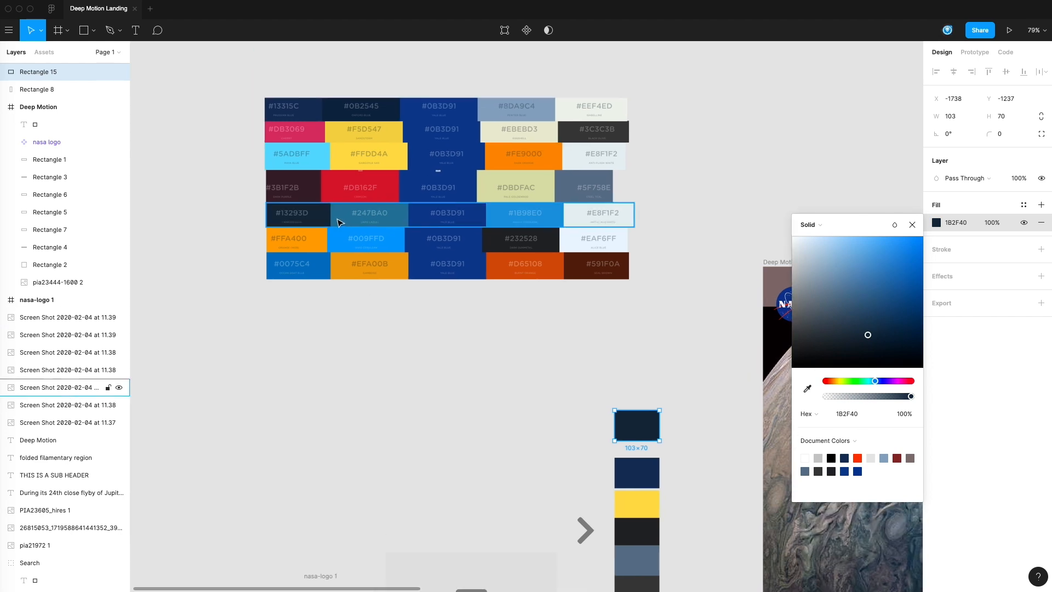
click(814, 390)
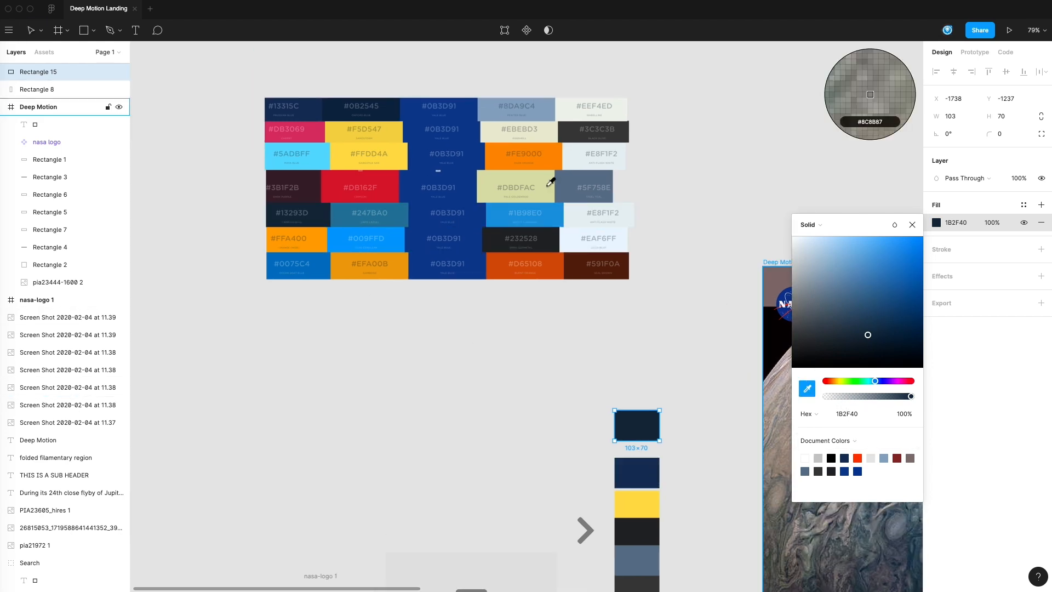
click(388, 103)
click(557, 387)
Step: Copy the near-black swatch sideways to X -1620 and darken the copy's fill to 1A1C1E
scroll(556, 387, down, 5)
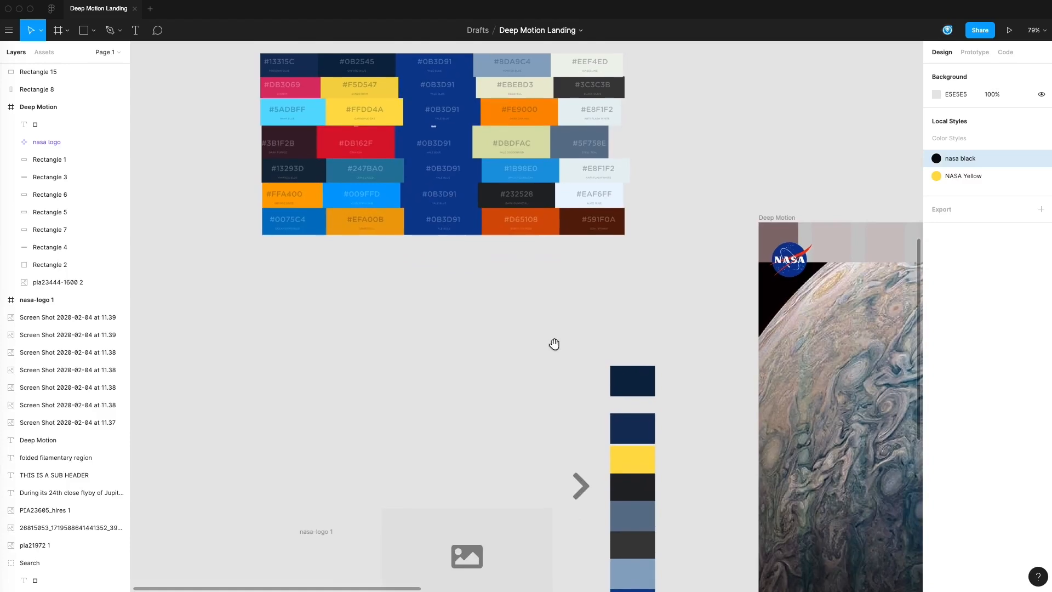
click(648, 392)
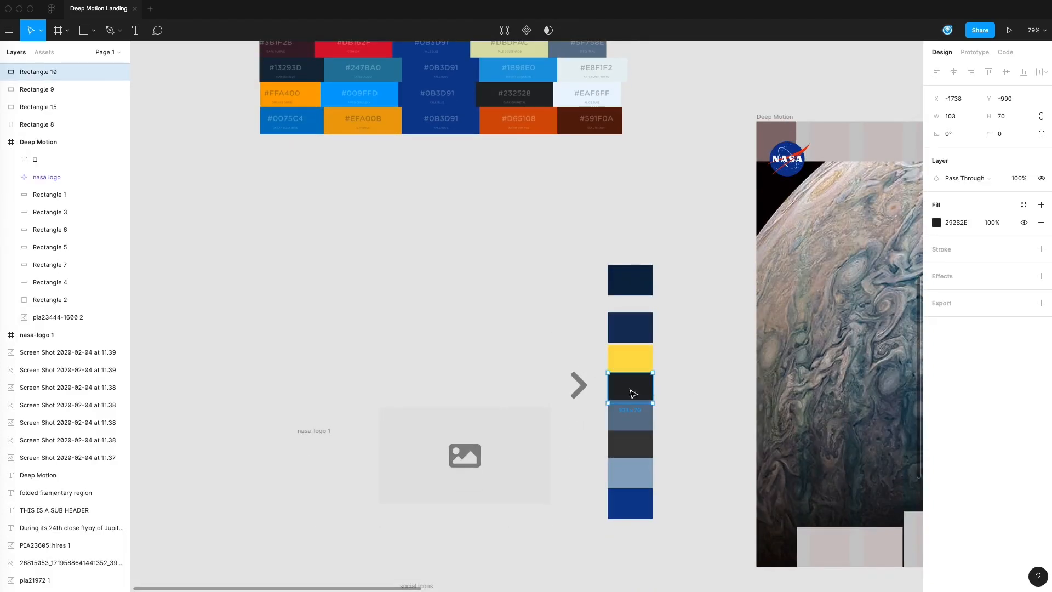
drag(629, 392, 681, 390)
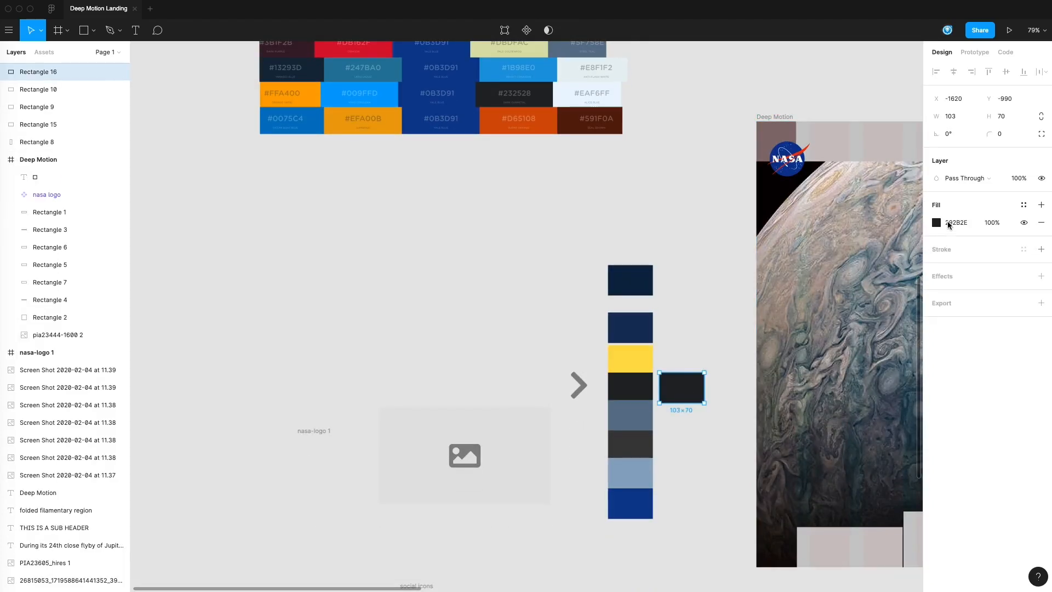
click(937, 223)
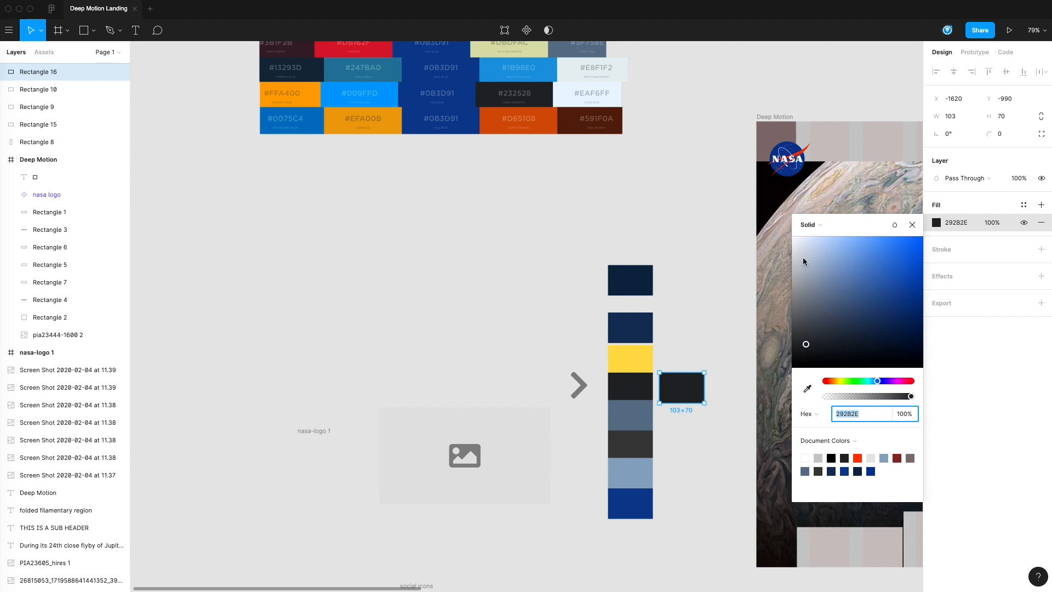
click(809, 348)
drag(807, 353, 808, 356)
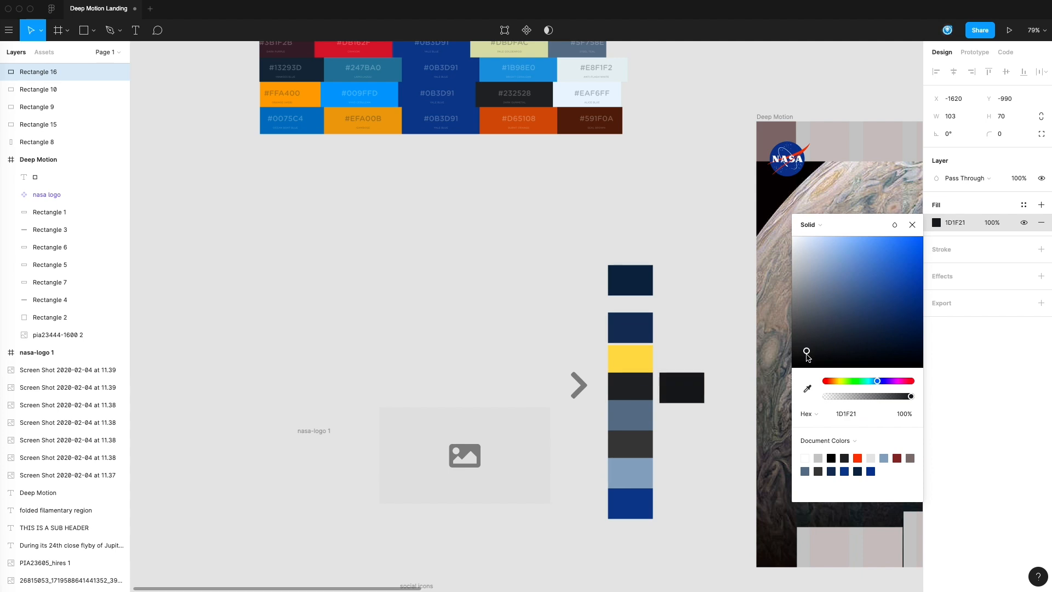
click(726, 384)
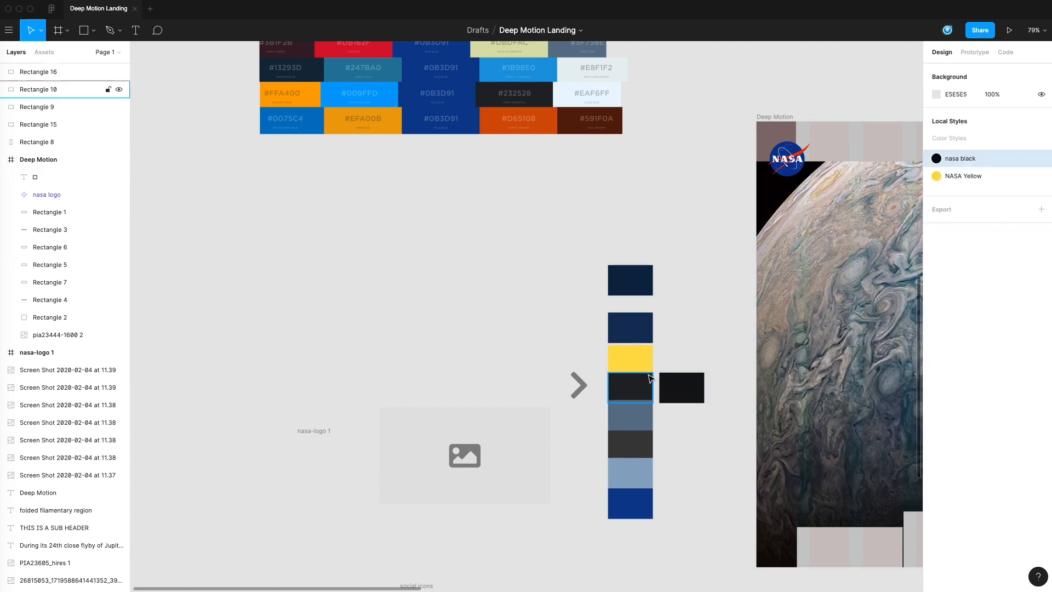
Step: Save the near-black 1A1C1E swatch's fill as a color style named NASA BLUE BLACK
drag(689, 467, 502, 428)
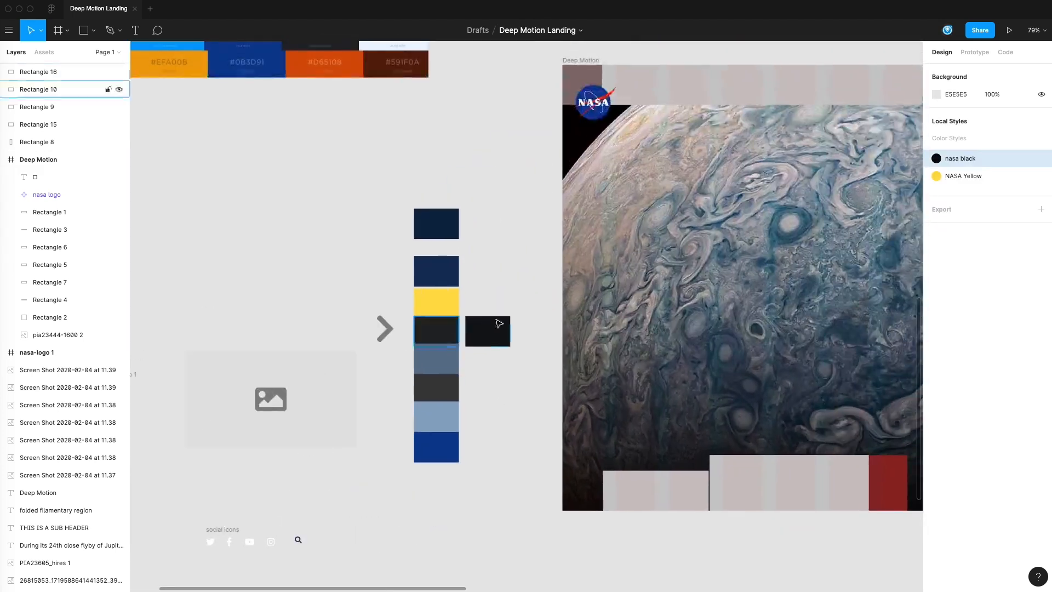
drag(716, 285, 509, 229)
drag(764, 527, 686, 515)
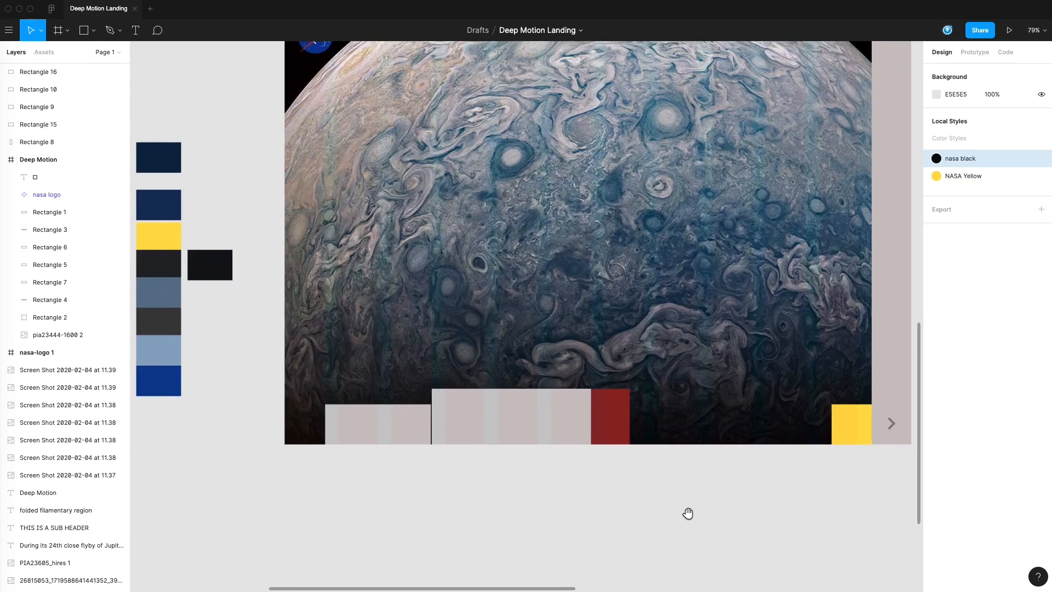
click(889, 372)
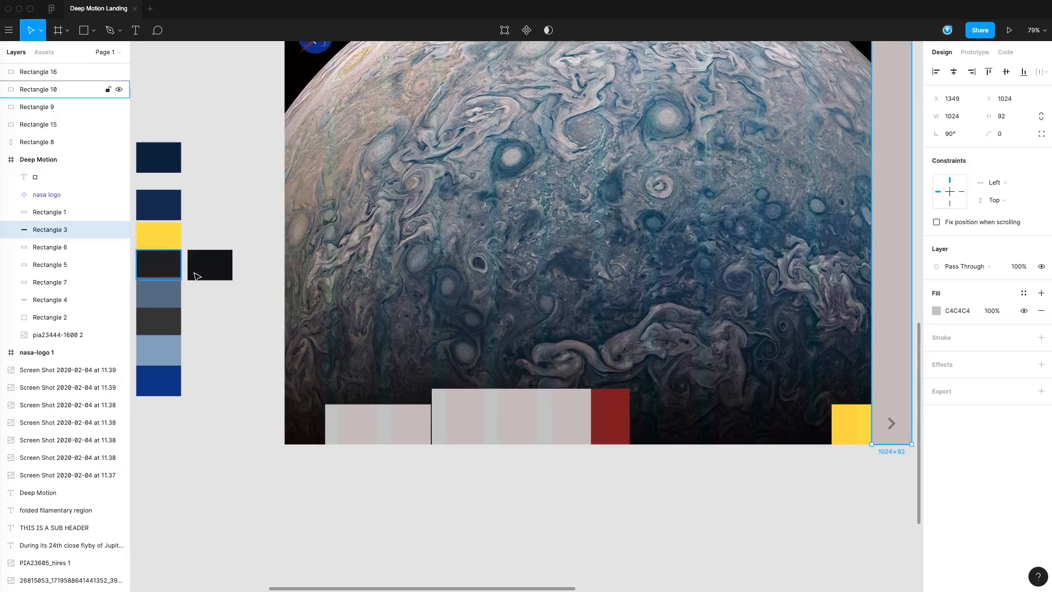
click(217, 263)
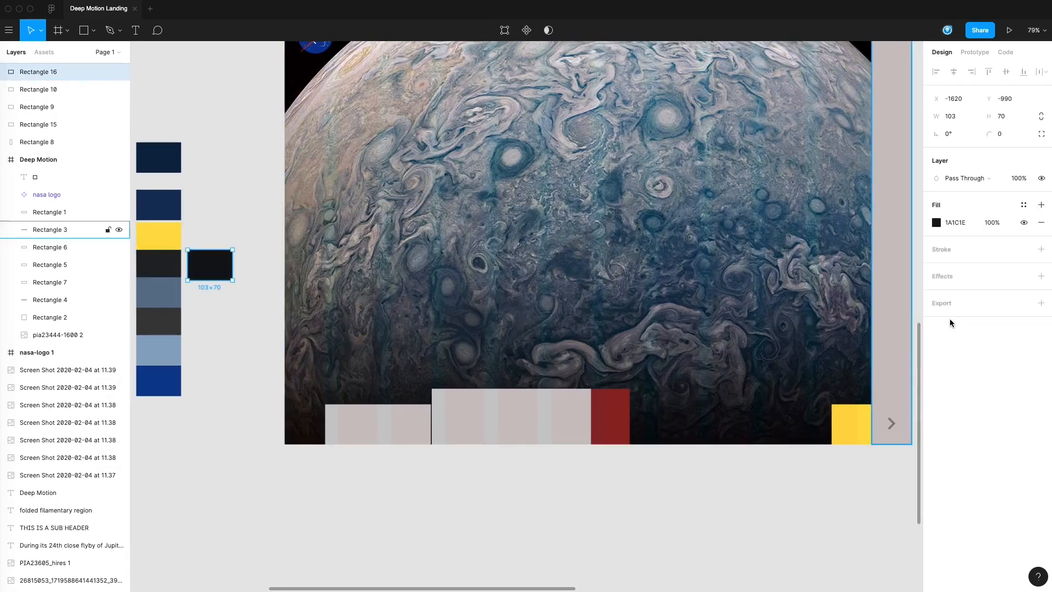
click(1023, 204)
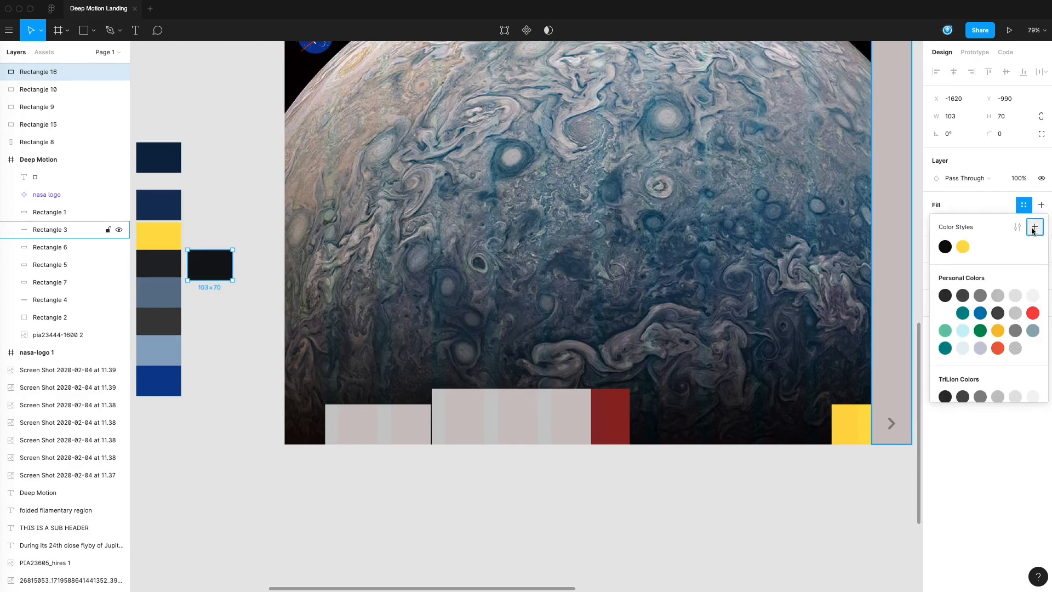
click(1033, 228)
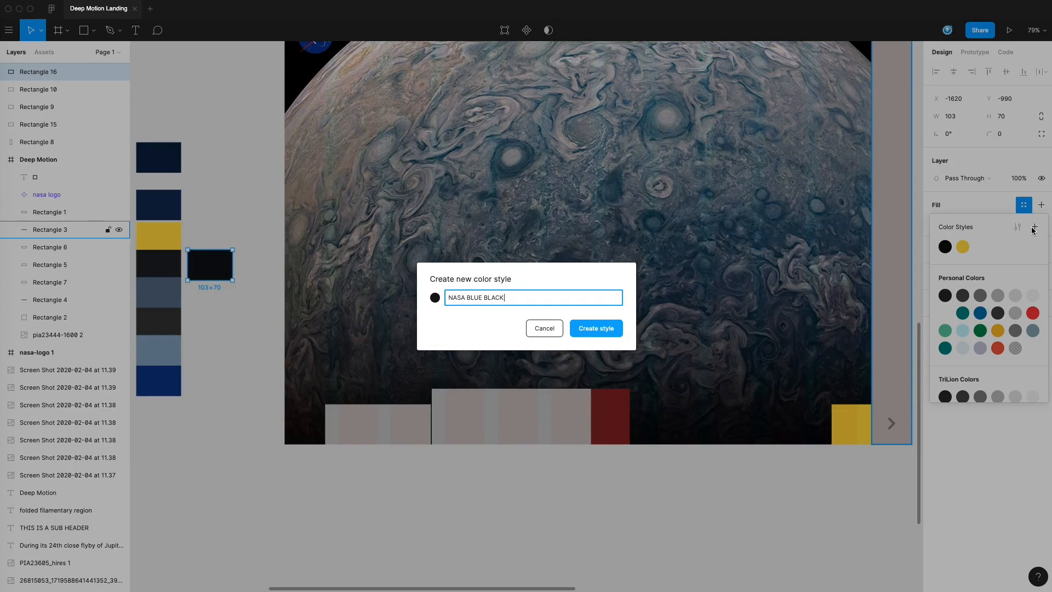
text(NASA BLUE BLACK)
key(Return)
Step: Apply the NASA BLUE BLACK color style to the side bar's fill
click(897, 386)
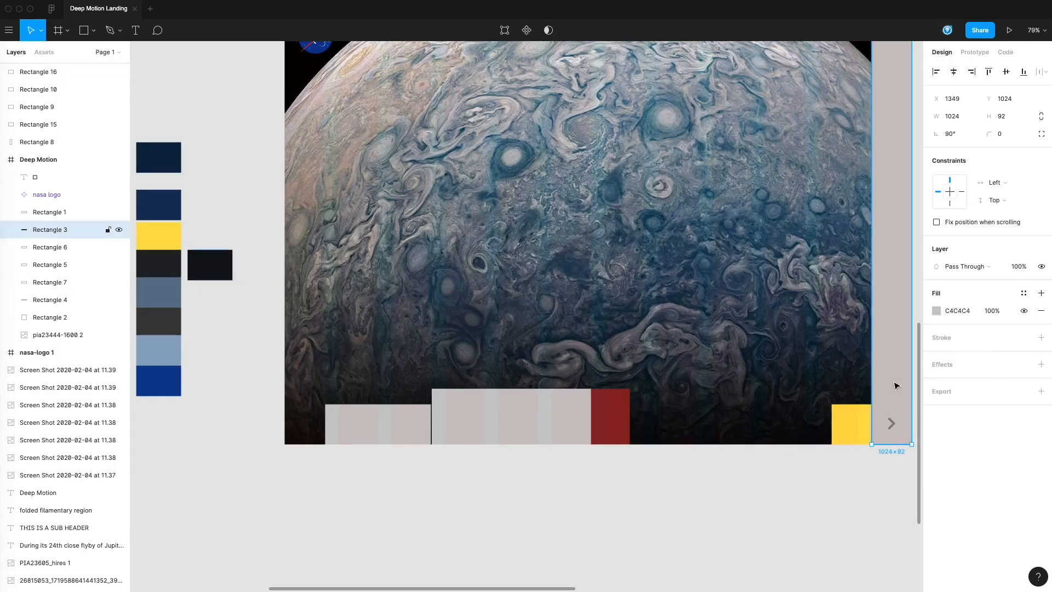
click(1024, 293)
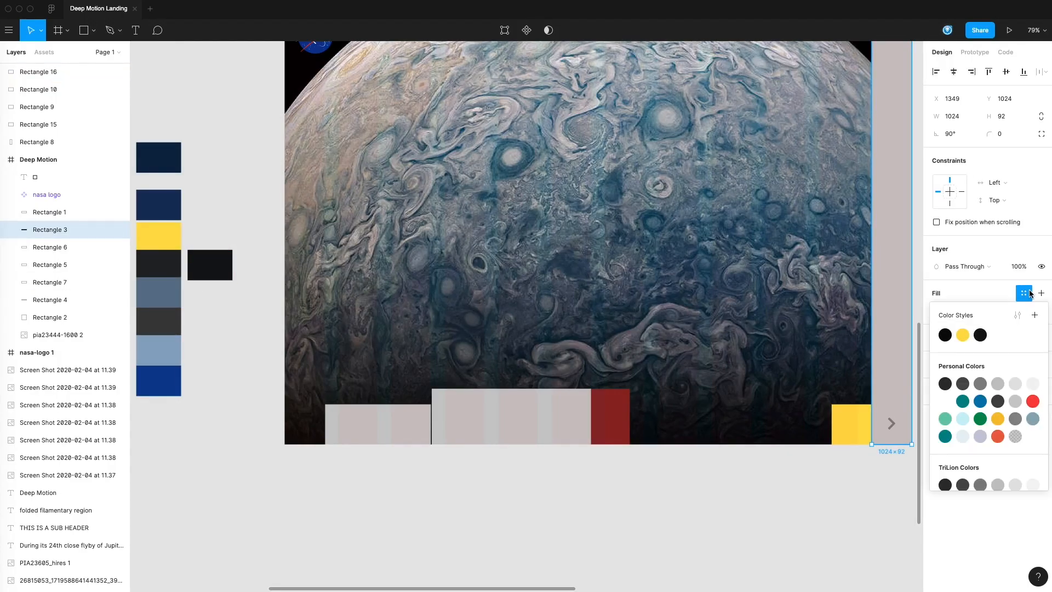
click(980, 335)
click(853, 498)
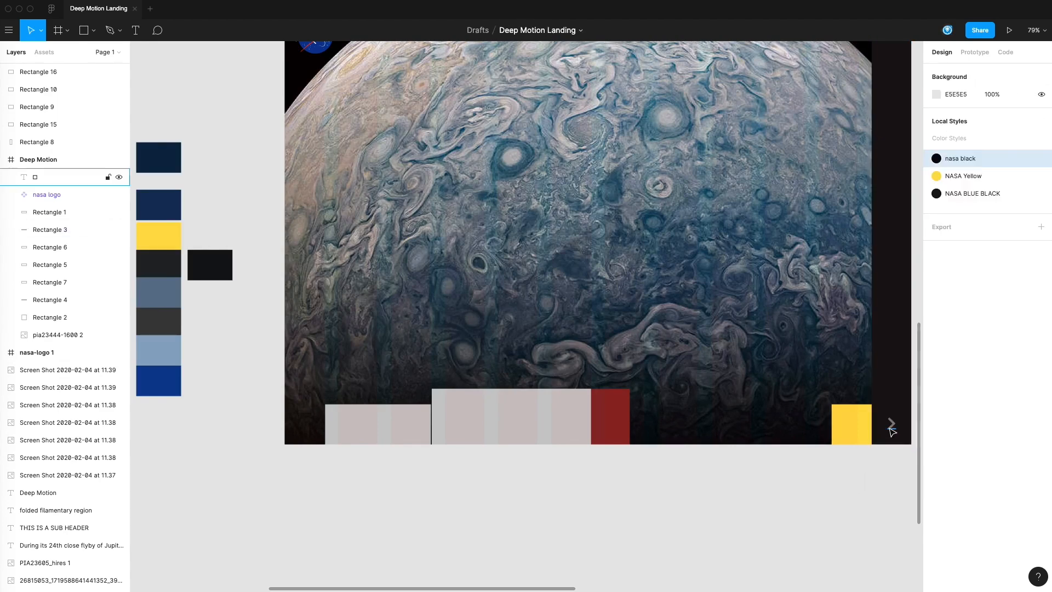
Step: Recolor the chevron icon at the foot of the side bar to white #FFFFFF
click(891, 423)
click(954, 415)
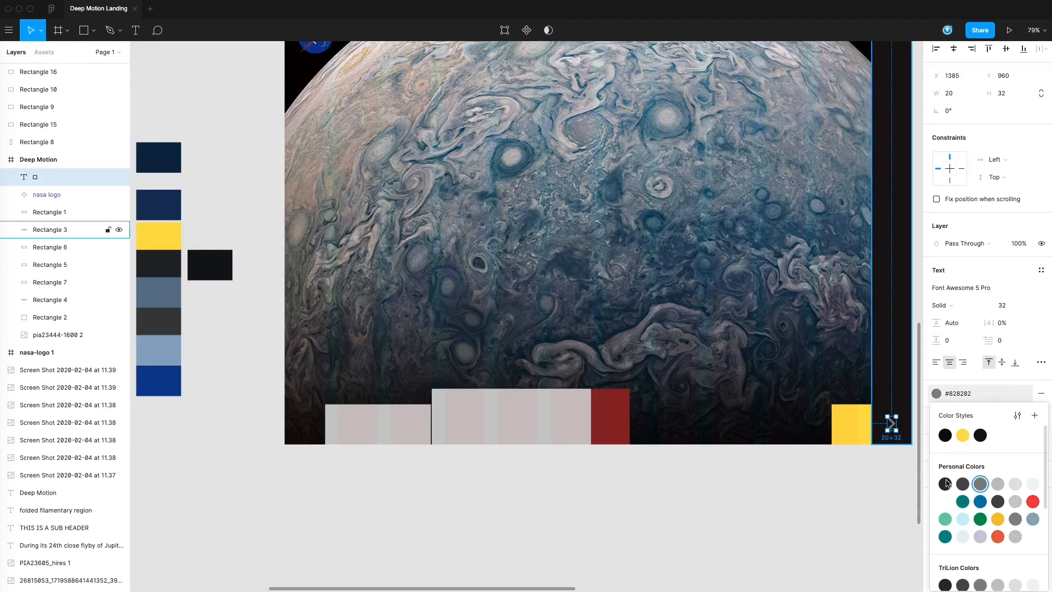
click(945, 501)
click(878, 483)
scroll(855, 455, down, 2)
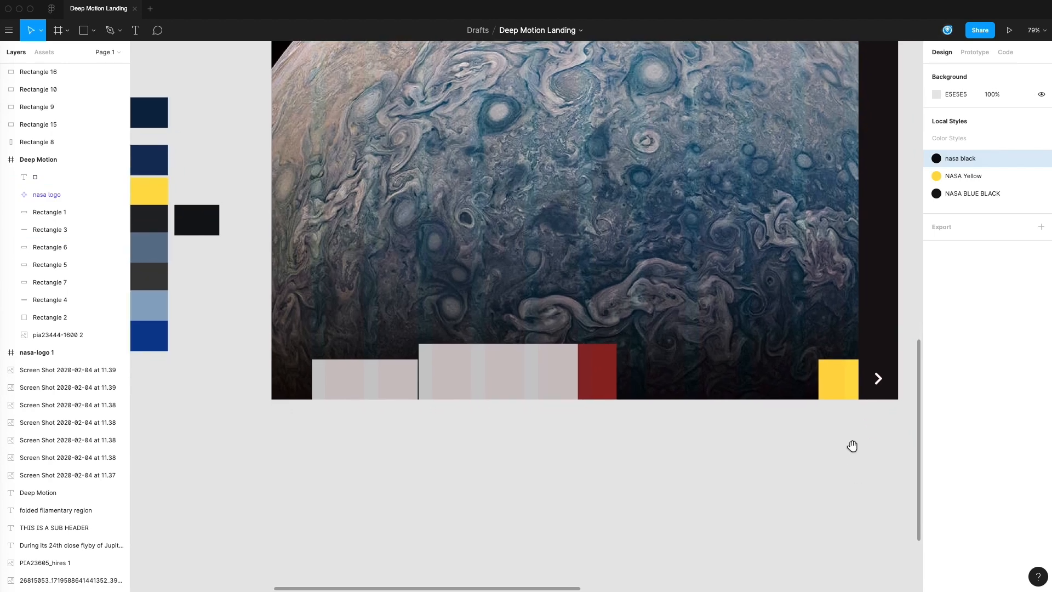
Step: Adjust the white chevron's height in the side bar and place a copy rotated 180° on the yellow block
click(878, 374)
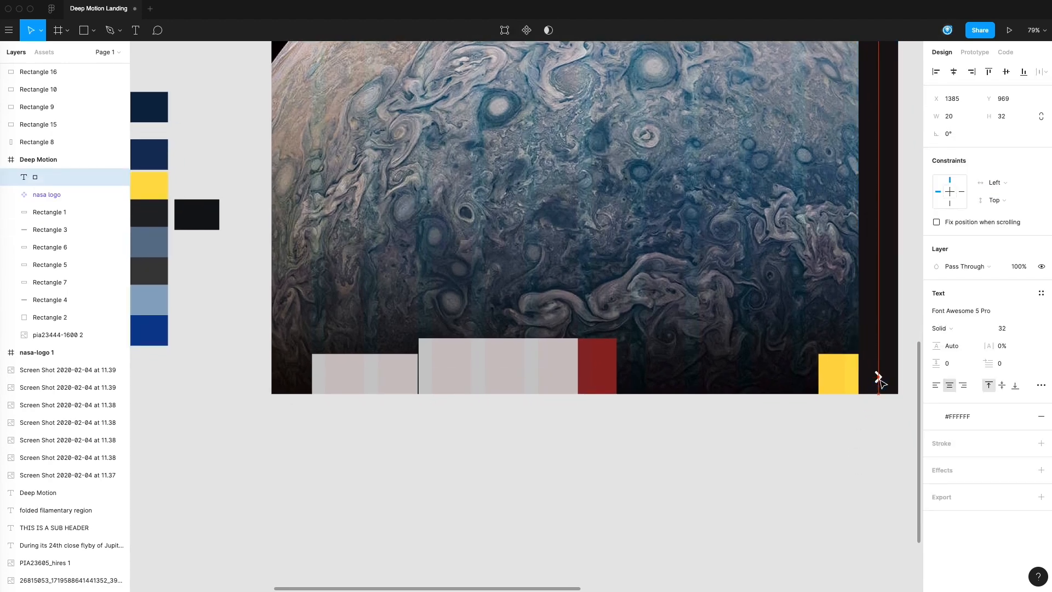
click(883, 384)
click(880, 377)
drag(883, 378, 822, 404)
click(822, 403)
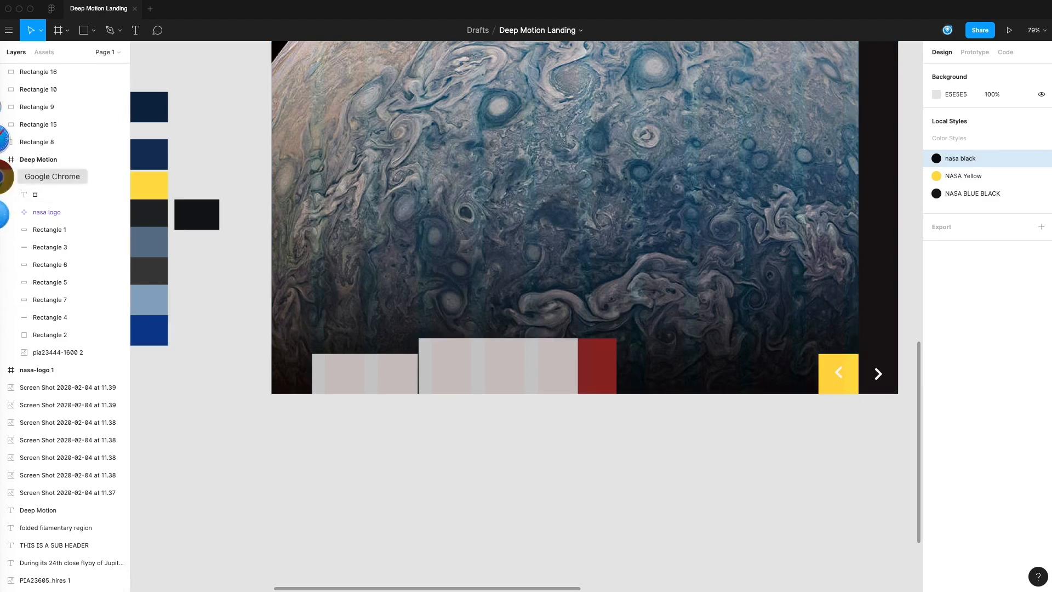
Step: Switch to Chrome, search Font Awesome for chevron-left, copy the solid icon's glyph and return to the Figma design
click(8, 162)
click(132, 12)
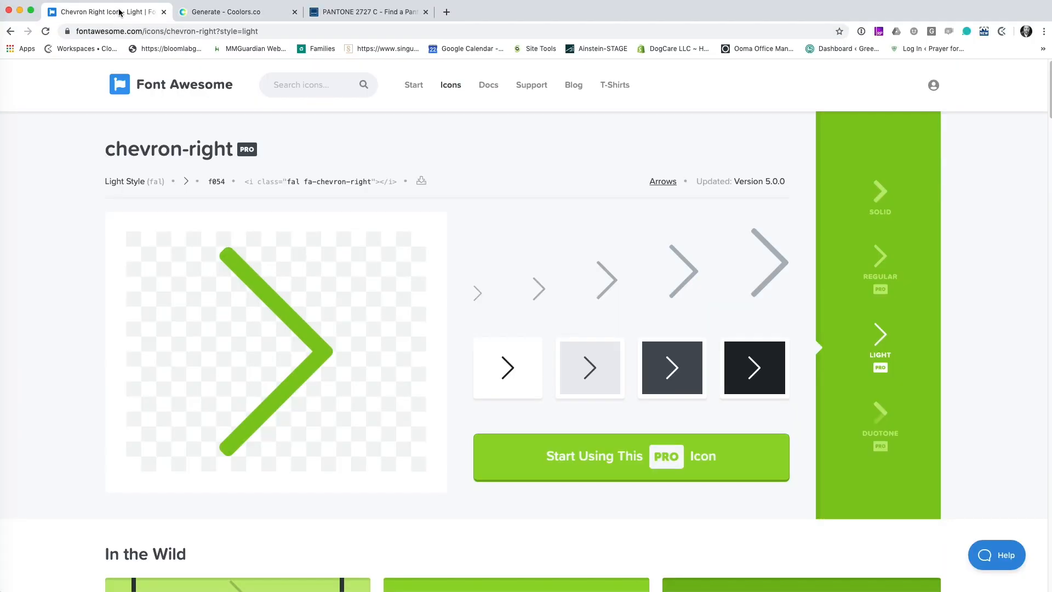
click(320, 87)
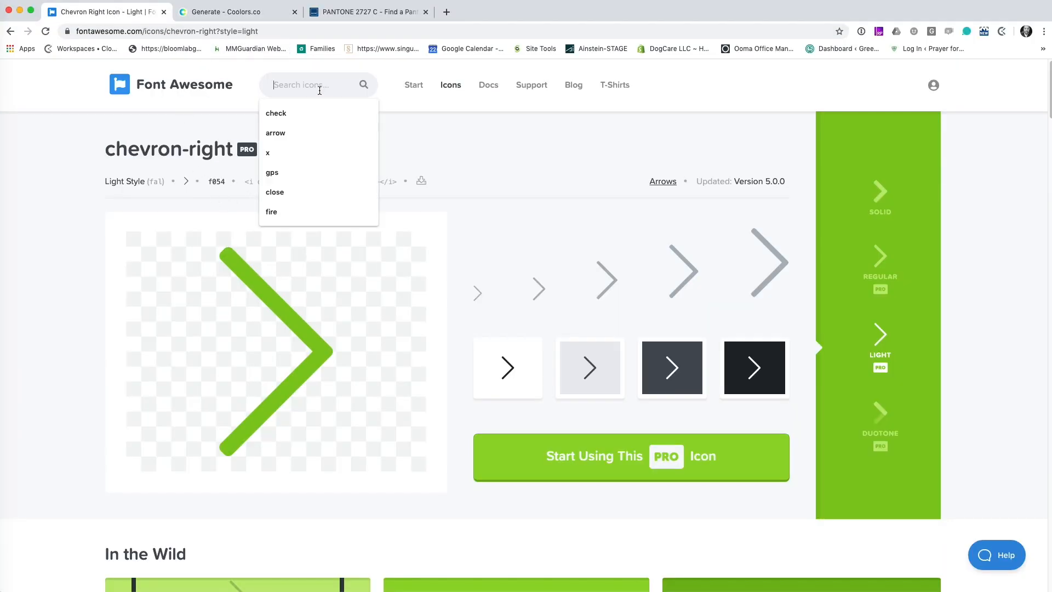
text(chevron-left)
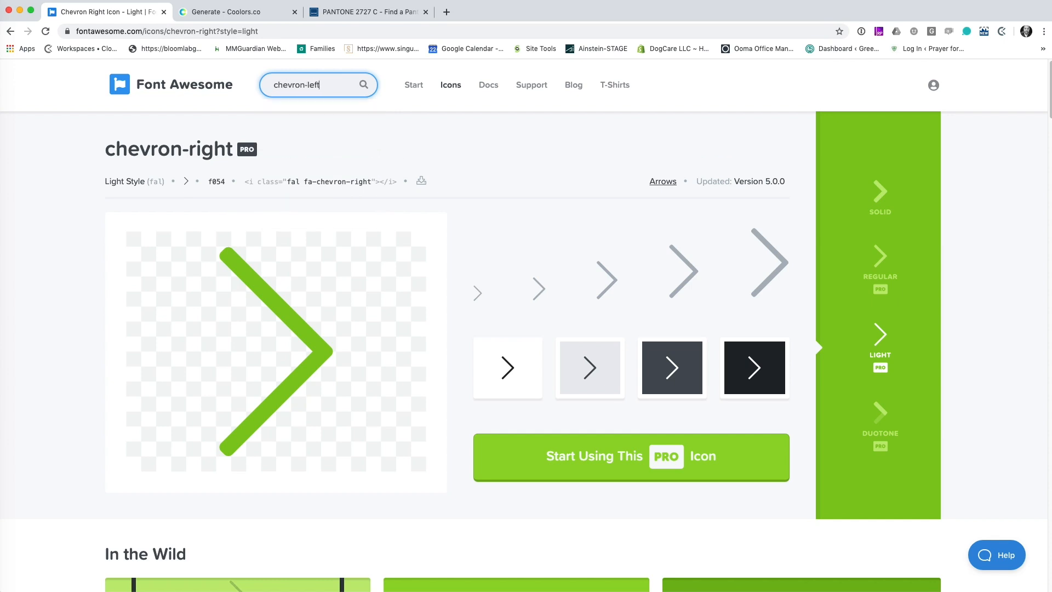
key(Return)
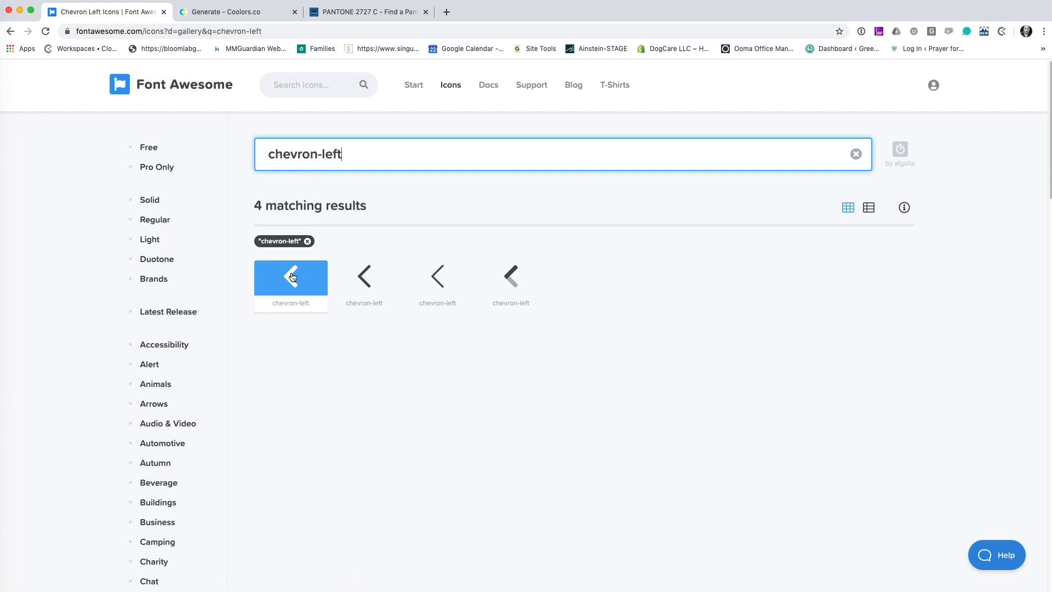
click(292, 278)
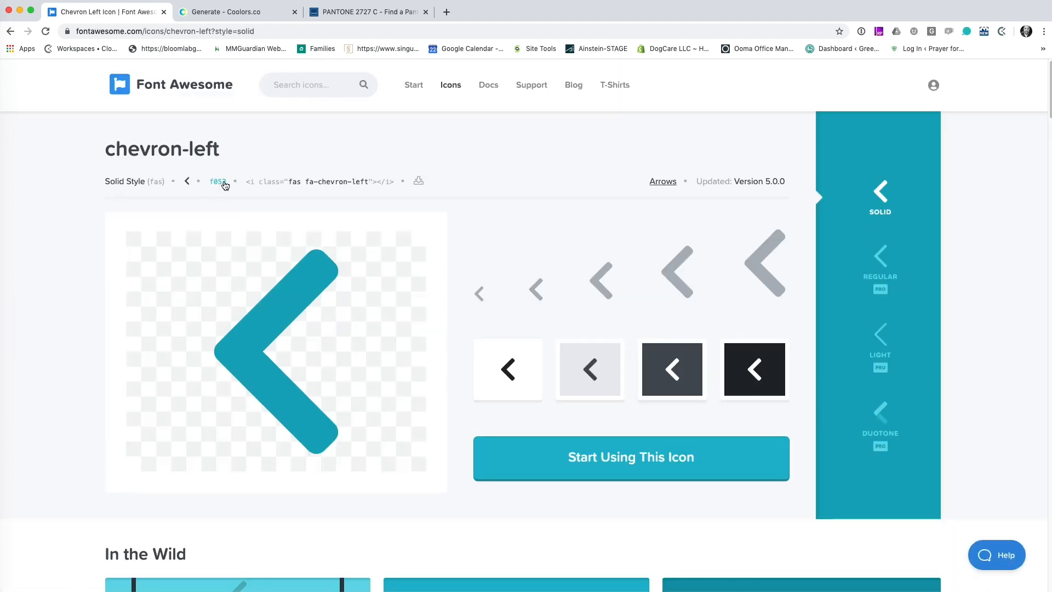
click(187, 186)
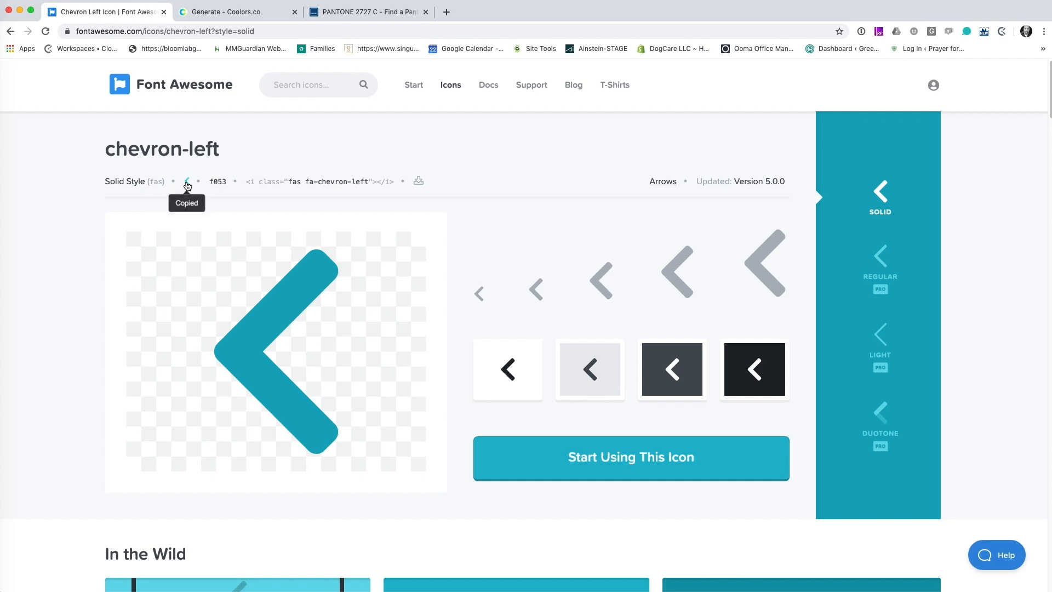
click(6, 230)
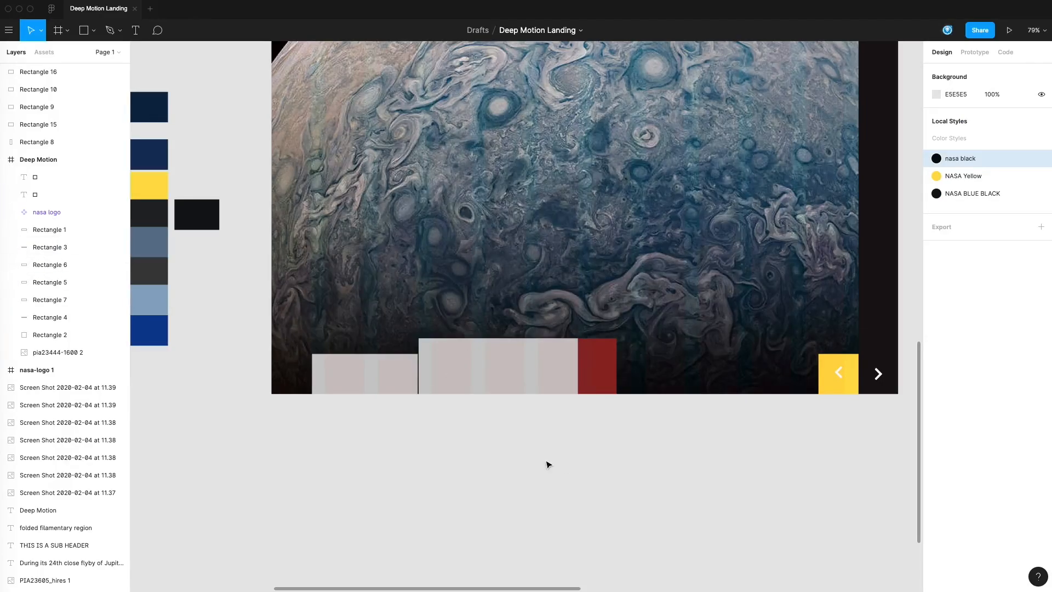
click(838, 373)
key(Escape)
key(Return)
key(Escape)
key(Escape)
key(super+z)
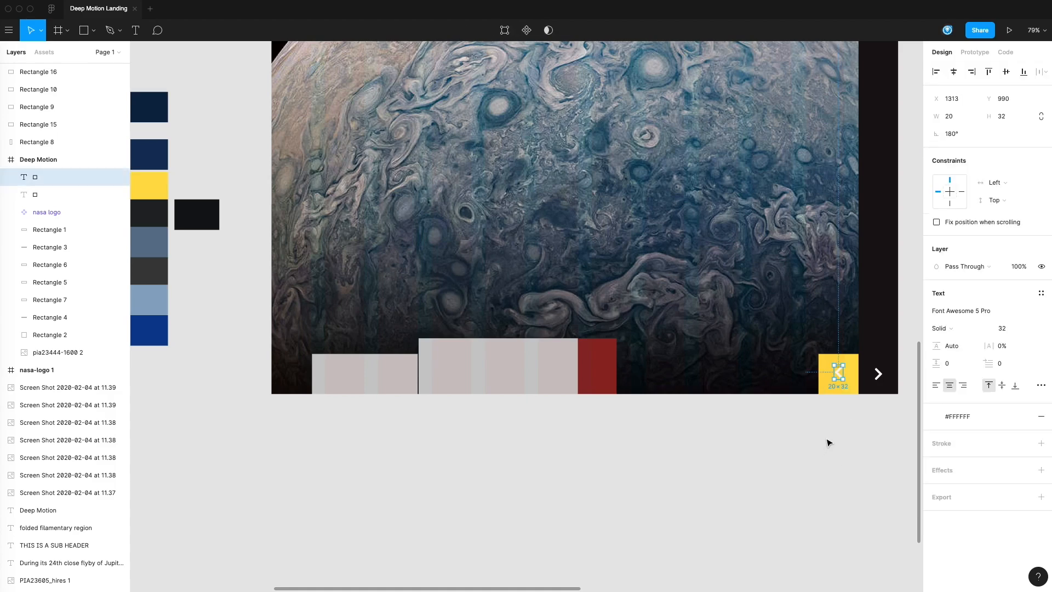
Step: Replace the yellow block's rotated chevron with the copied chevron-left glyph at 0° rotation
click(839, 374)
double_click(839, 374)
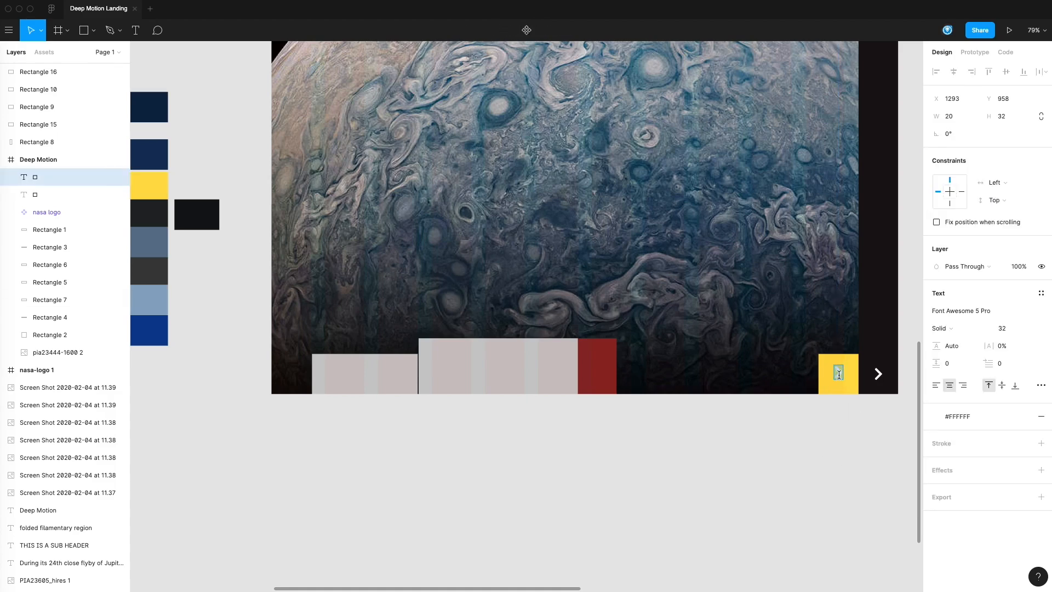
click(862, 425)
scroll(825, 422, right, 3)
click(778, 374)
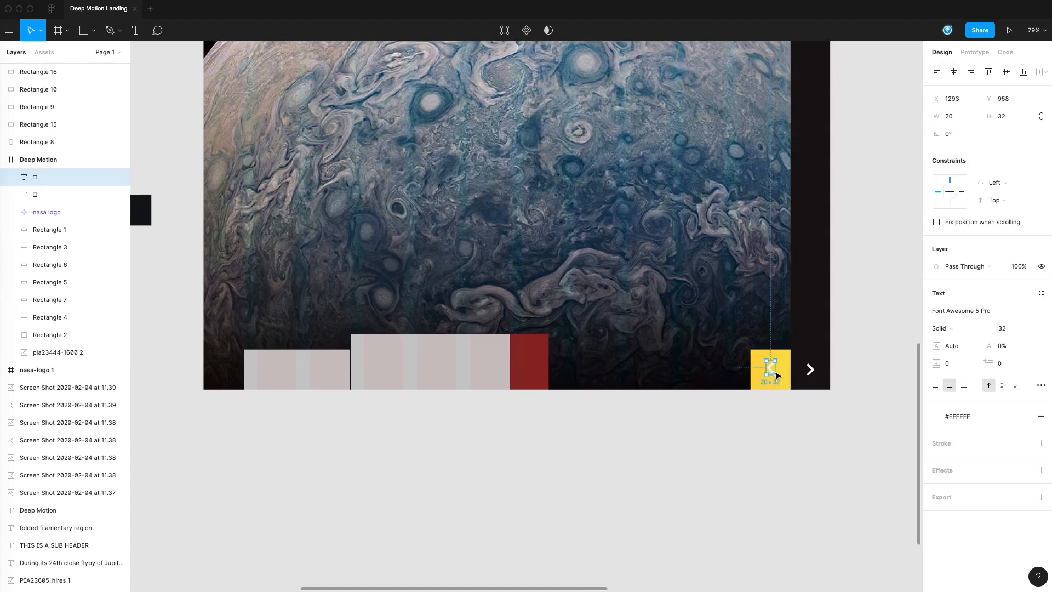
click(830, 395)
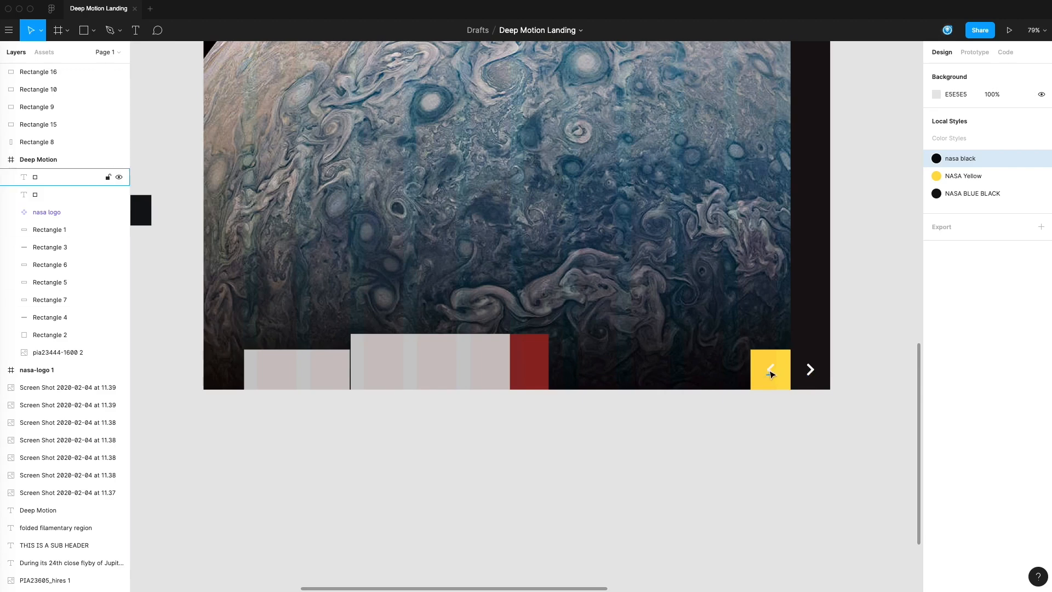
Step: Move the left chevron down to Y 962 within the yellow block
drag(829, 421, 824, 420)
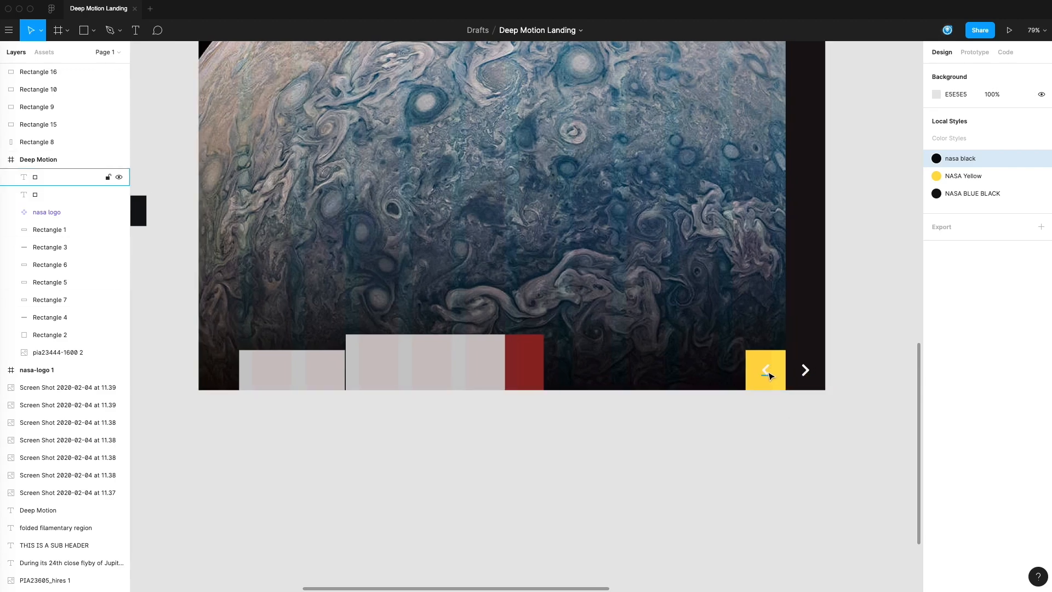
click(767, 374)
click(763, 427)
scroll(730, 439, up, 1)
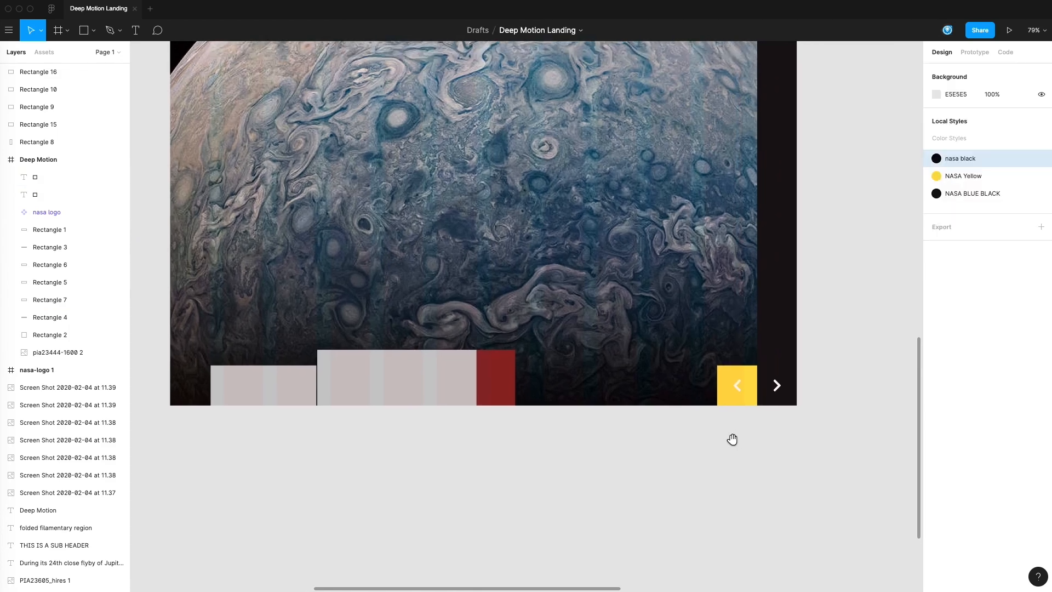
Step: Apply the NASA BLUE BLACK color style to the left chevron on the yellow block
click(766, 385)
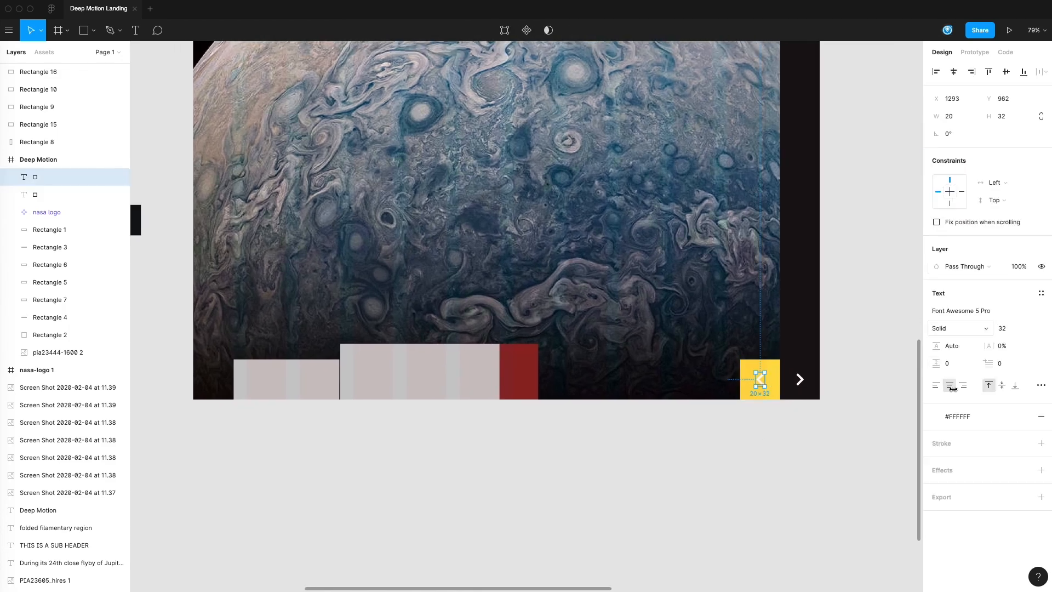
click(977, 414)
click(981, 435)
click(772, 413)
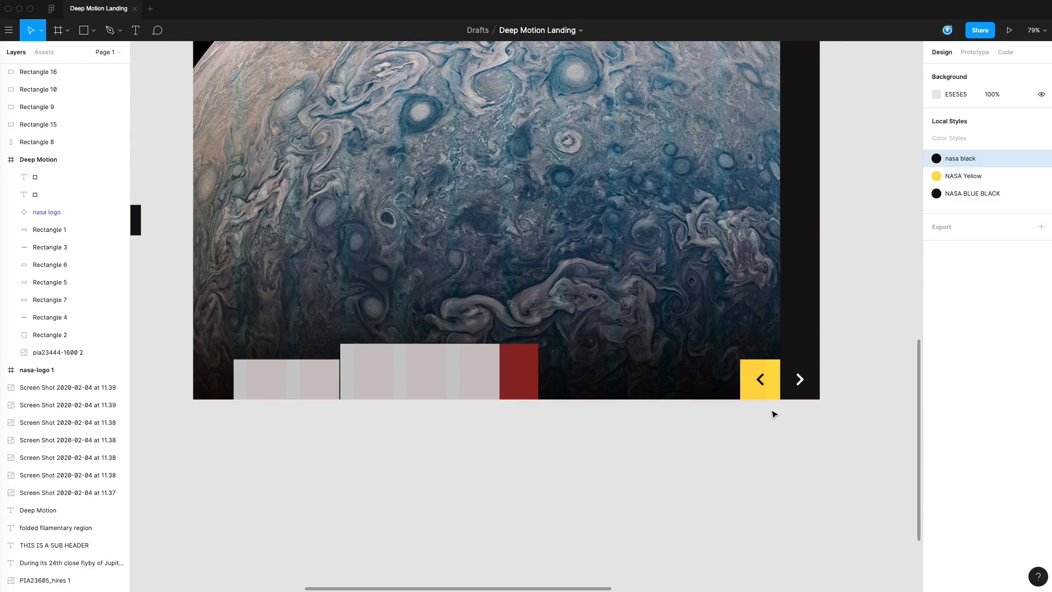
Step: Review the whole Deep Motion page, comparing the side bar and chevron blocks with the header and bottom blocks
drag(758, 399, 726, 437)
drag(821, 411, 776, 417)
drag(563, 260, 721, 340)
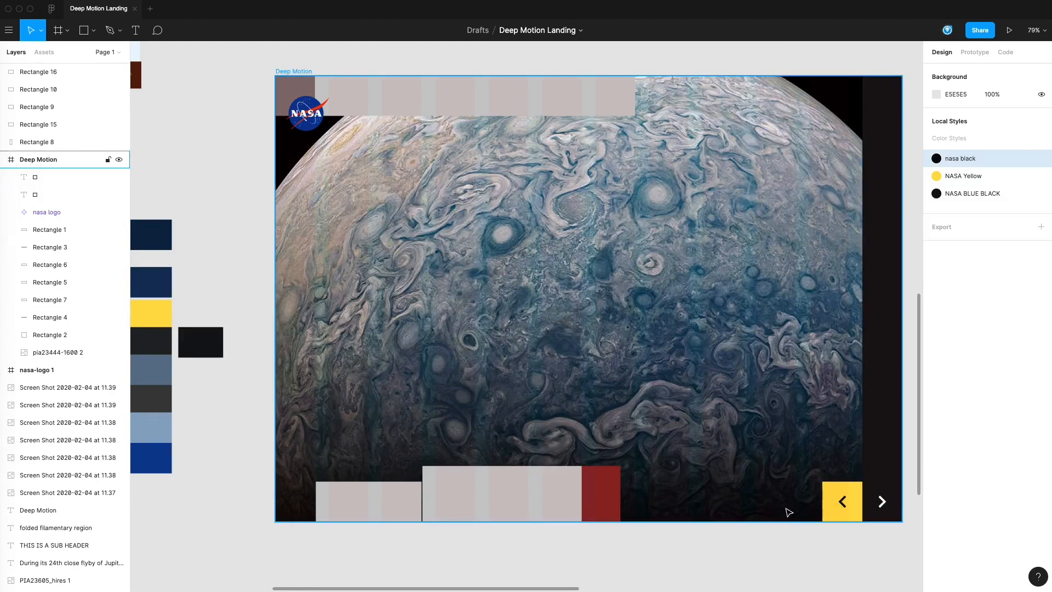
drag(805, 526, 845, 498)
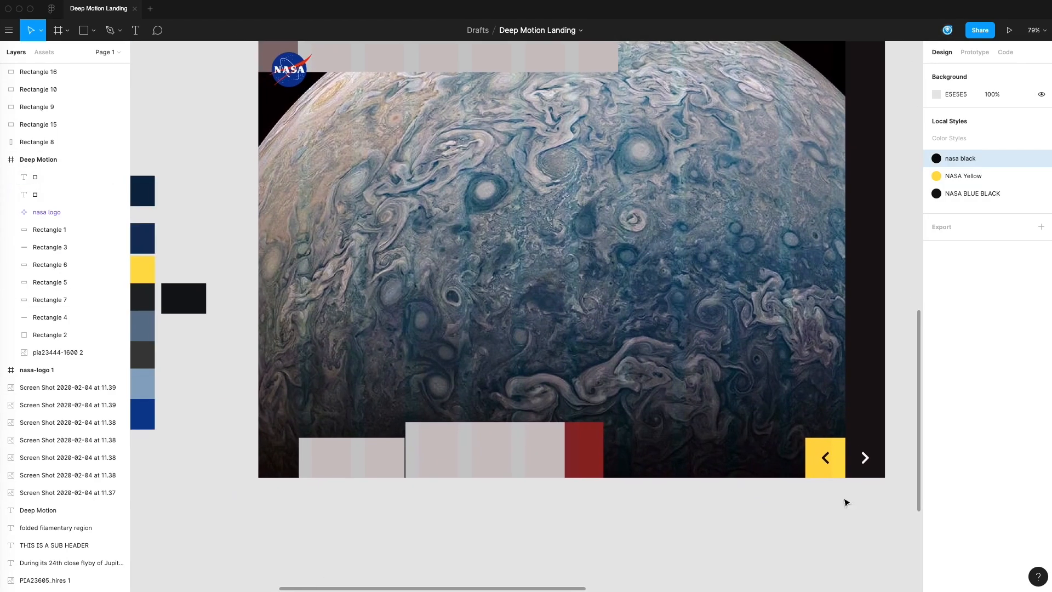
scroll(674, 378, down, 5)
scroll(684, 422, up, 5)
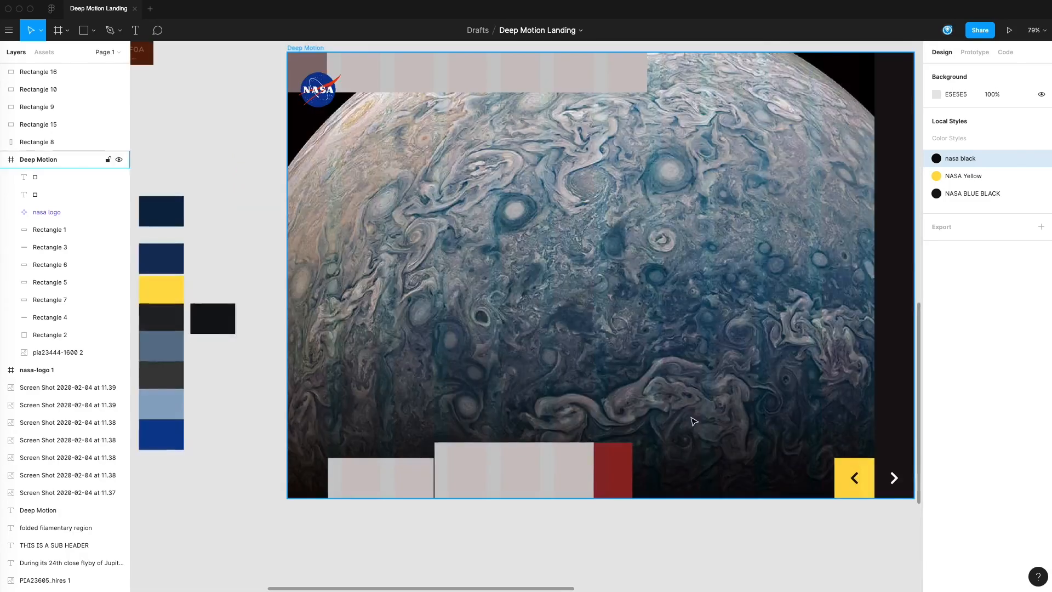
scroll(693, 455, up, 2)
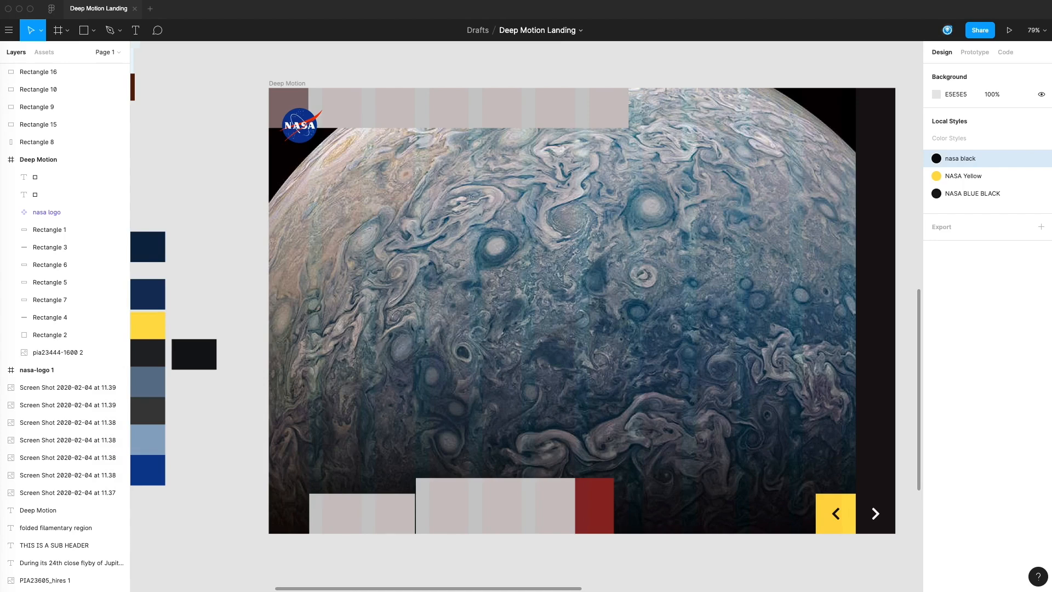
scroll(855, 562, right, 3)
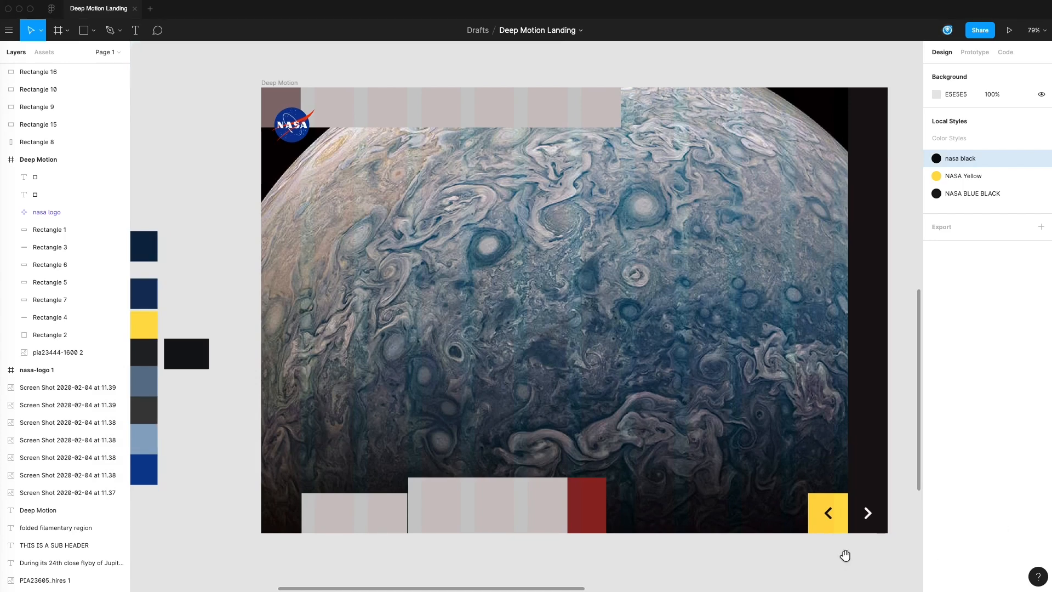
Step: Narrow the side bar to 78 and align it with the page frame's outer edge at X 1362
click(858, 329)
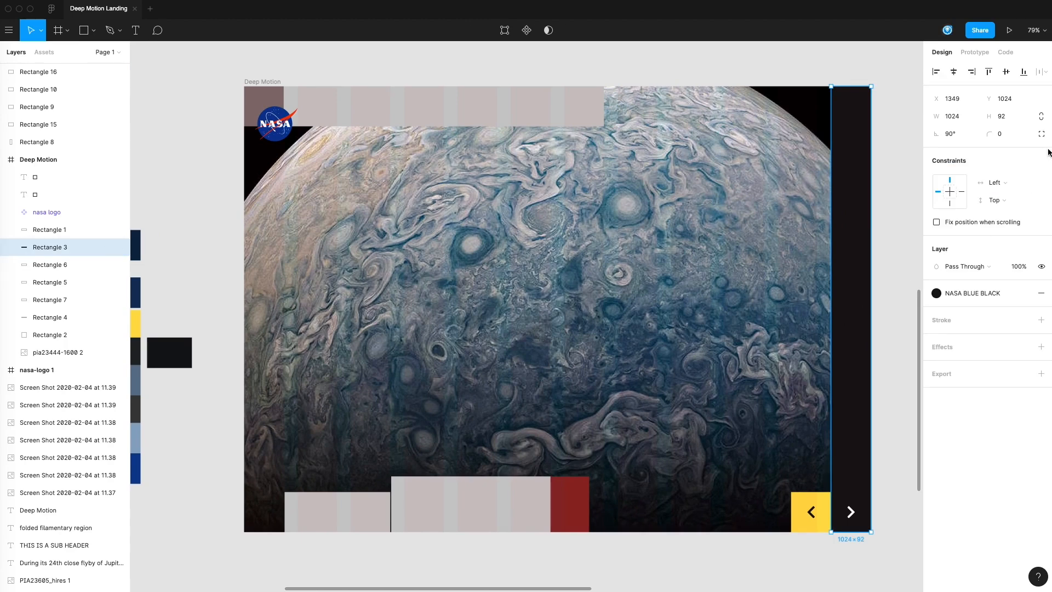
click(1007, 116)
text(78)
key(Return)
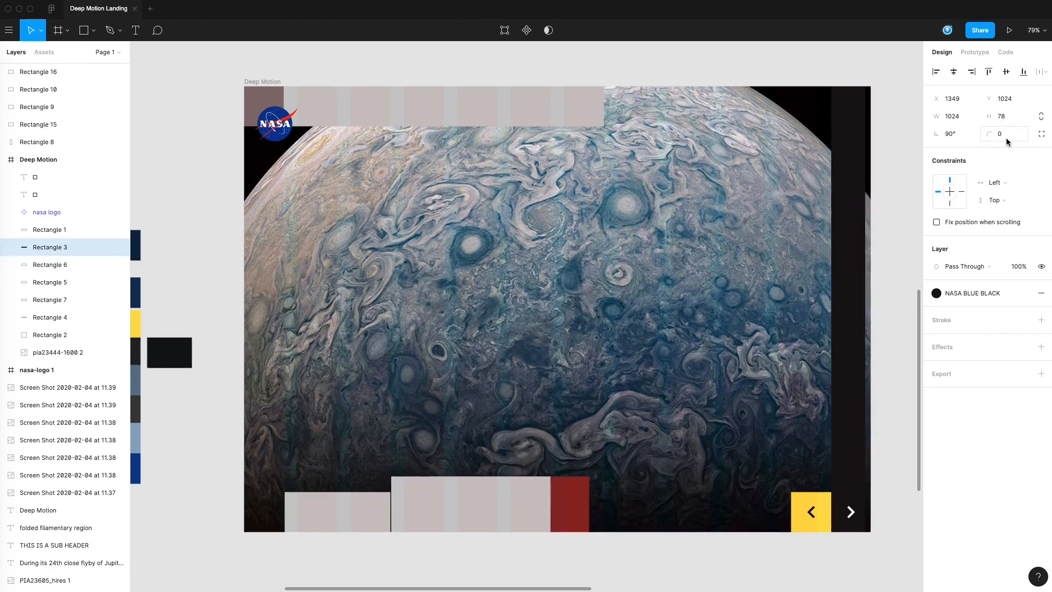
drag(863, 215, 869, 214)
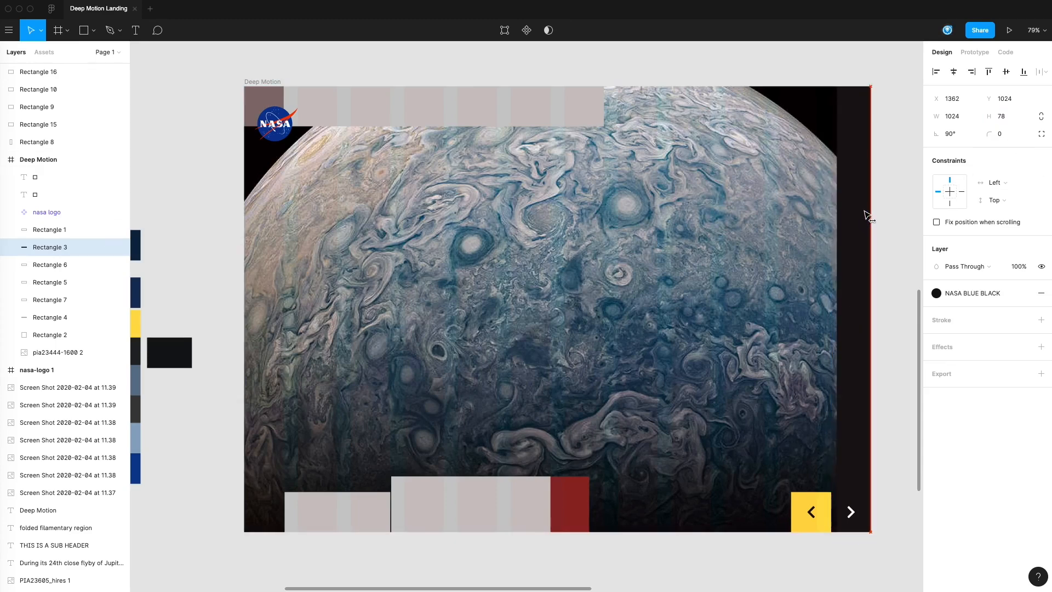
Step: Resize the yellow chevron block to 78 by 78 with locked proportions and place it against the side bar at X 1284, Y 946
scroll(832, 457, down, 2)
click(814, 482)
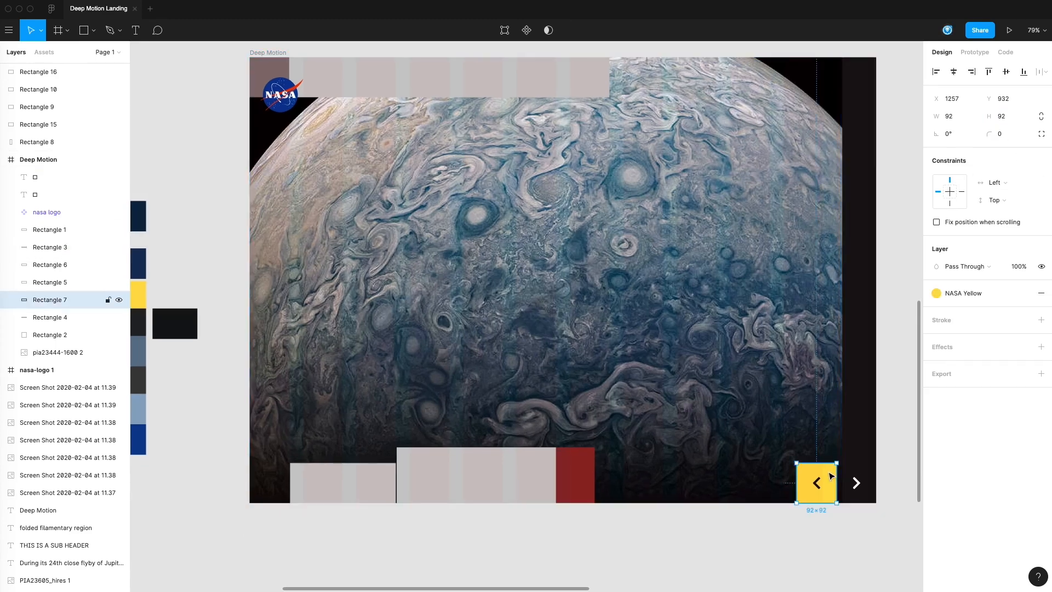
click(1003, 116)
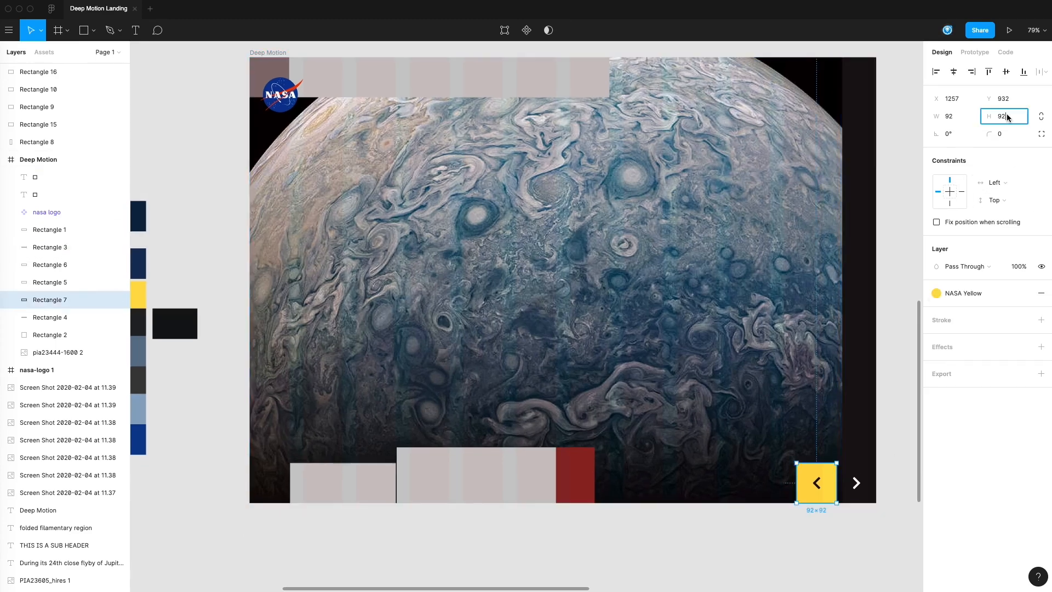
click(1042, 117)
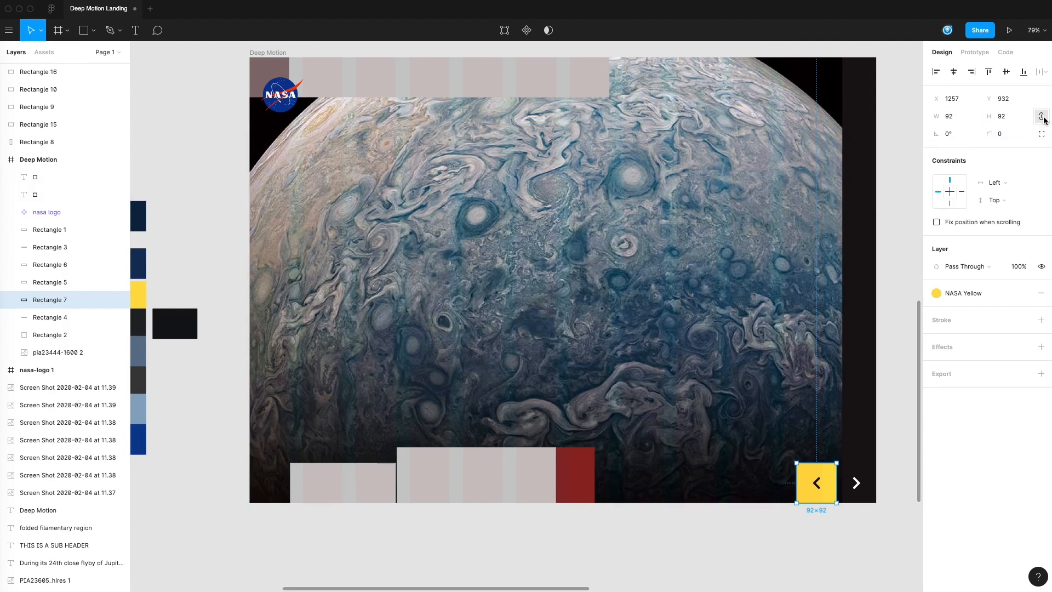
click(990, 116)
text(78)
key(Return)
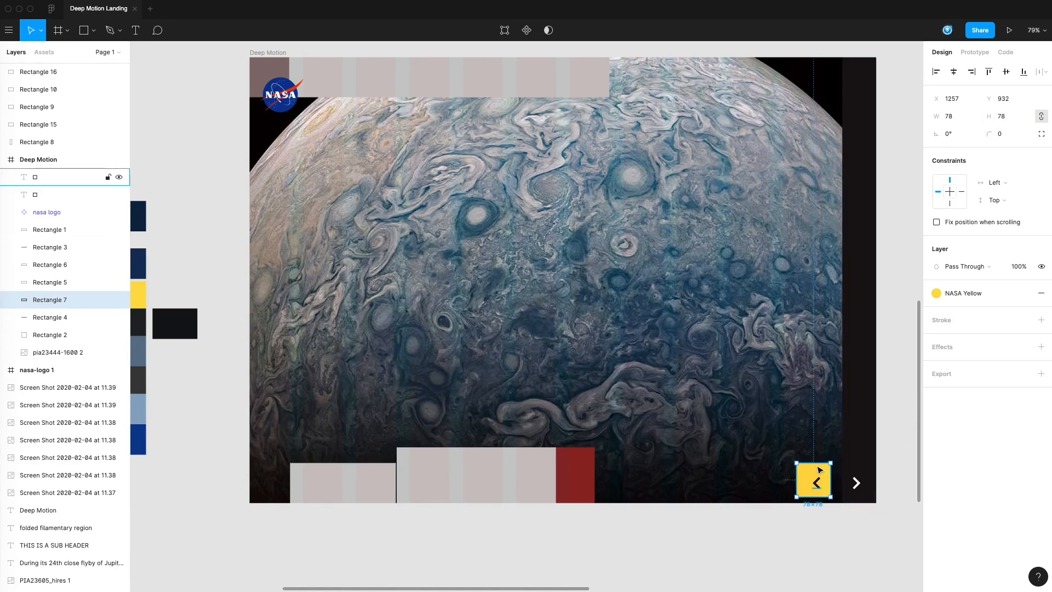
drag(820, 476, 832, 483)
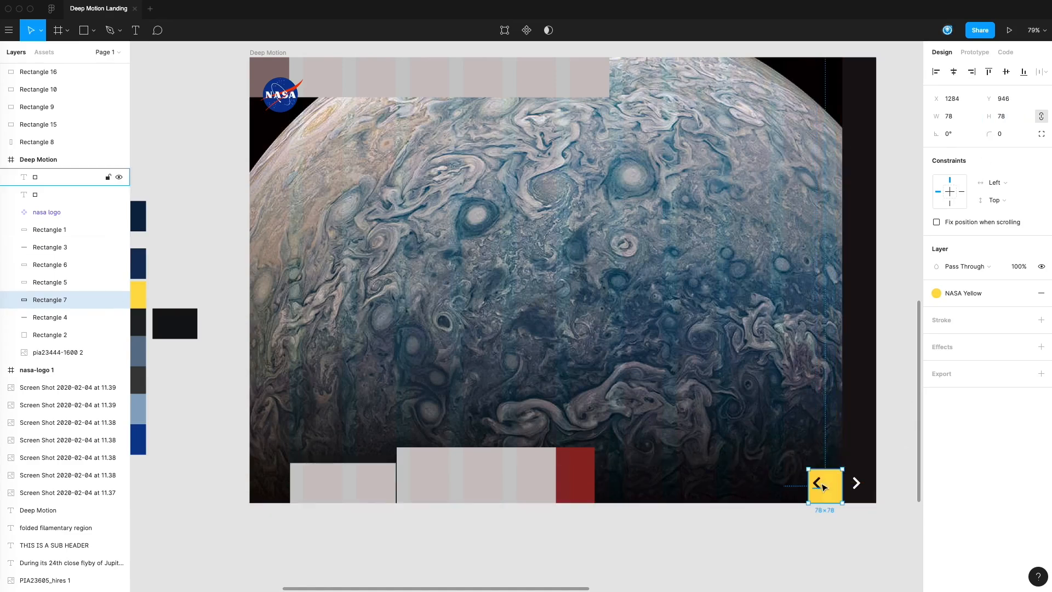
click(834, 531)
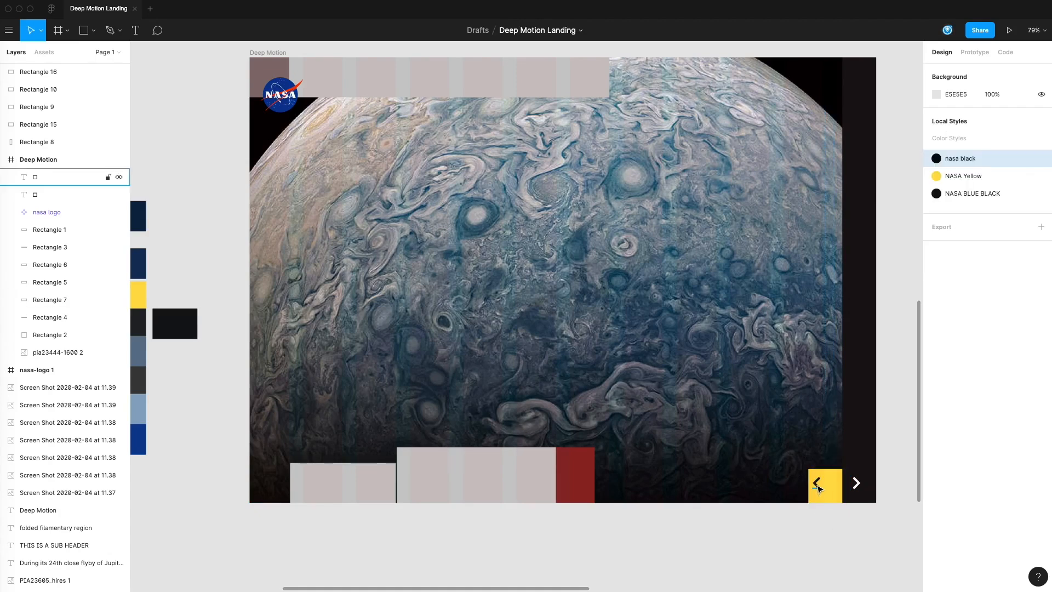
Step: Recenter the left chevron in the yellow block and the right chevron in the side bar
click(827, 491)
drag(856, 483, 862, 489)
click(855, 522)
Step: Set the height of the long header bar to 78
scroll(767, 383, up, 1)
click(517, 120)
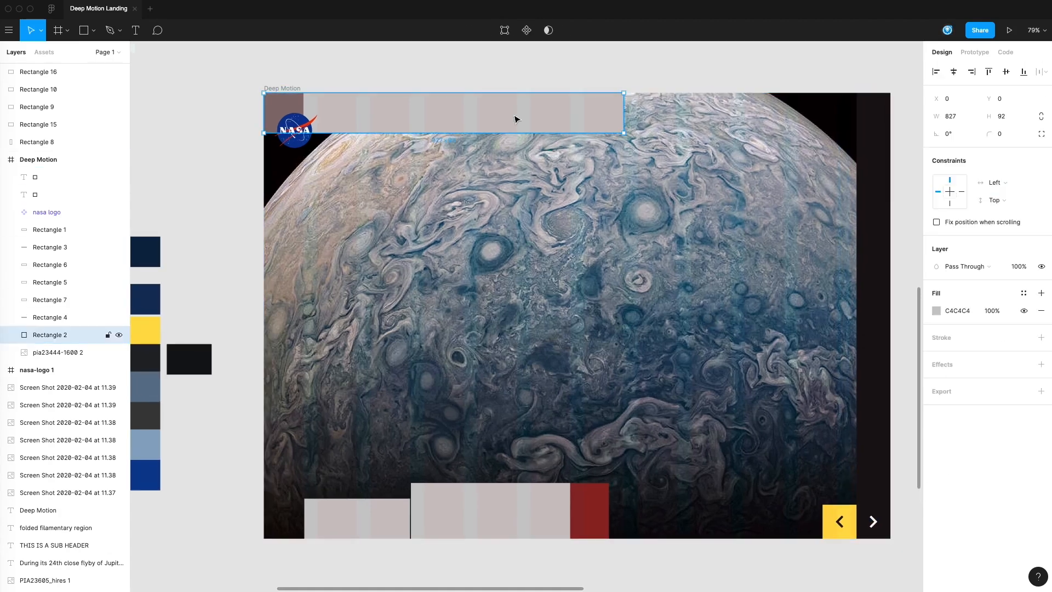
click(998, 116)
text(78)
key(Return)
click(467, 79)
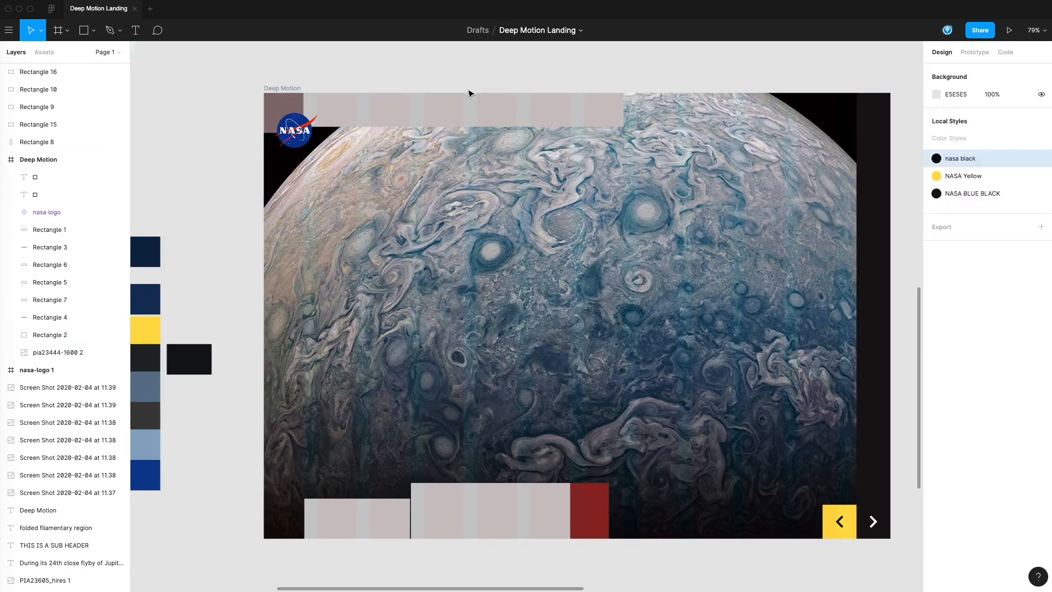
Step: Resize the darker square behind the NASA logo to 78 by 78 at the header's outer corner
click(285, 110)
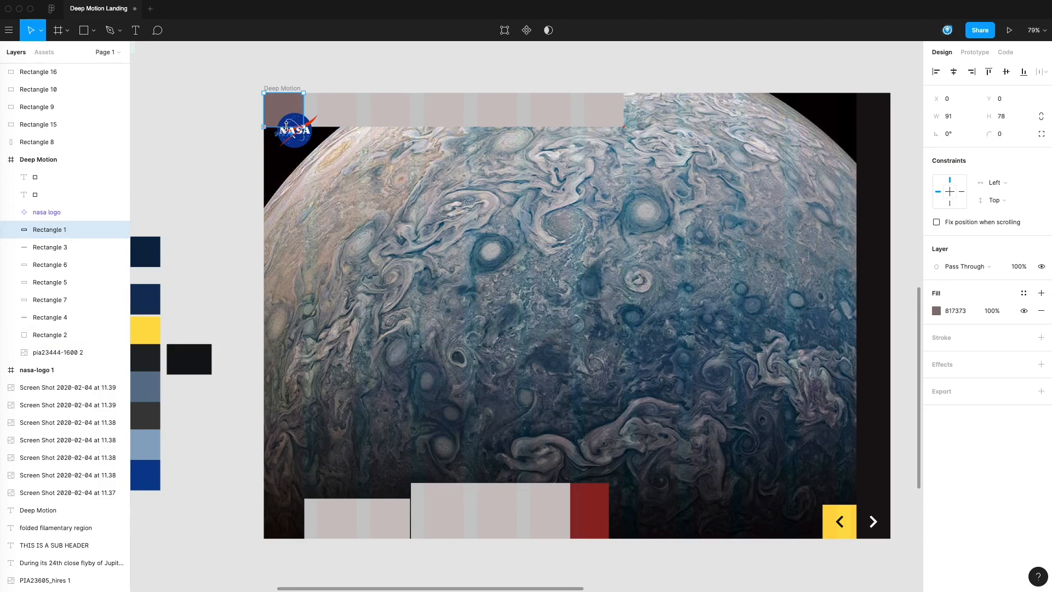
drag(303, 113, 297, 111)
click(940, 114)
text(78)
click(1007, 118)
text(78)
key(Return)
click(403, 86)
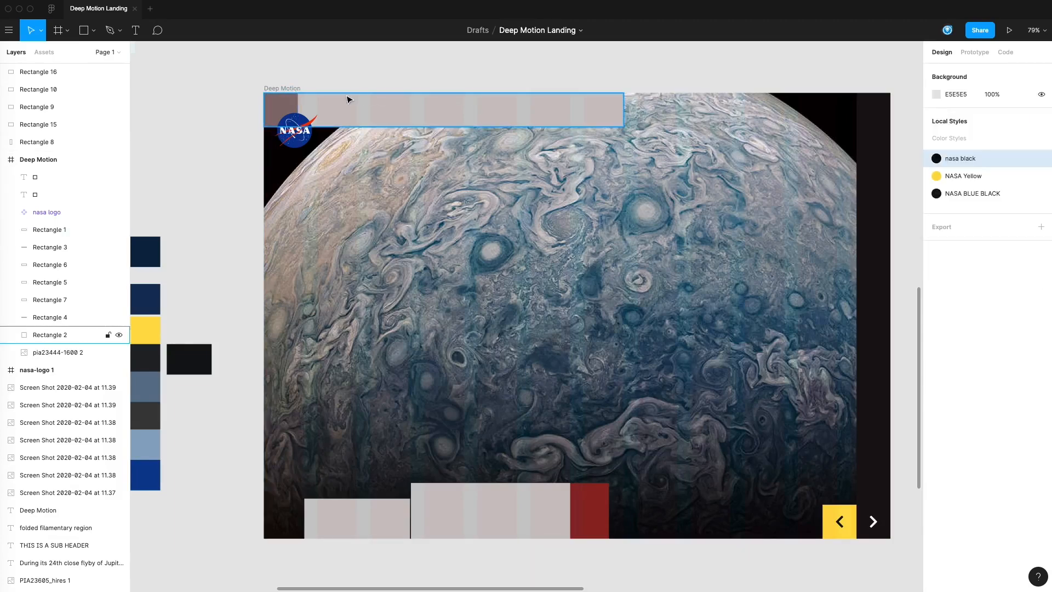
click(283, 104)
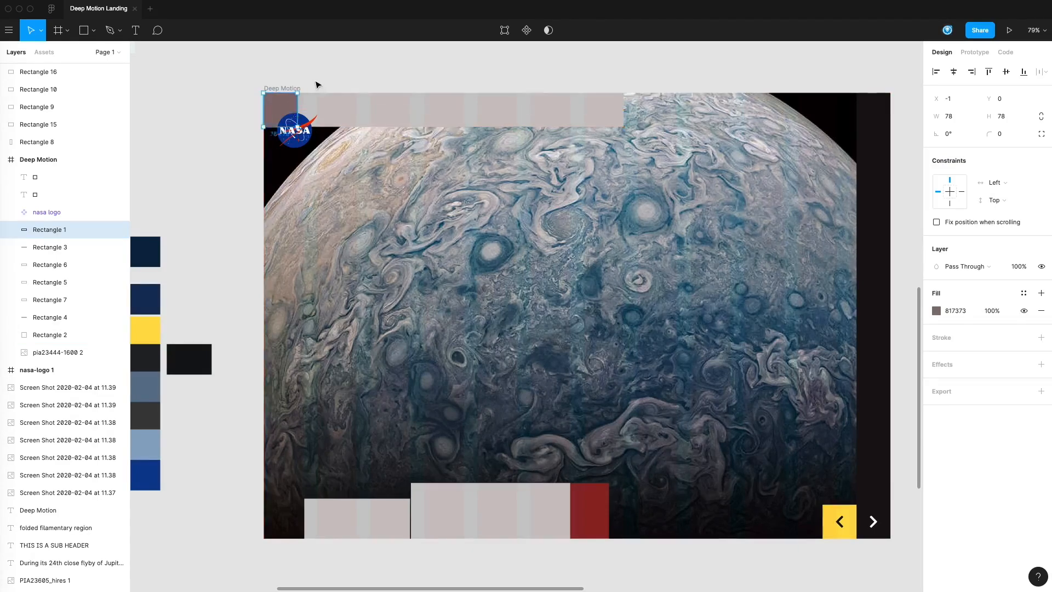
click(318, 86)
Step: Set the smaller grey bottom block's height to 78 and move it down to Y 946 on the page's bottom edge
scroll(603, 230, down, 3)
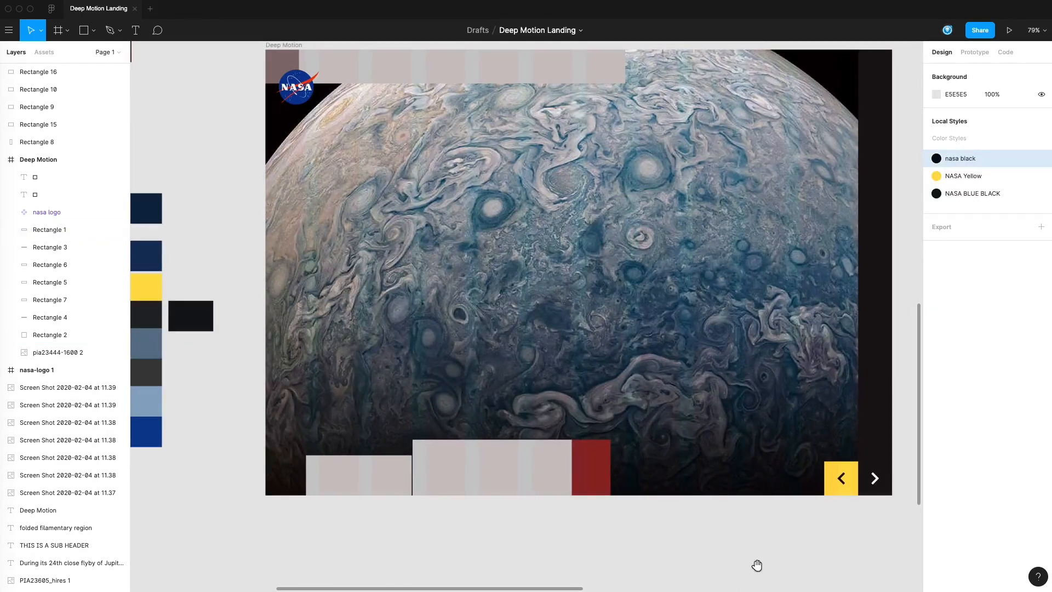
drag(757, 565, 752, 571)
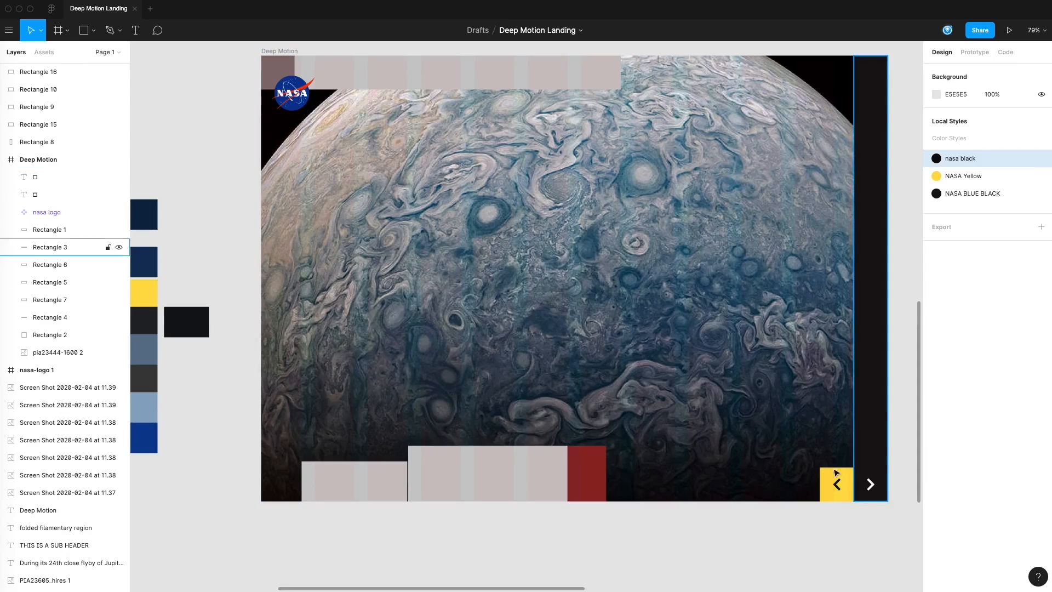
scroll(768, 312, up, 1)
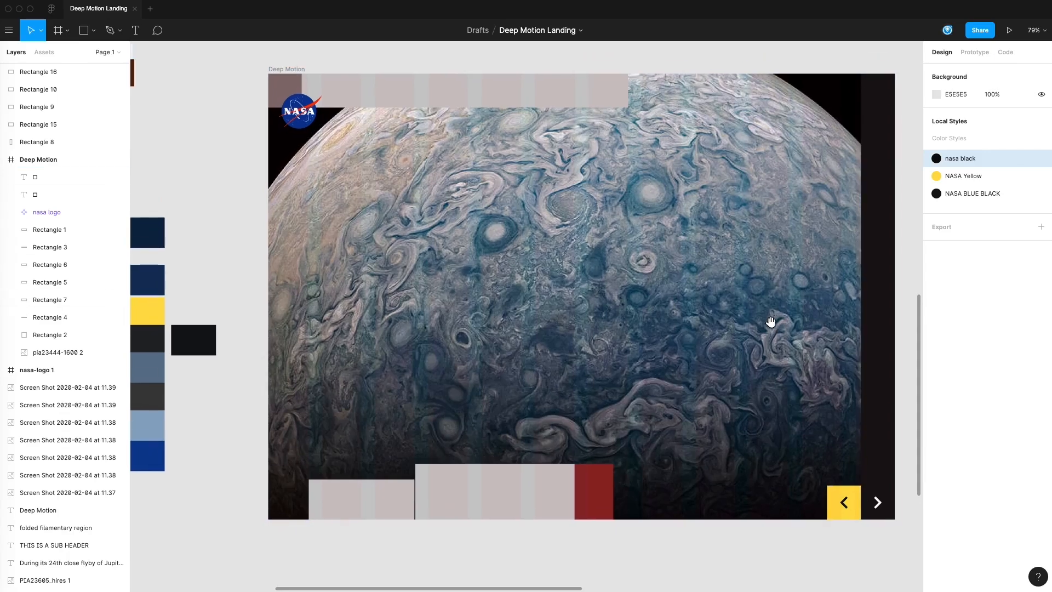
click(357, 493)
click(1002, 116)
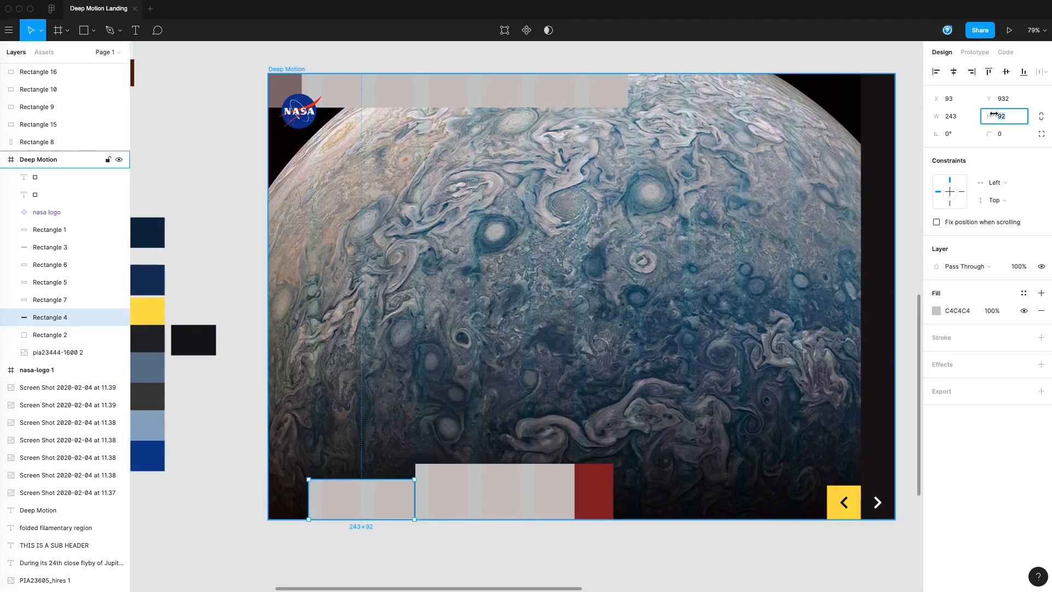
text(78)
key(Return)
drag(372, 495, 347, 500)
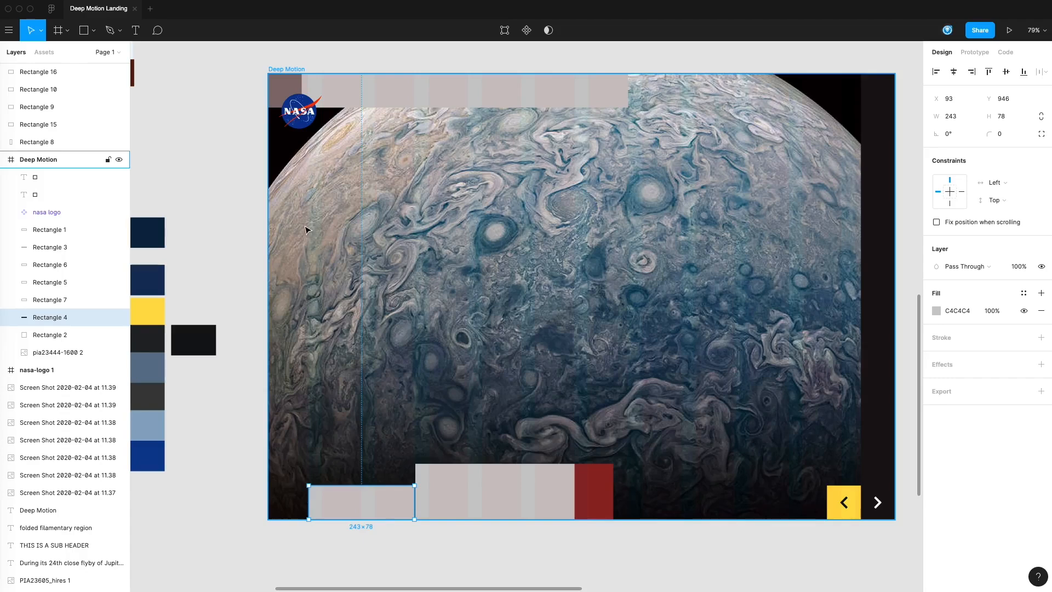
Step: Raise the opacity of the Deep Motion frame's red 12-column layout grid to 6%
click(285, 70)
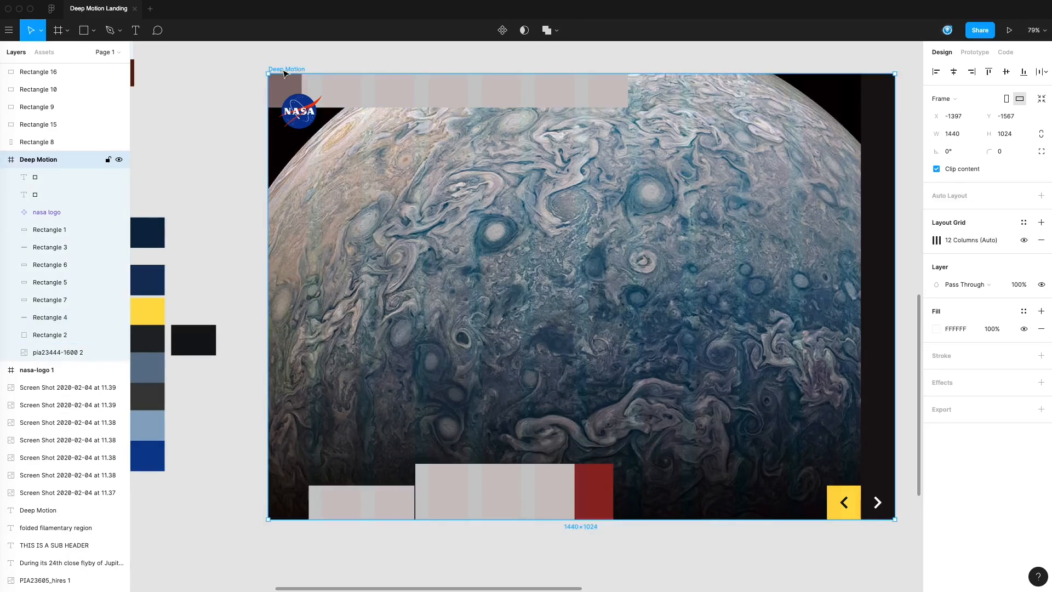
click(935, 240)
click(900, 285)
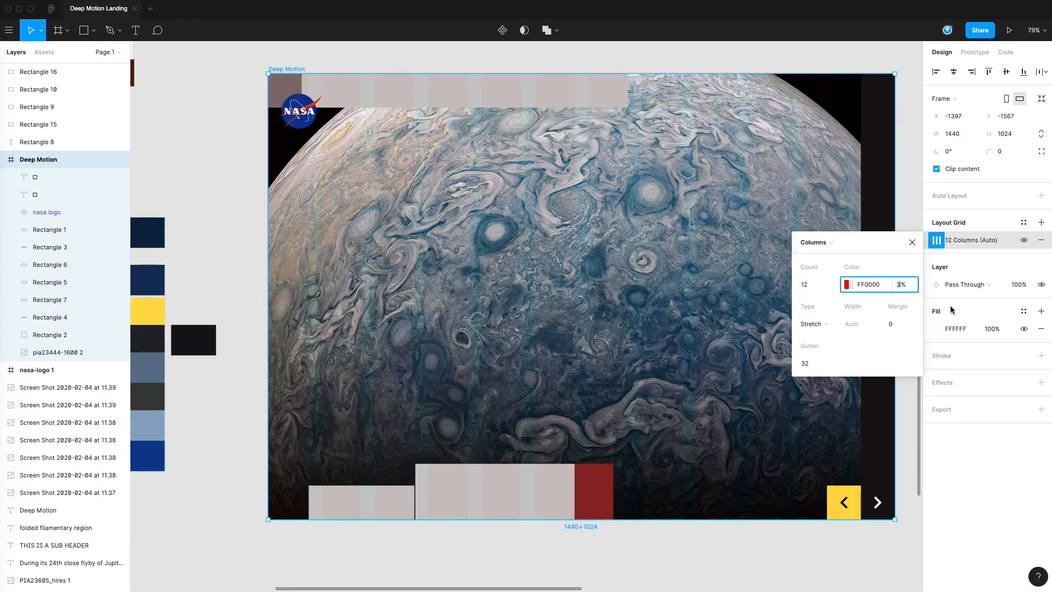
text(33)
key(Return)
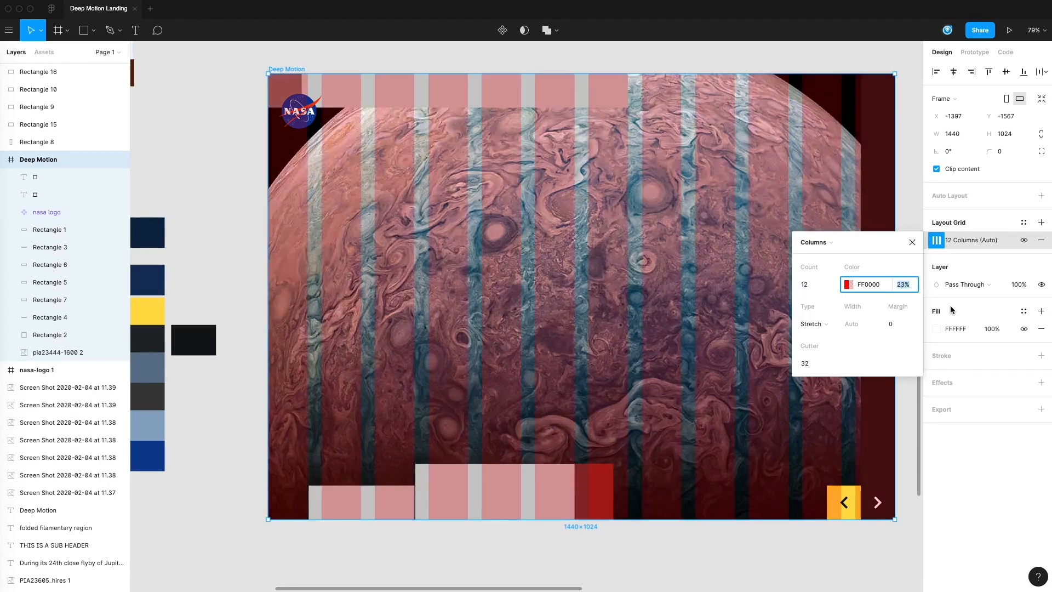
text(13)
key(Return)
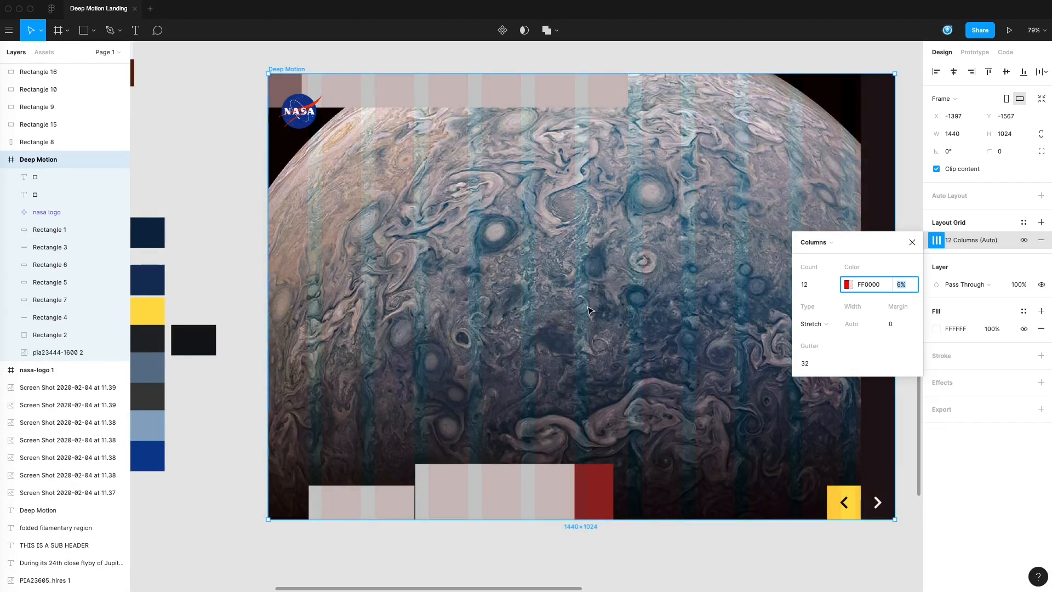
click(228, 146)
Step: Stretch the smaller grey bottom block to X 91 and width 247 so it meets the larger grey block
drag(254, 192, 294, 196)
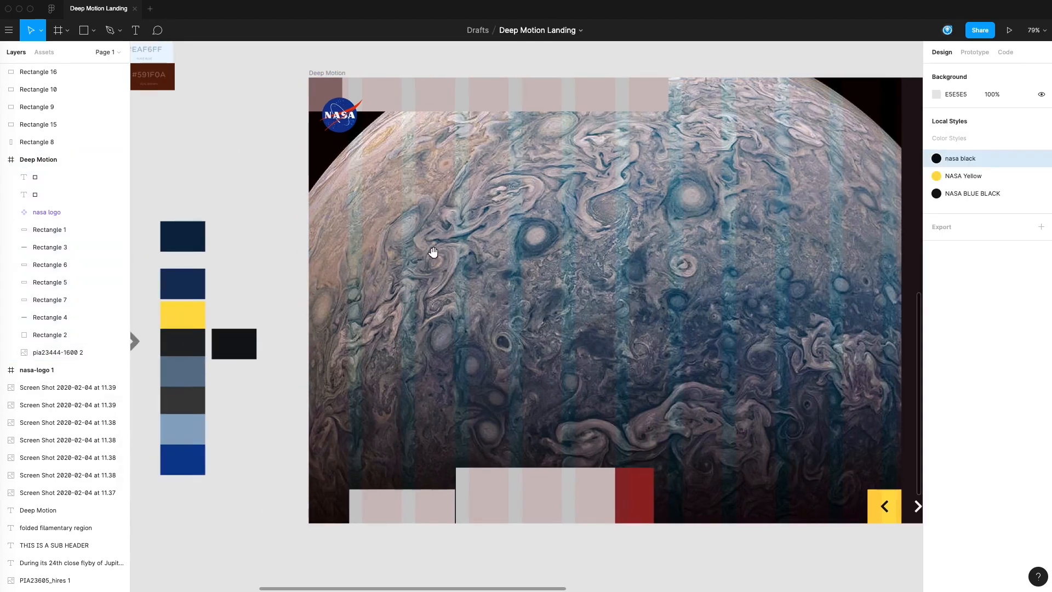
drag(433, 253, 554, 239)
click(474, 496)
mouse_move(471, 493)
mouse_down()
mouse_move(494, 492)
mouse_move(468, 492)
mouse_up()
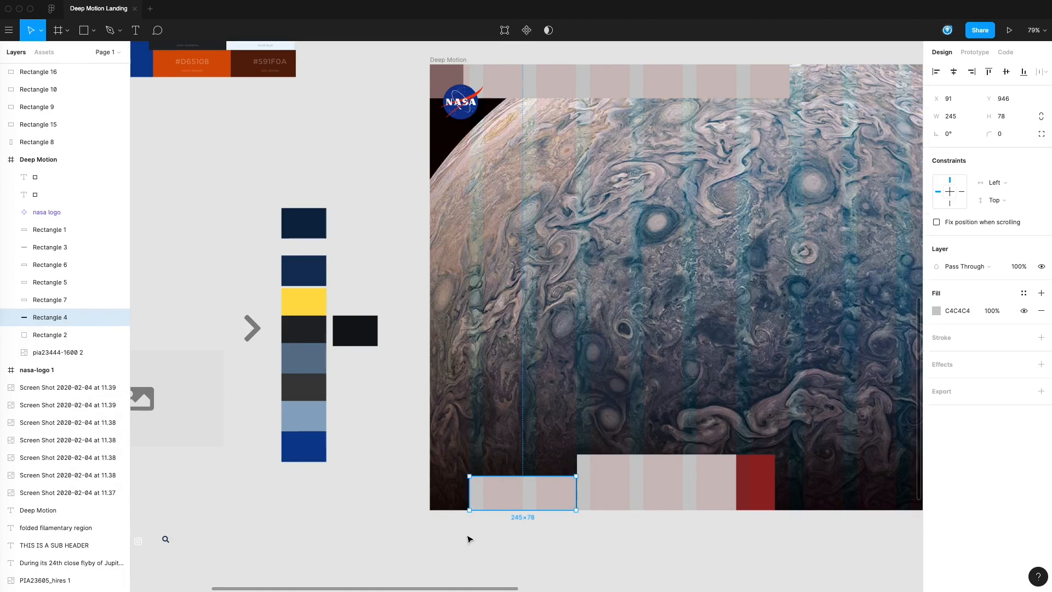
click(470, 540)
scroll(533, 528, right, 2)
scroll(533, 528, down, 1)
click(530, 480)
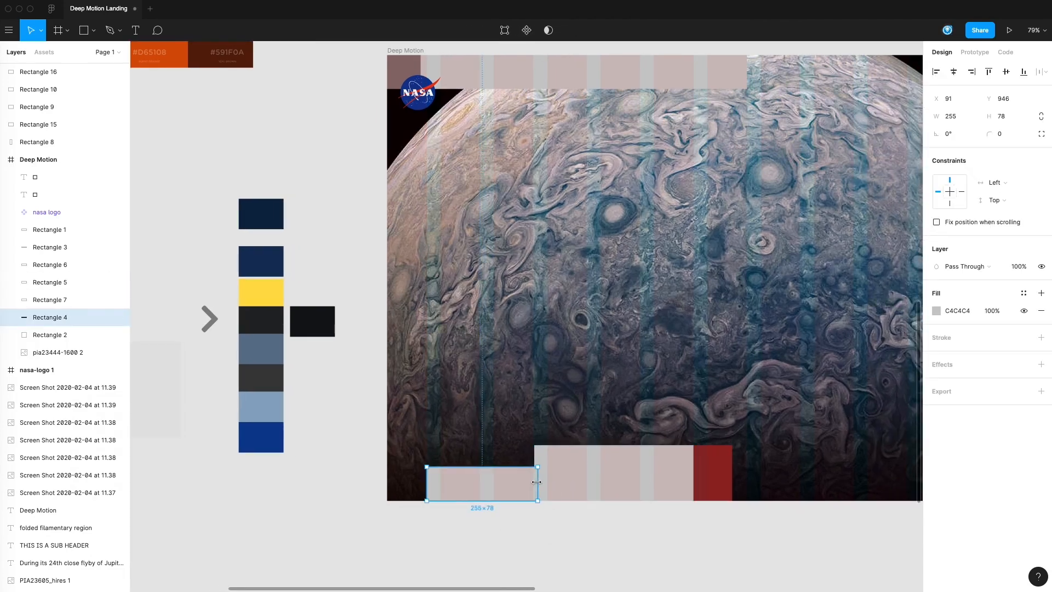
click(568, 488)
scroll(567, 488, right, 2)
scroll(567, 488, down, 1)
click(498, 488)
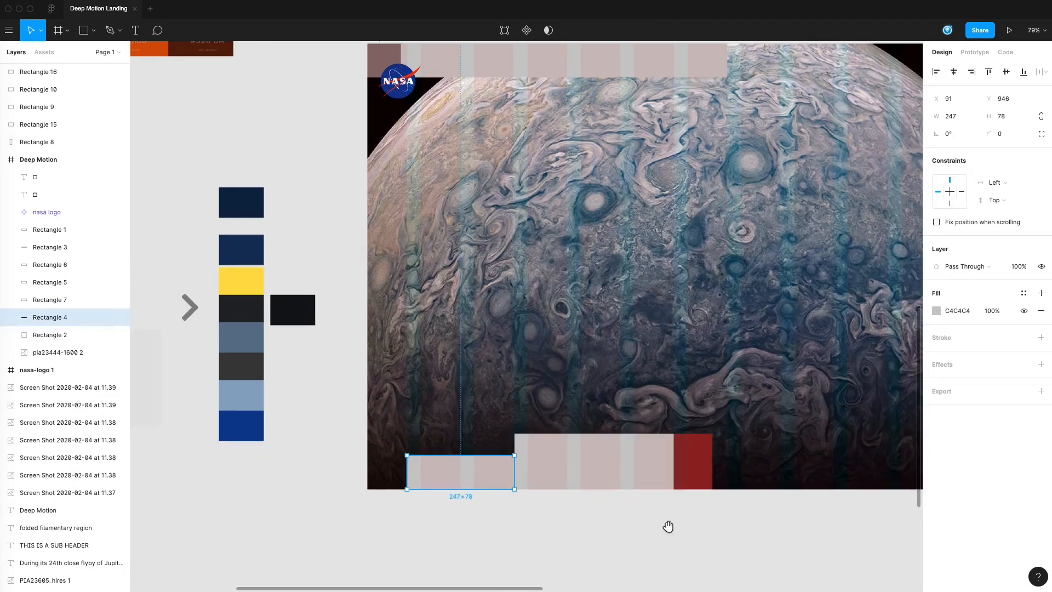
Step: Apply the NASA Yellow color style to the smaller grey bottom block
scroll(652, 523, right, 5)
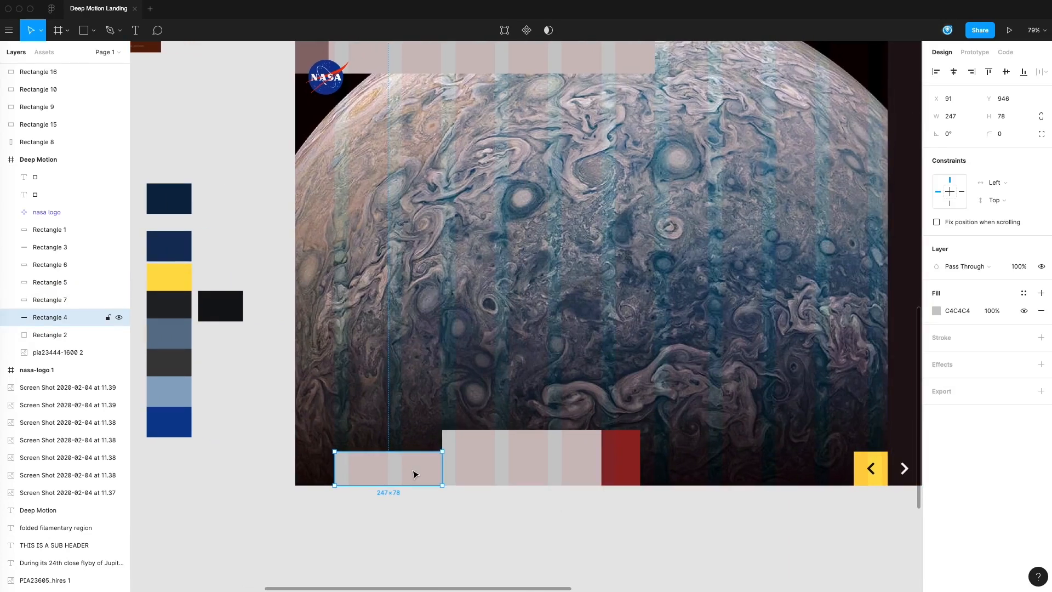
scroll(657, 411, up, 1)
click(1024, 293)
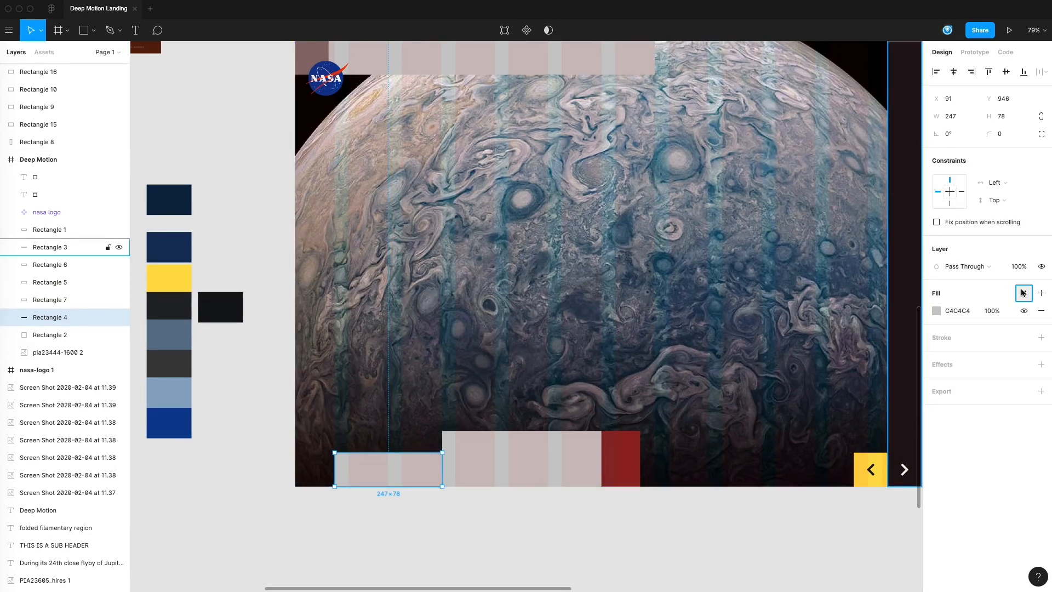
click(963, 334)
click(450, 526)
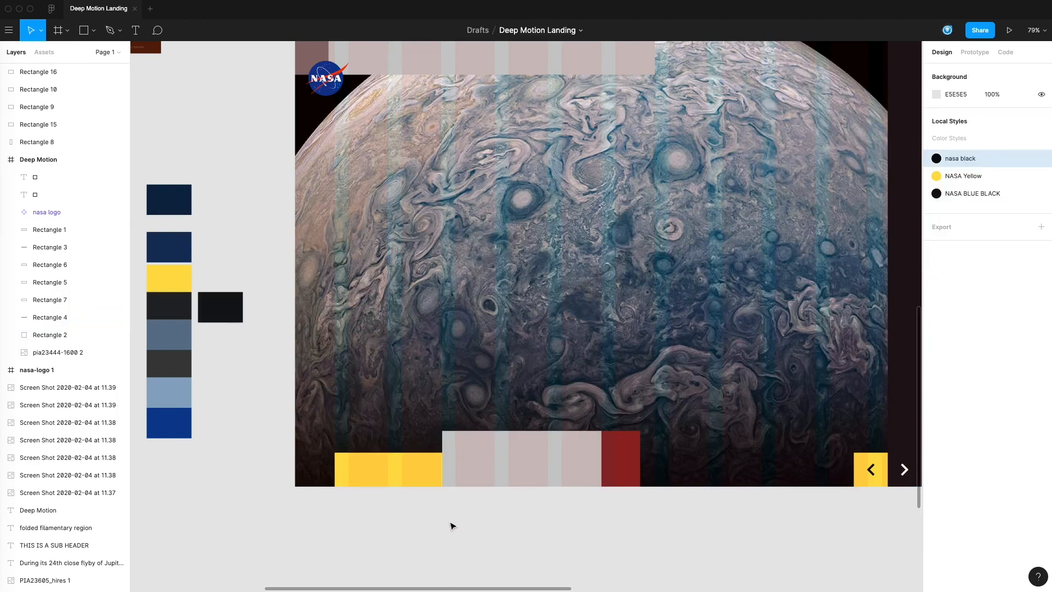
click(432, 480)
Step: Set the large grey bottom block's height to 144 and align it with the page's bottom edge at Y 880
click(515, 463)
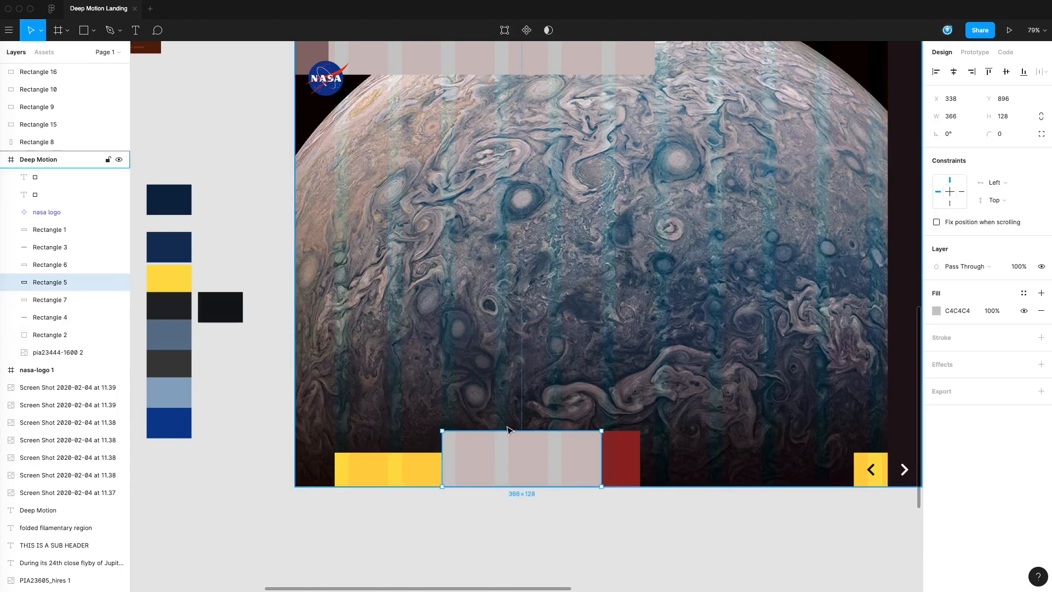
drag(507, 430, 507, 440)
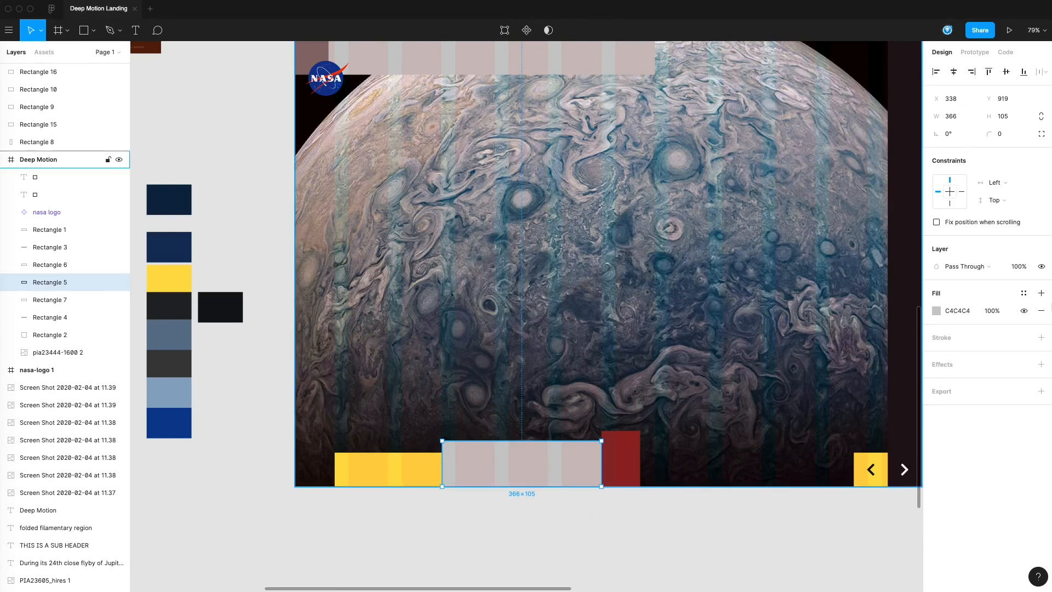
click(1003, 117)
text(144)
key(Return)
drag(507, 489, 515, 460)
click(505, 517)
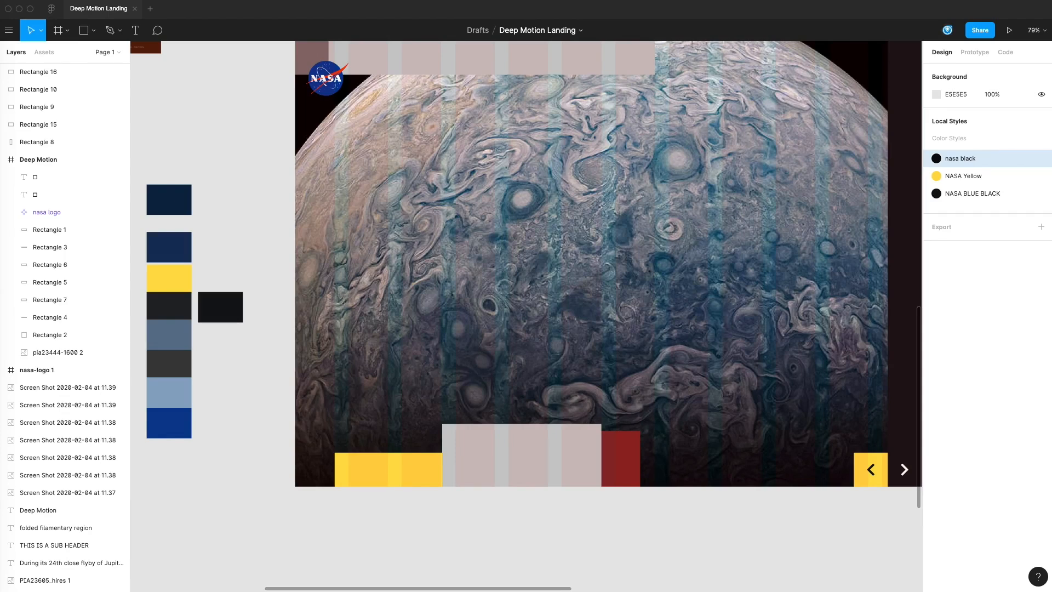
Step: Lower the large grey block's upper edge to match the height of the red block beside it
click(395, 458)
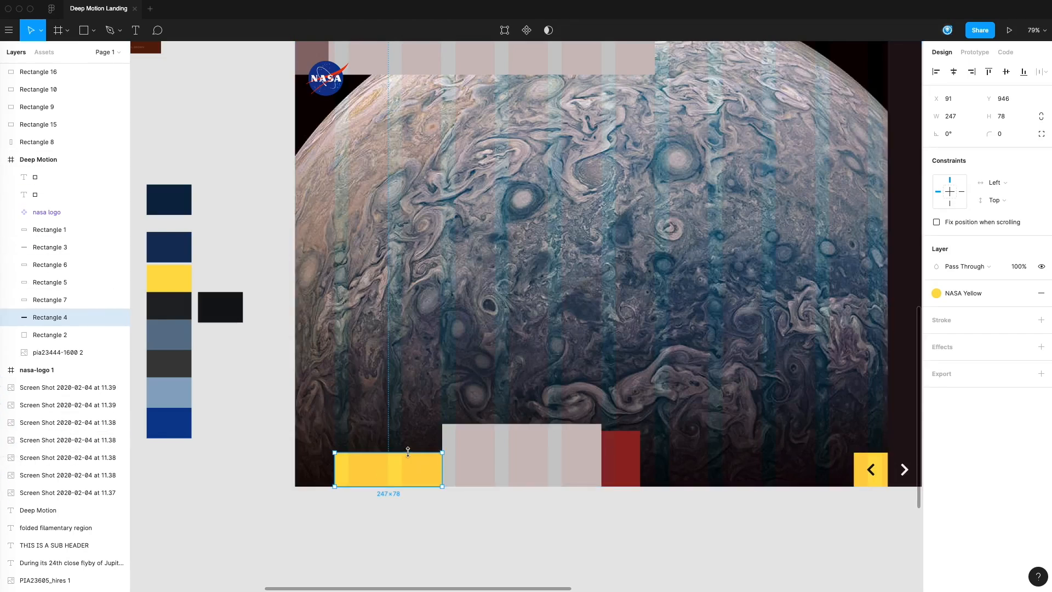
click(448, 526)
drag(569, 517, 562, 520)
click(511, 470)
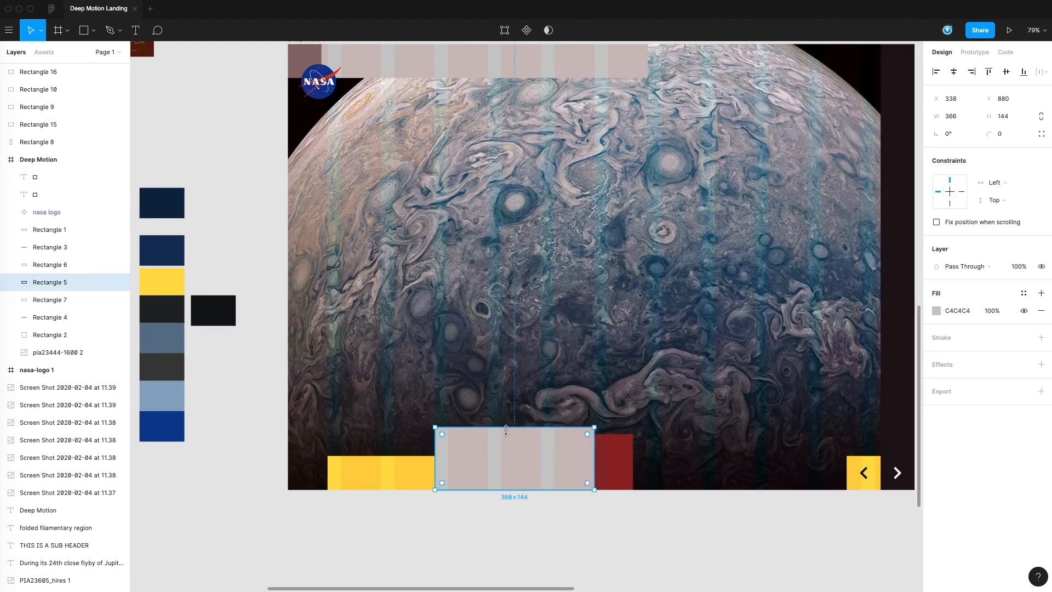
drag(505, 428, 505, 434)
click(518, 528)
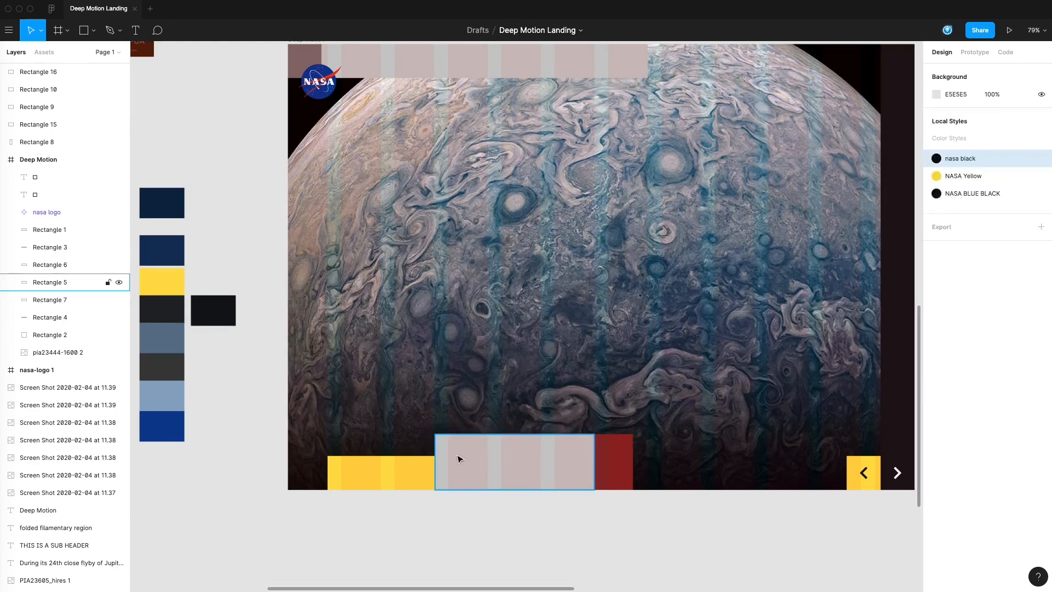
click(613, 447)
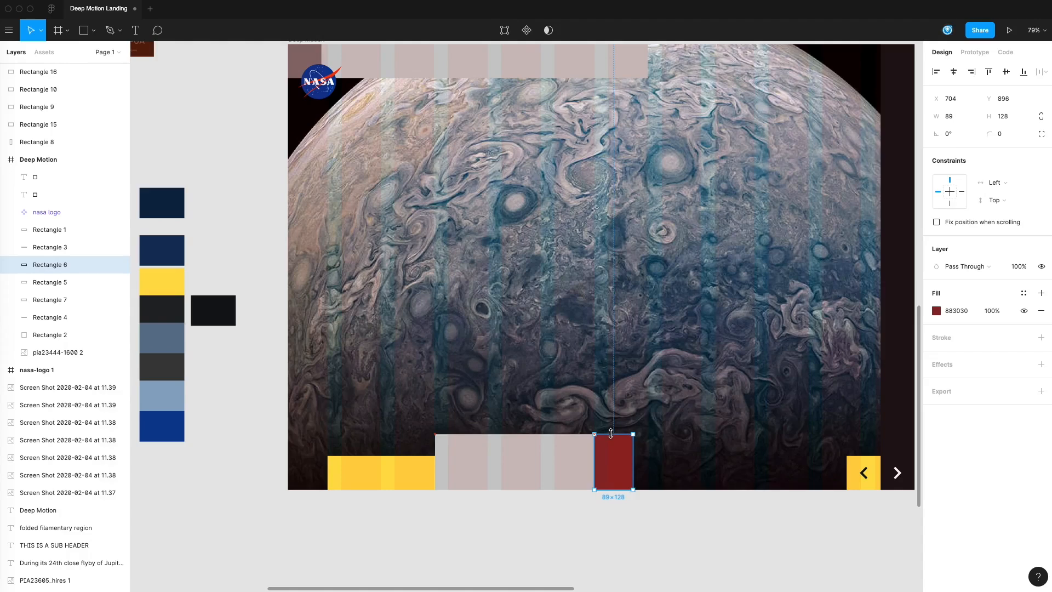
click(595, 531)
click(624, 469)
drag(611, 501, 556, 513)
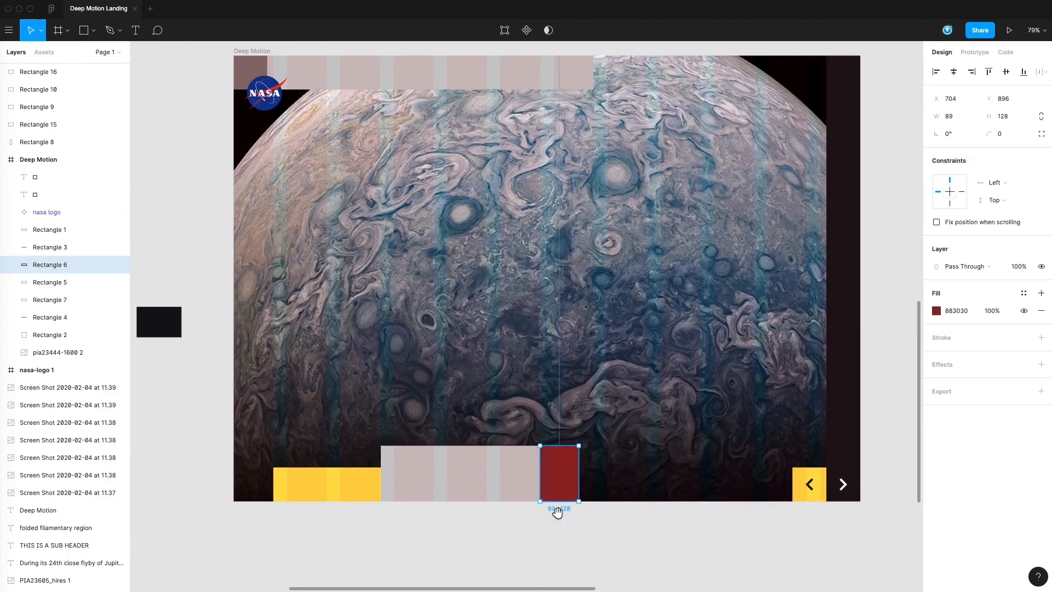
scroll(683, 364, down, 5)
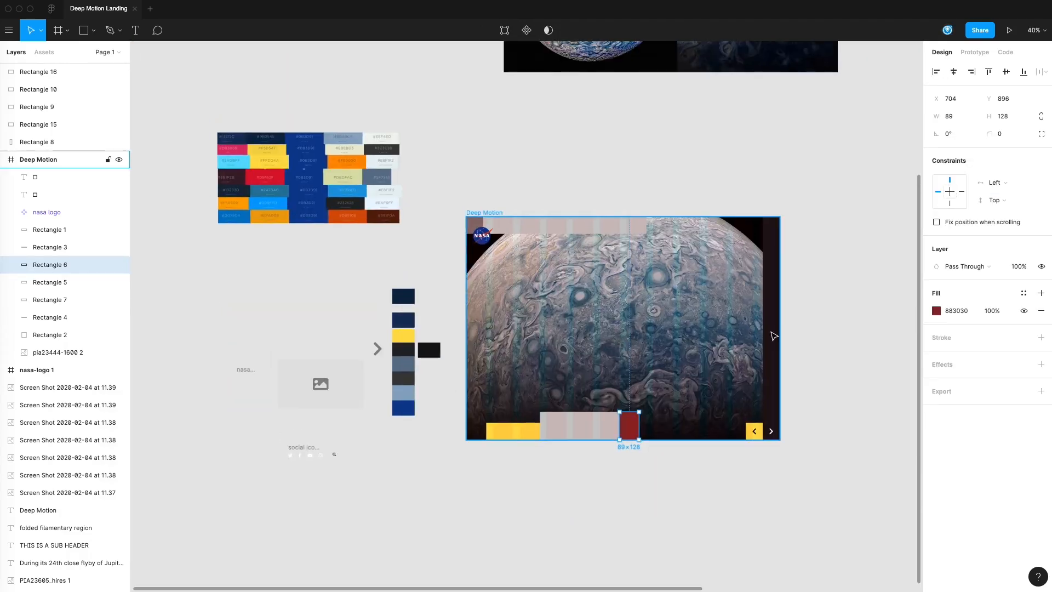
click(820, 294)
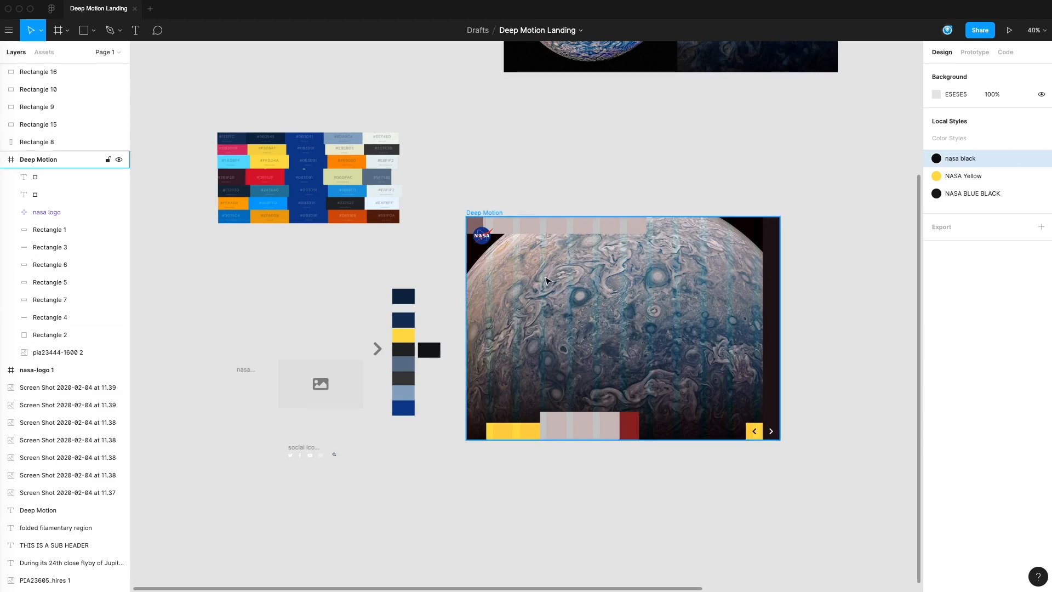
mouse_move(440, 296)
mouse_down()
mouse_move(688, 318)
mouse_move(453, 310)
mouse_up()
drag(814, 234, 507, 256)
drag(601, 368, 759, 351)
double_click(844, 360)
key(Delete)
key(super+z)
key(super+z)
Step: Copy the first paragraph of the body text that stands beside the Deep Motion page frame
click(759, 393)
double_click(855, 373)
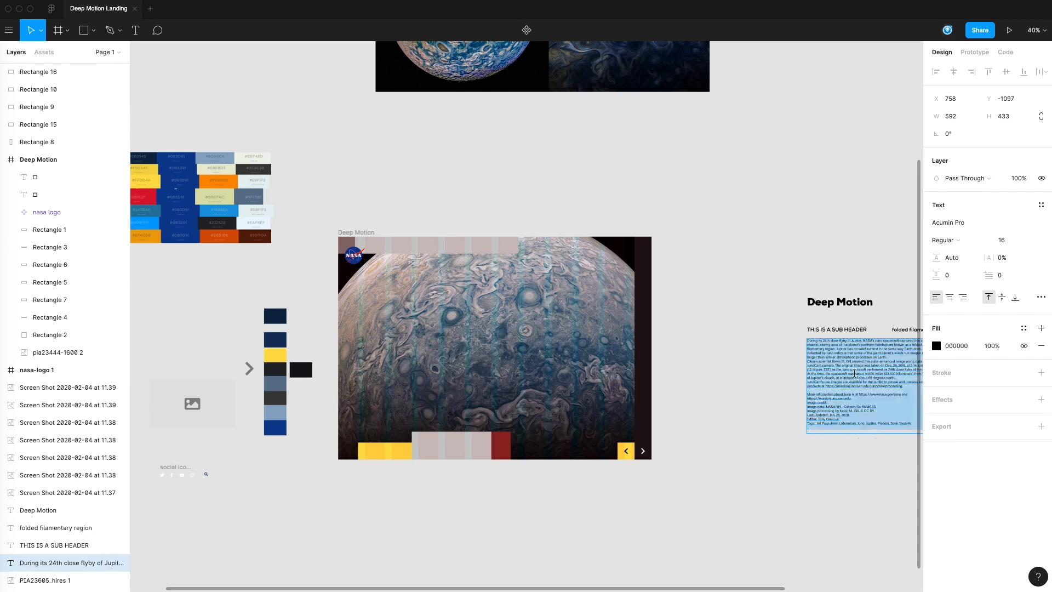
click(880, 379)
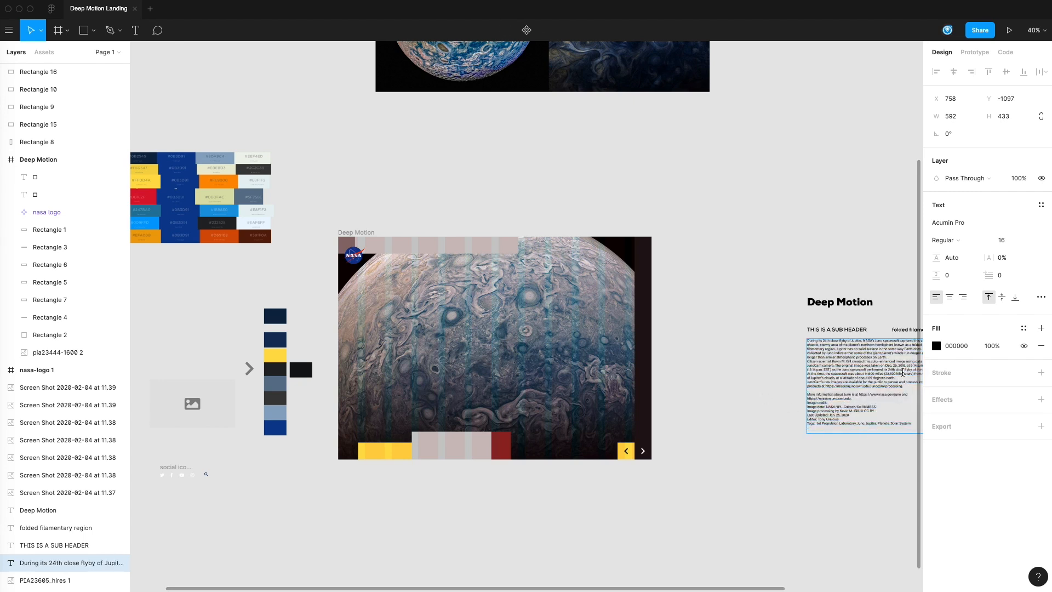
drag(892, 357, 807, 343)
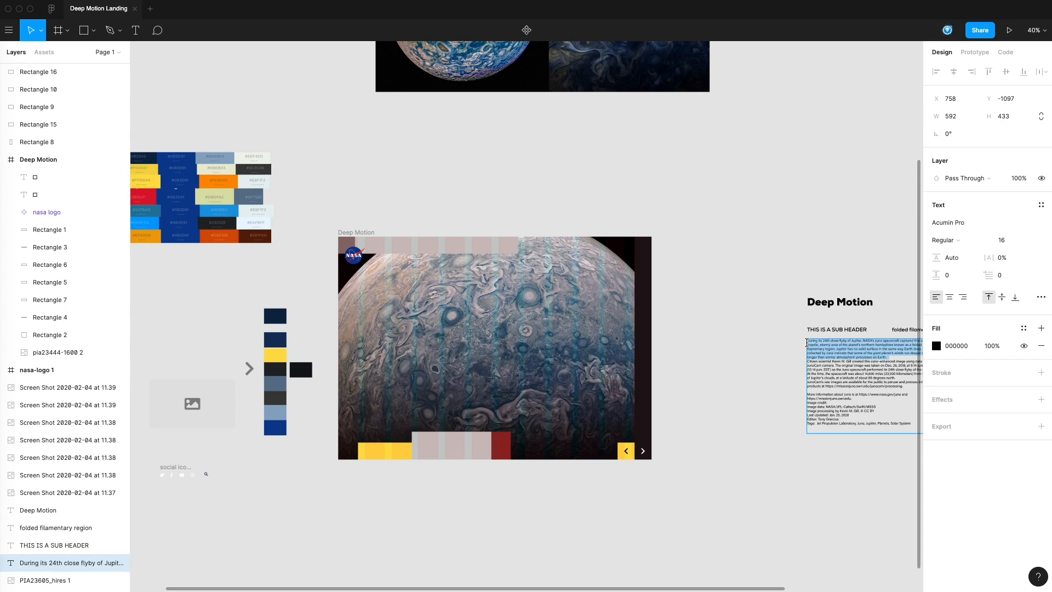
key(Escape)
key(Escape)
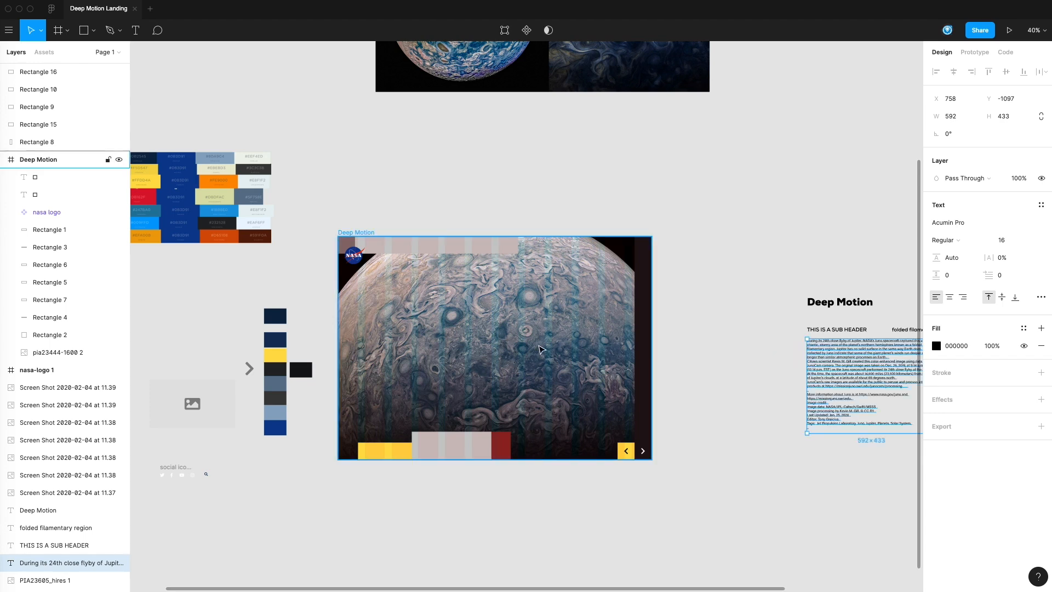
Step: Add a text box about 368 wide and 438 high at about X 91, Y 240 on the page and paste the copied paragraph into it
key(t)
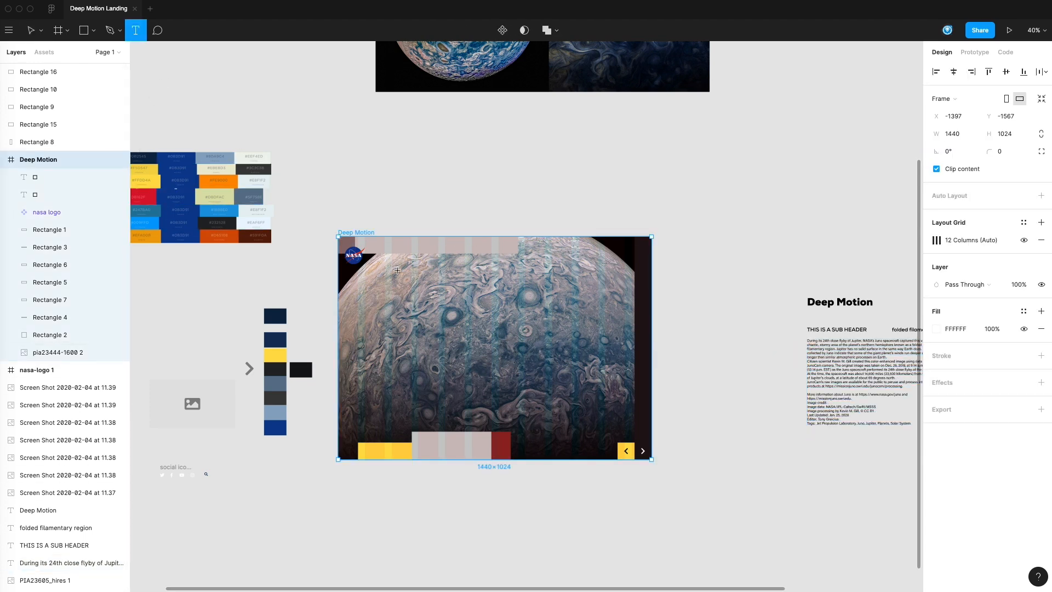
drag(357, 290, 438, 384)
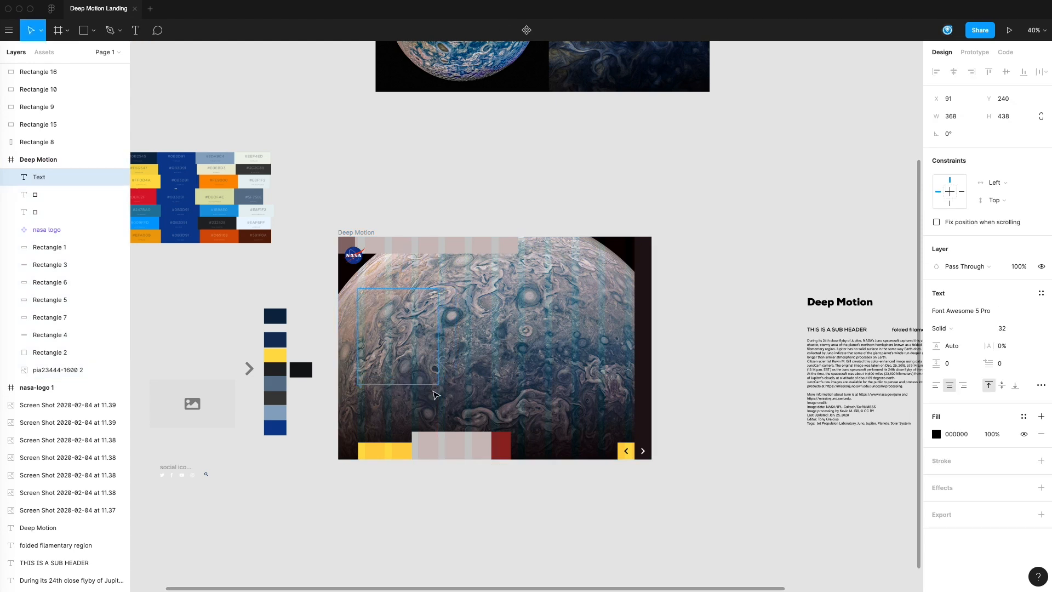
text(During its 24th close flyby of Jupiter, NASA's Juno spacecraft captured this view of a chaotic, stormy area of the planet's northern hemisphere known as a folded filamentary region. Jupiter has no solid surface in the same way Earth does. Data collected by Juno indicate that some of the giant planet's winds run deeper and last longer than similar atmospheric processes on Earth.)
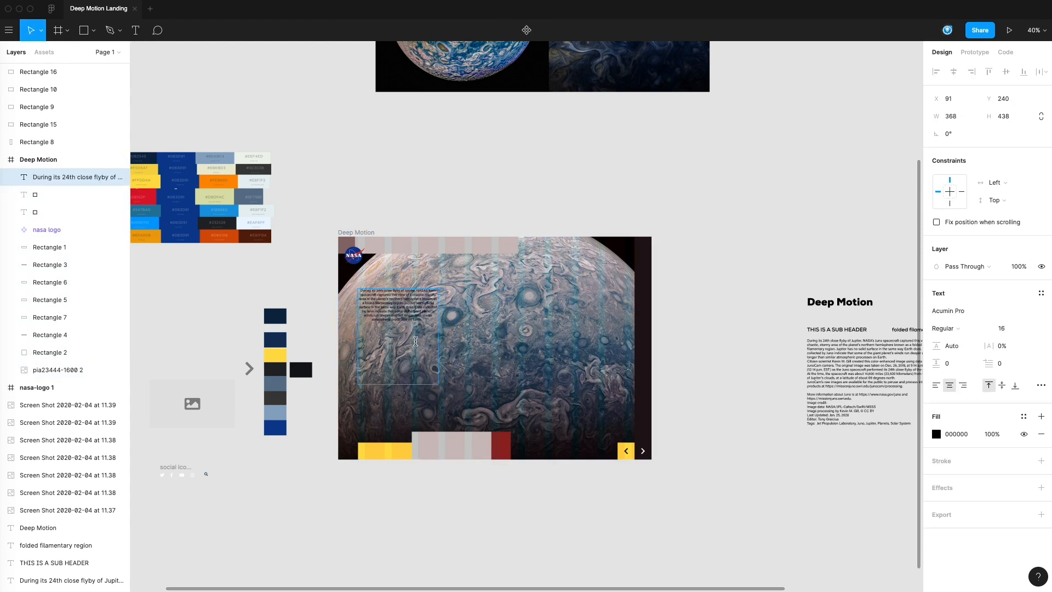
key(Escape)
Step: Left-align the pasted paragraph and apply the white #FFFFFF color style to it
click(937, 386)
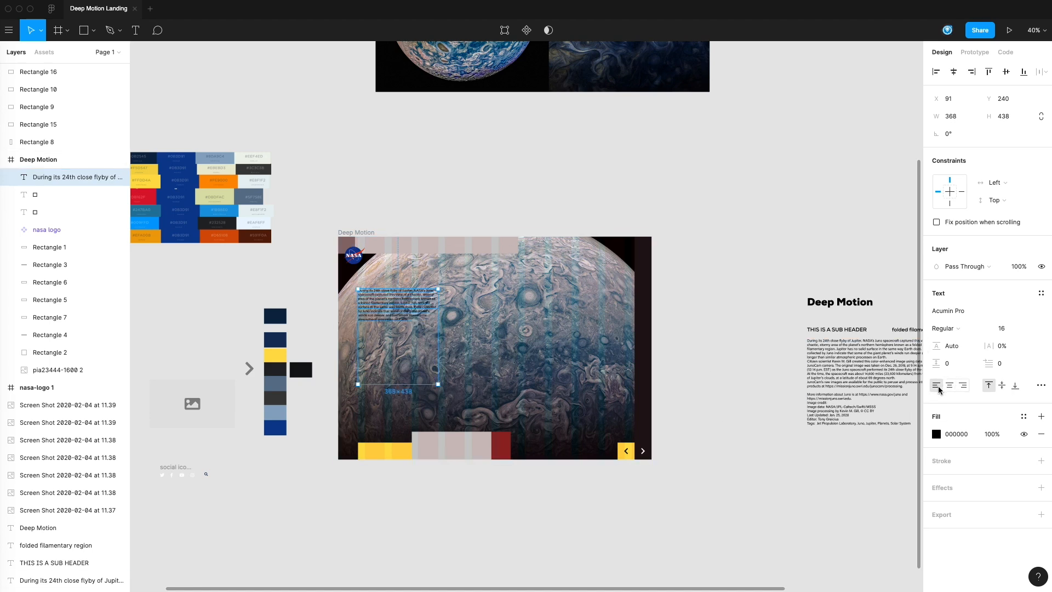
click(1024, 417)
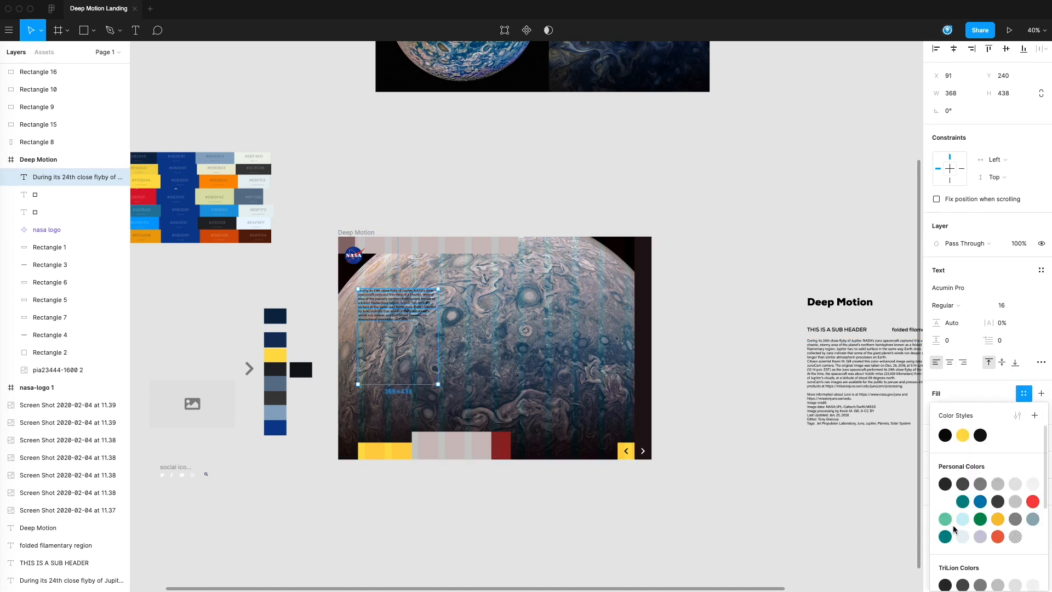
click(945, 502)
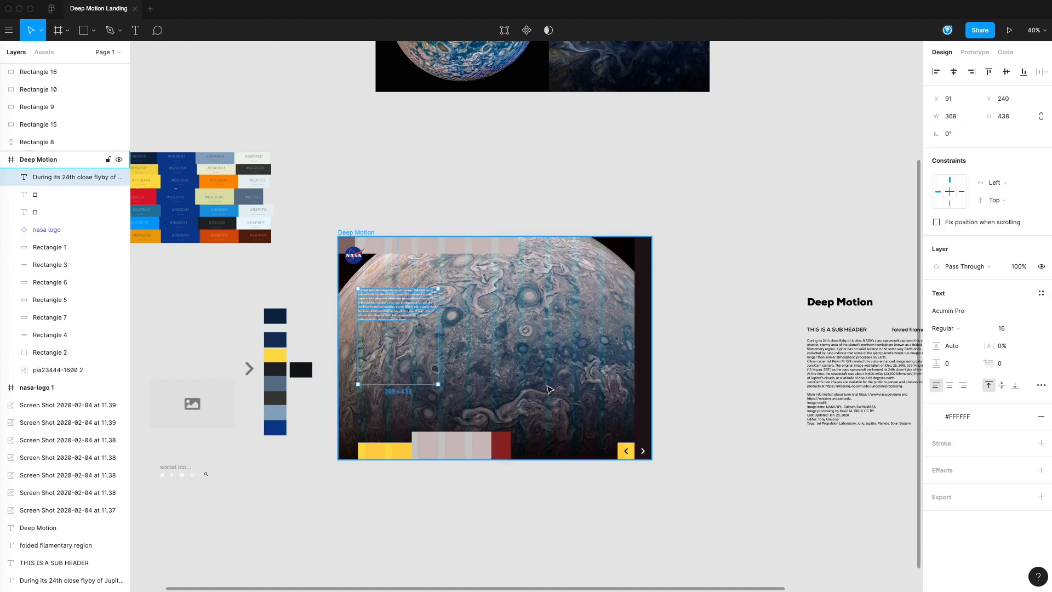
Step: Narrow the paragraph's text box to width 245, matching the yellow block below, and lower it to Y 366
drag(439, 345, 411, 344)
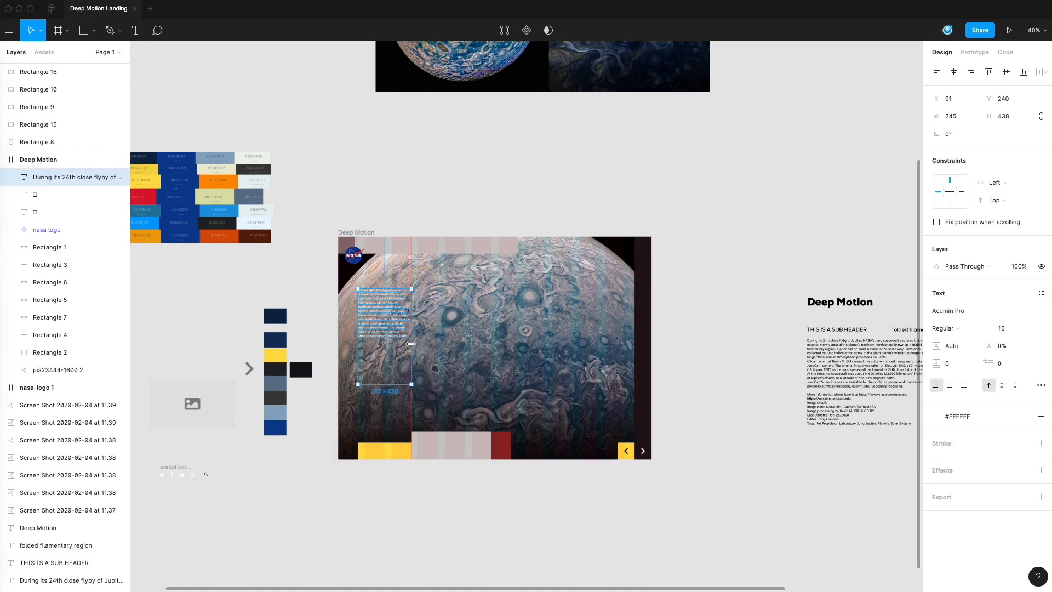
click(683, 494)
drag(703, 422, 755, 437)
drag(426, 337, 426, 364)
Step: Move the "folded filamentary region" text closer to the page frame, to about X 259, Y -1204
click(837, 413)
scroll(643, 411, right, 5)
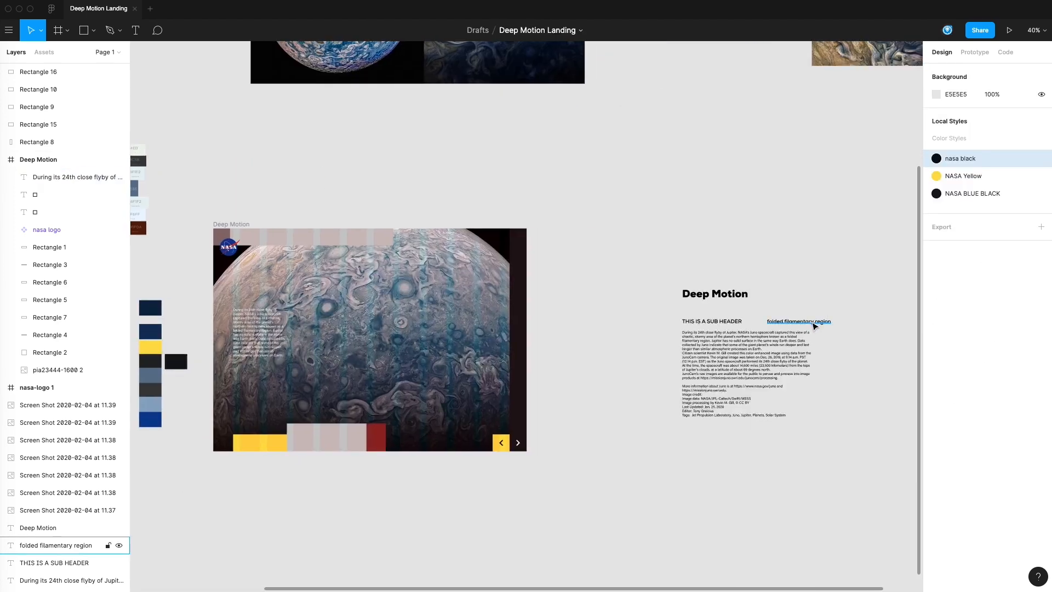
drag(815, 325, 620, 314)
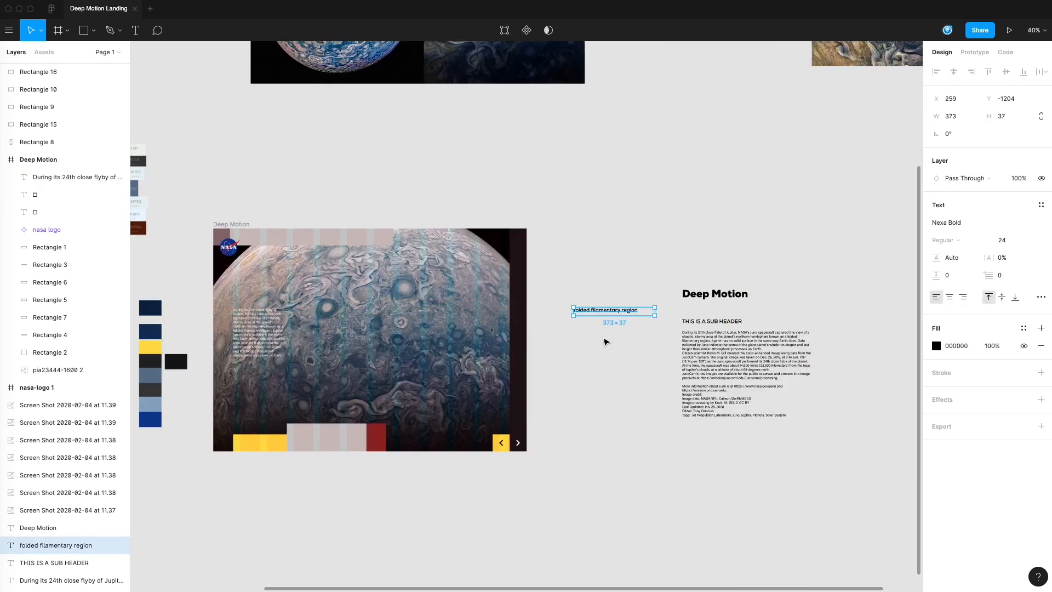
Step: Place a duplicate of the "Deep Motion" heading on the page at about X 770, Y 320
click(77, 177)
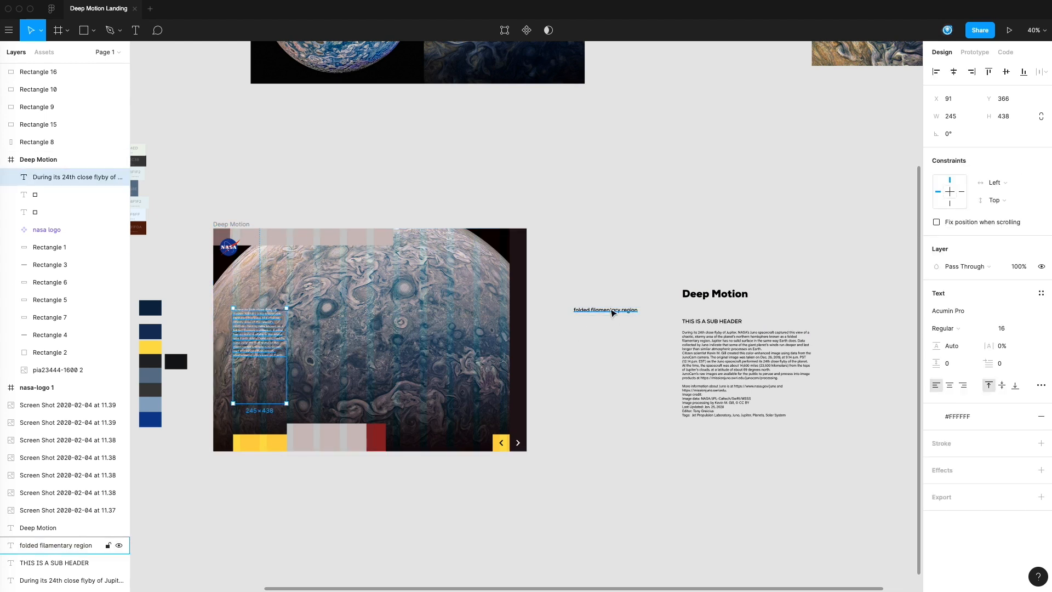
alt+drag(727, 296, 425, 306)
click(554, 366)
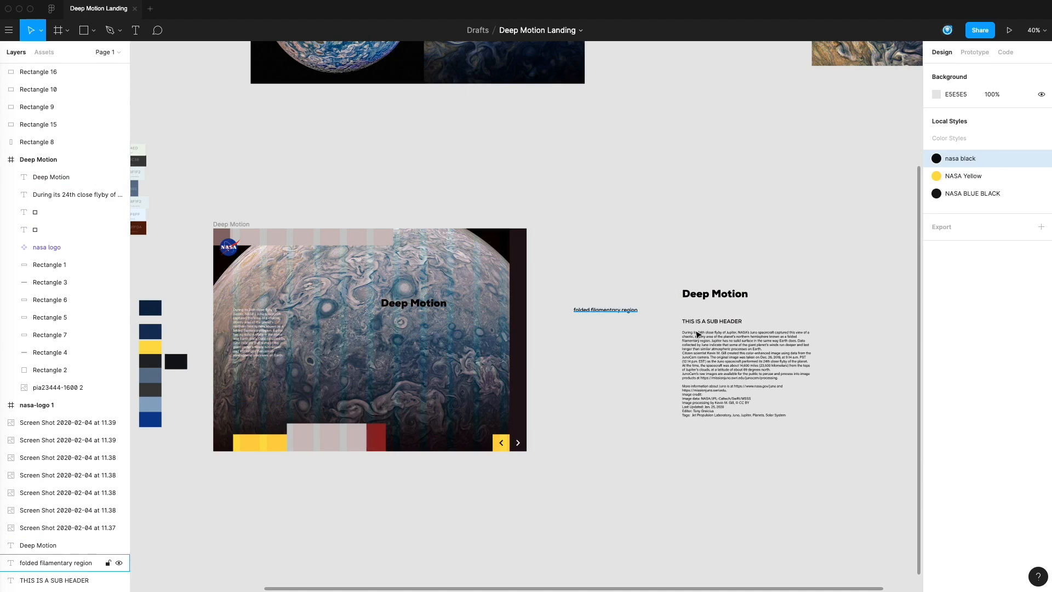
click(720, 342)
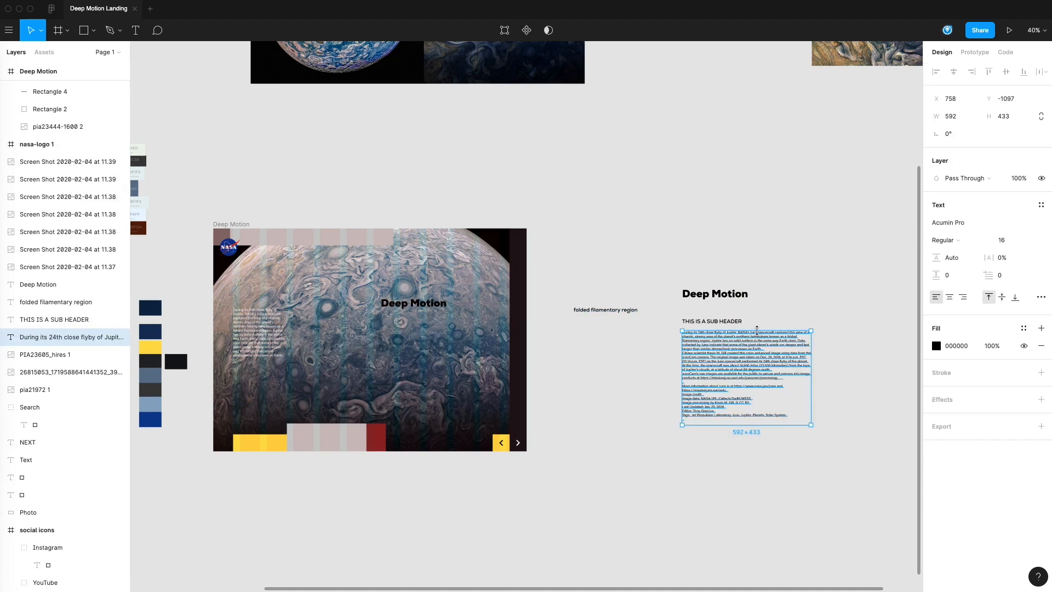
click(632, 356)
drag(644, 366, 699, 377)
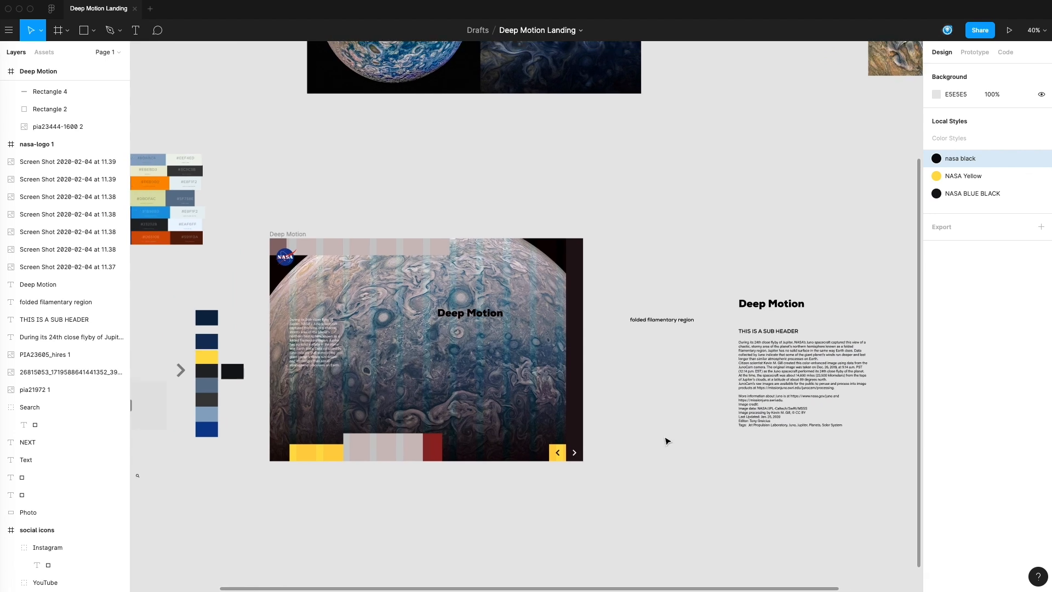
drag(685, 382, 732, 385)
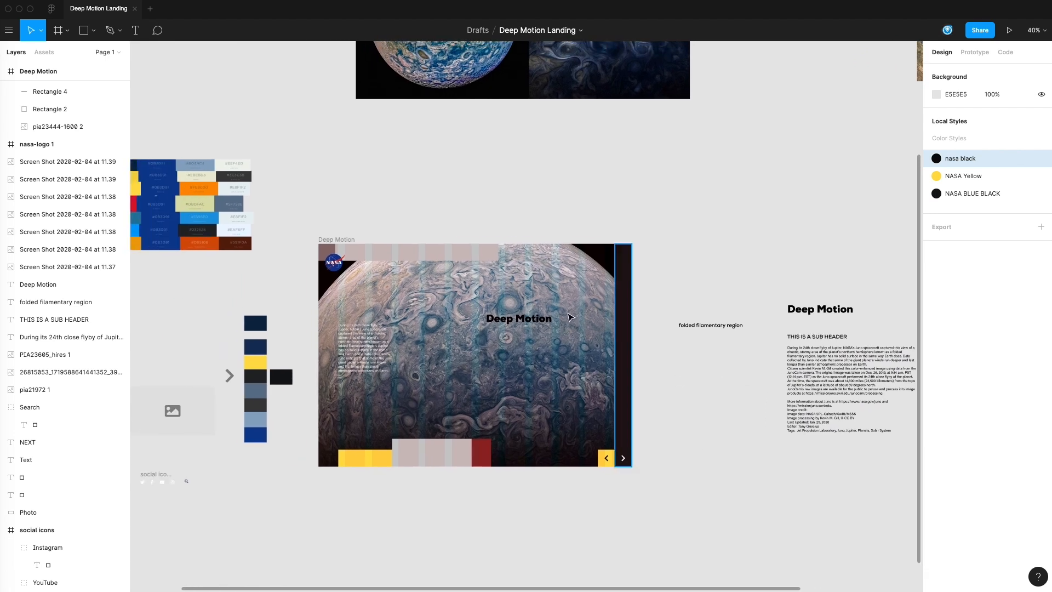
Step: Fill the page's "Deep Motion" heading with white FFFFFF and move it to about X 663, Y 308
click(536, 323)
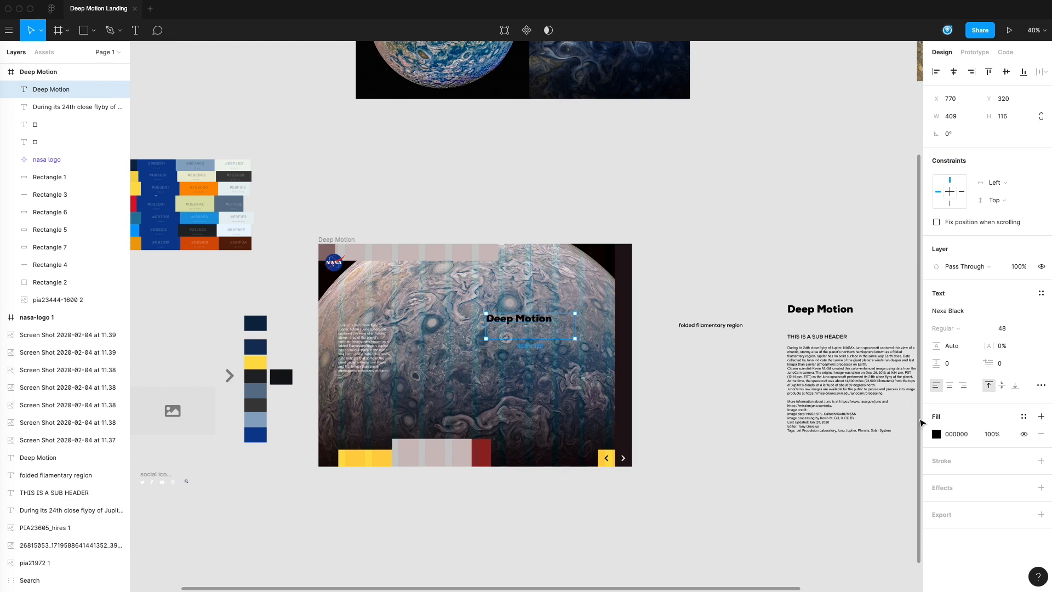
click(935, 434)
click(805, 539)
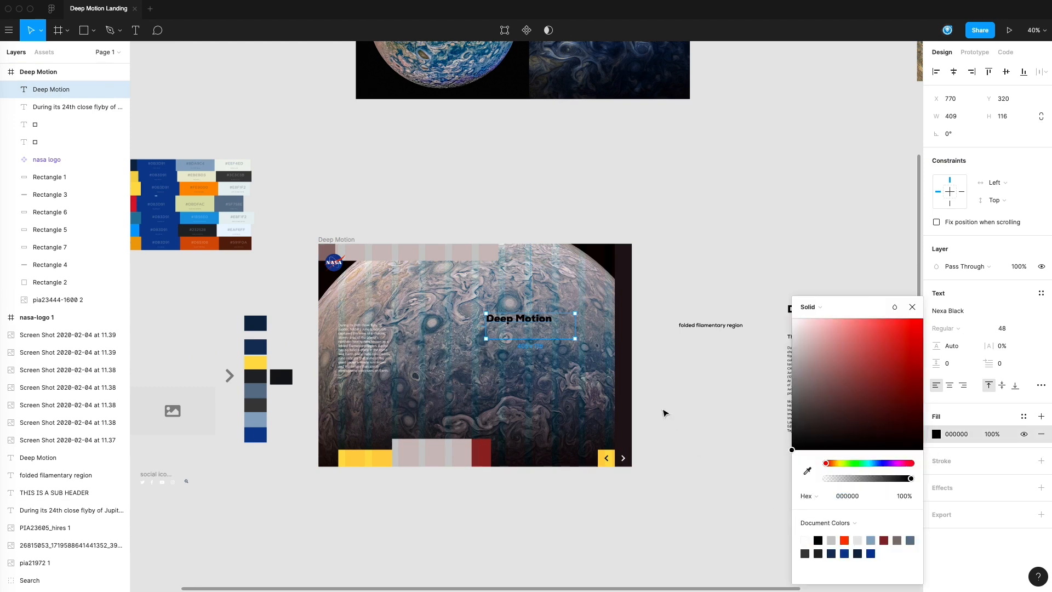
click(804, 542)
click(678, 431)
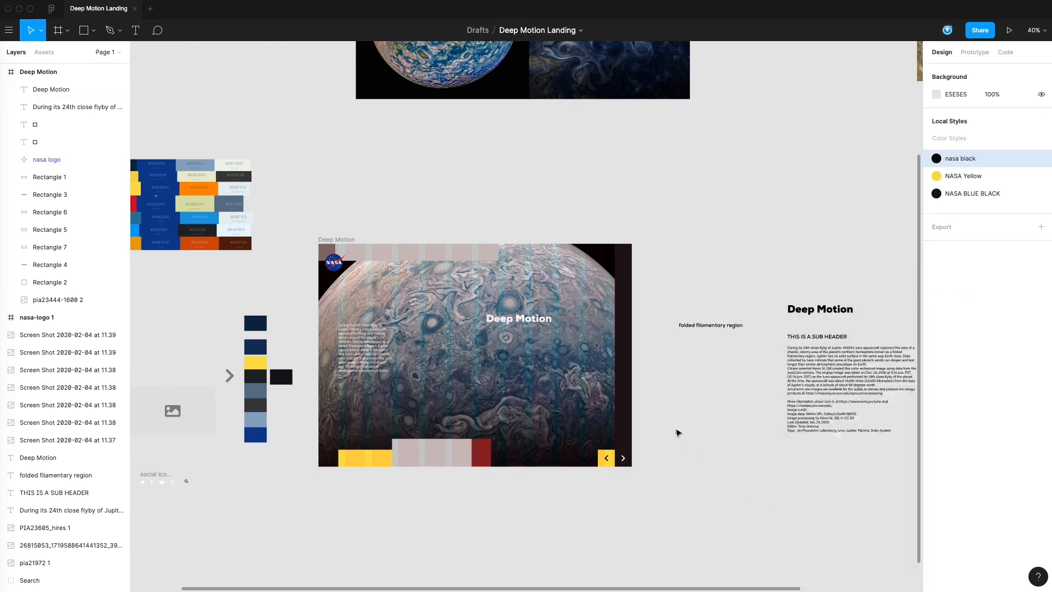
drag(533, 321, 510, 318)
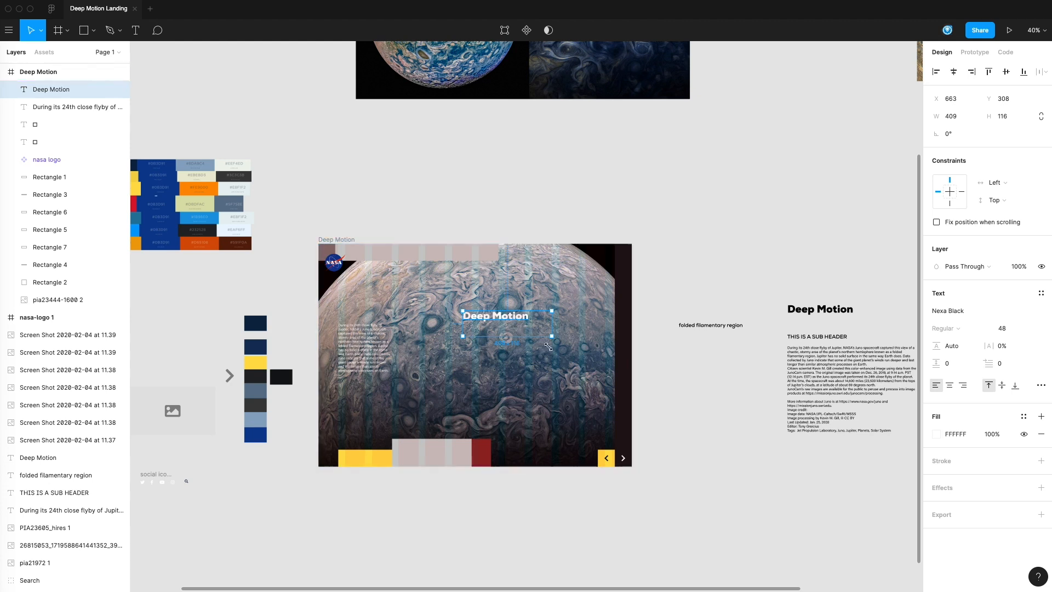
click(499, 491)
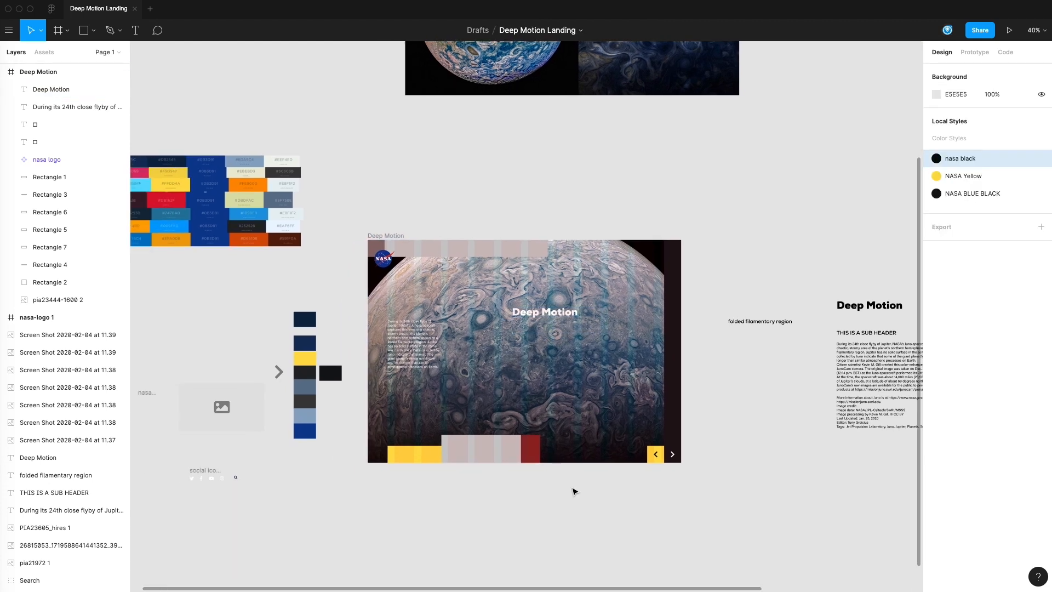
click(476, 441)
drag(521, 498, 554, 501)
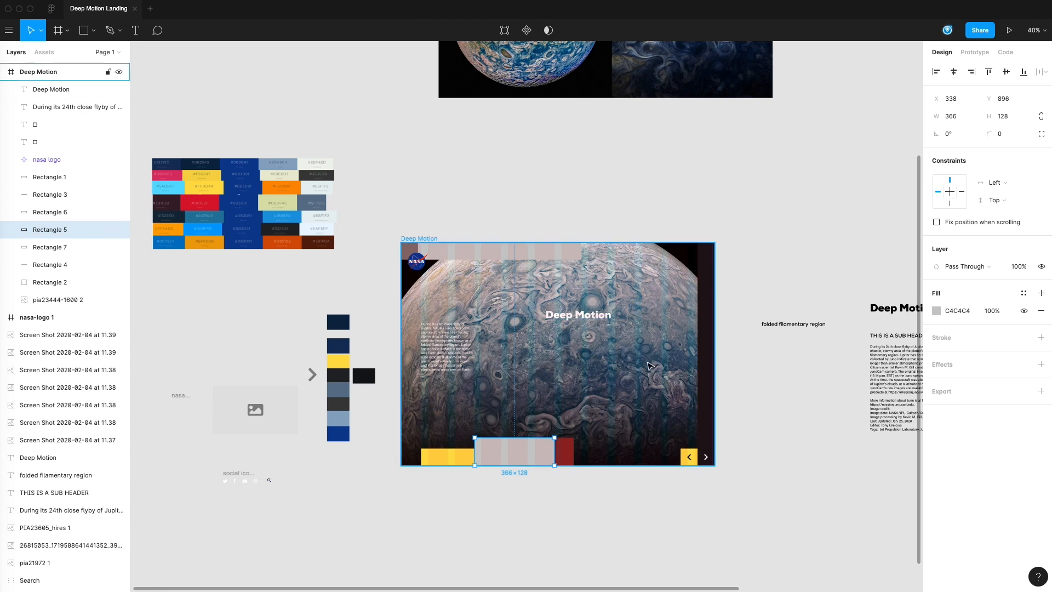
click(647, 525)
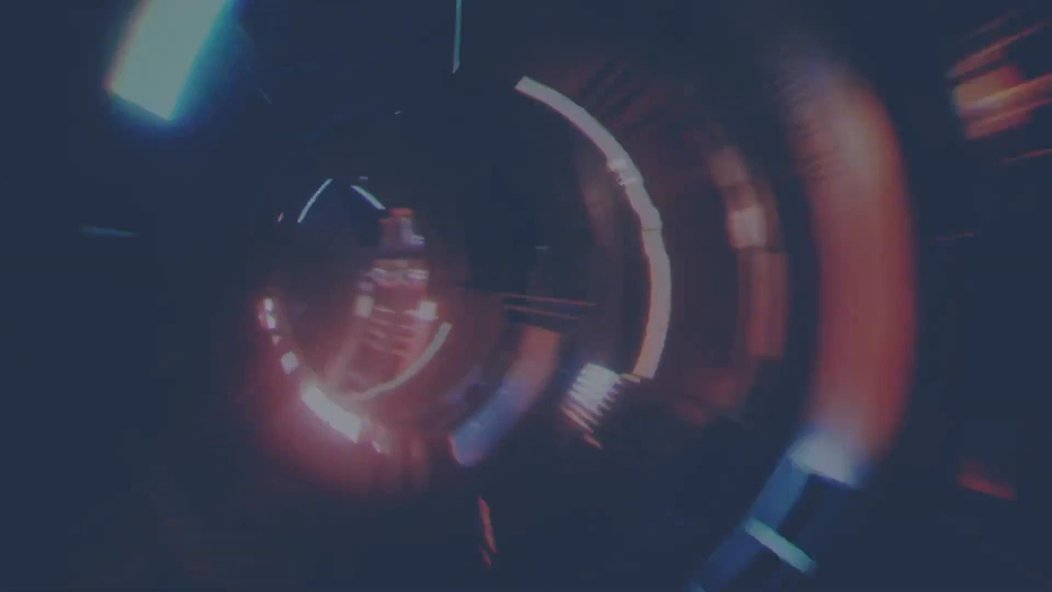